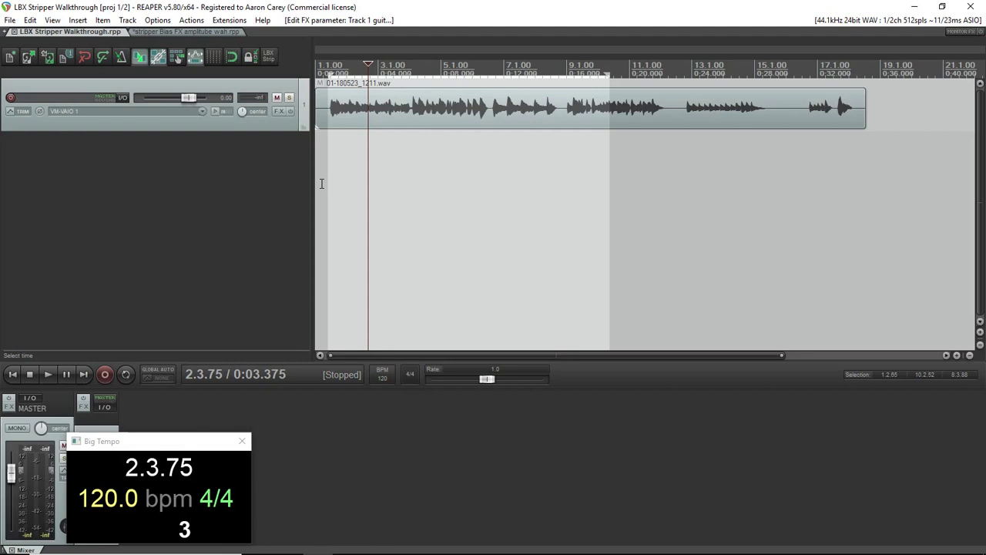
Play the guitar take 01-180523_1211.wav from the clicked timeline position
left_click(322, 184)
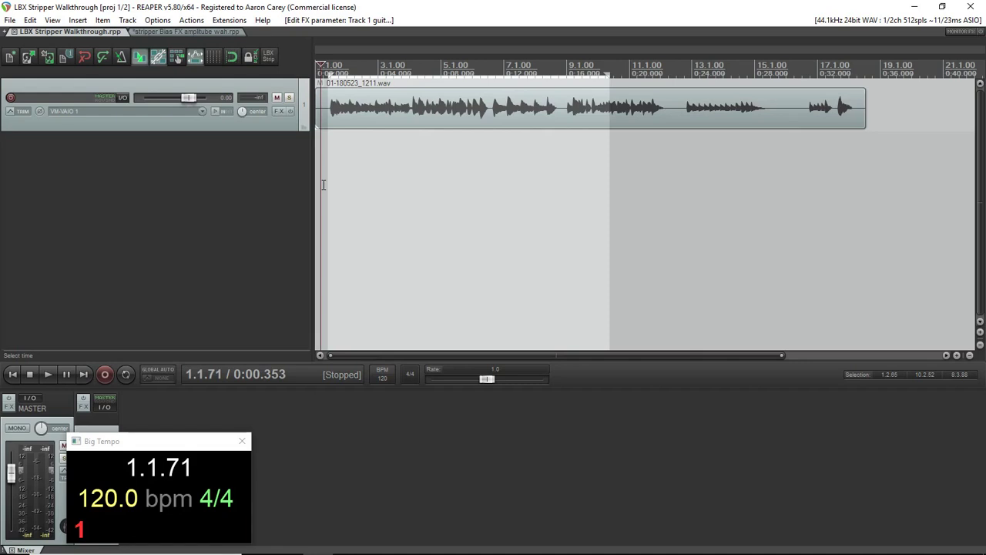
key("space")
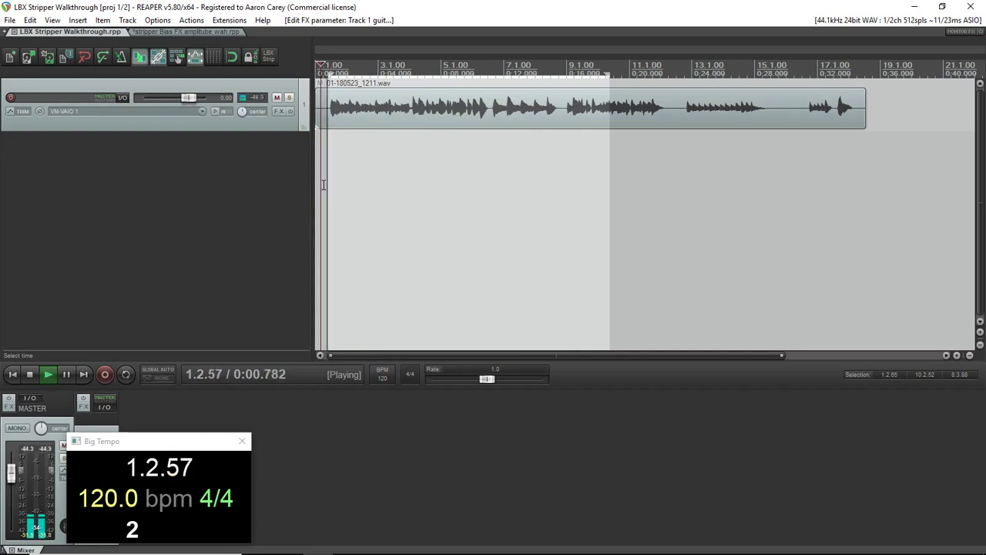
Jump playback to bars 4, 7, 11, 13 and 17, then stop around 17.1.37
left_click(433, 157)
left_click(508, 149)
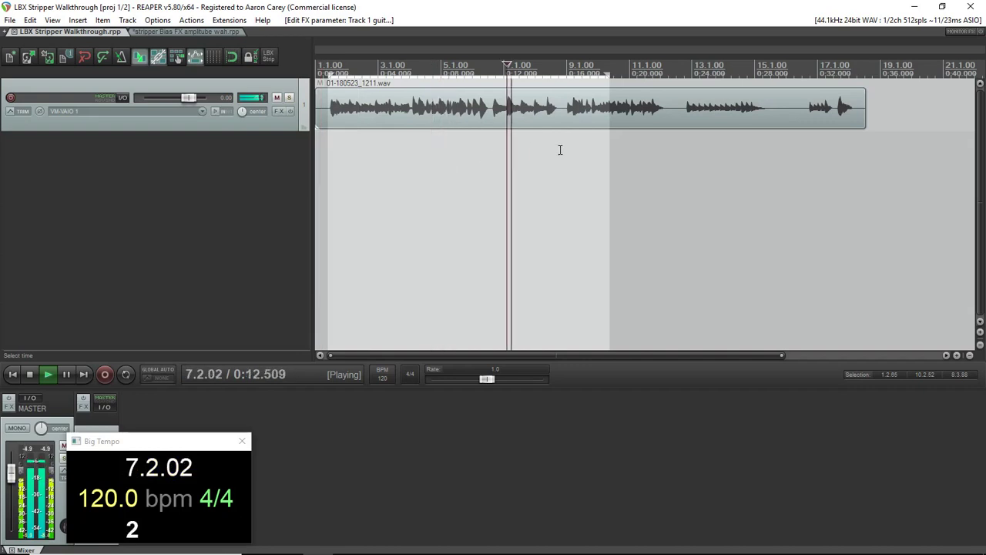
left_click(634, 154)
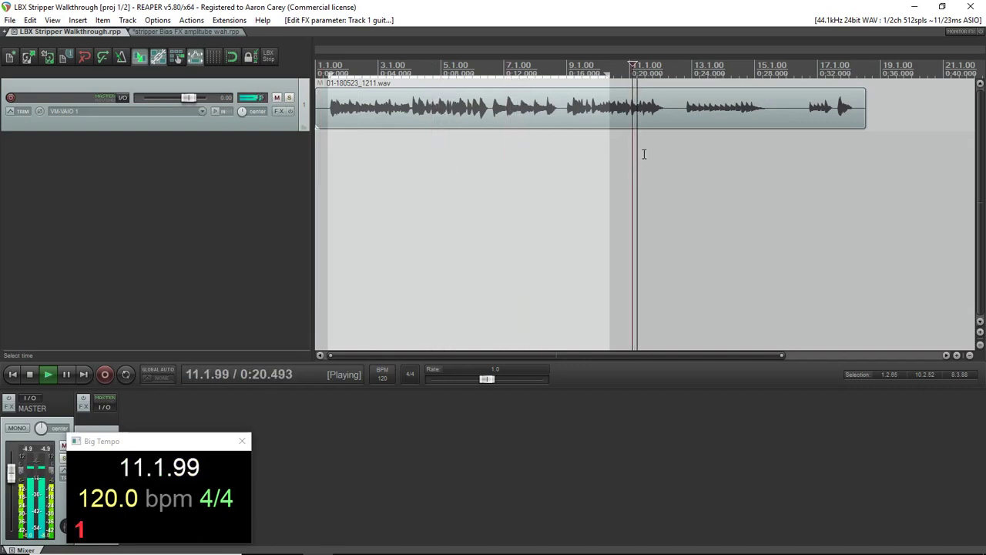
left_click(696, 150)
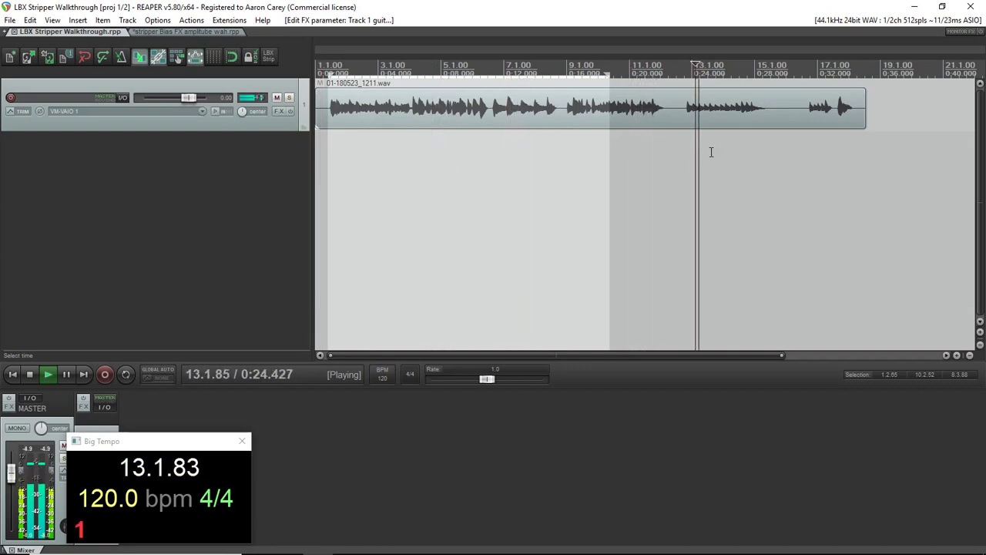
left_click(821, 142)
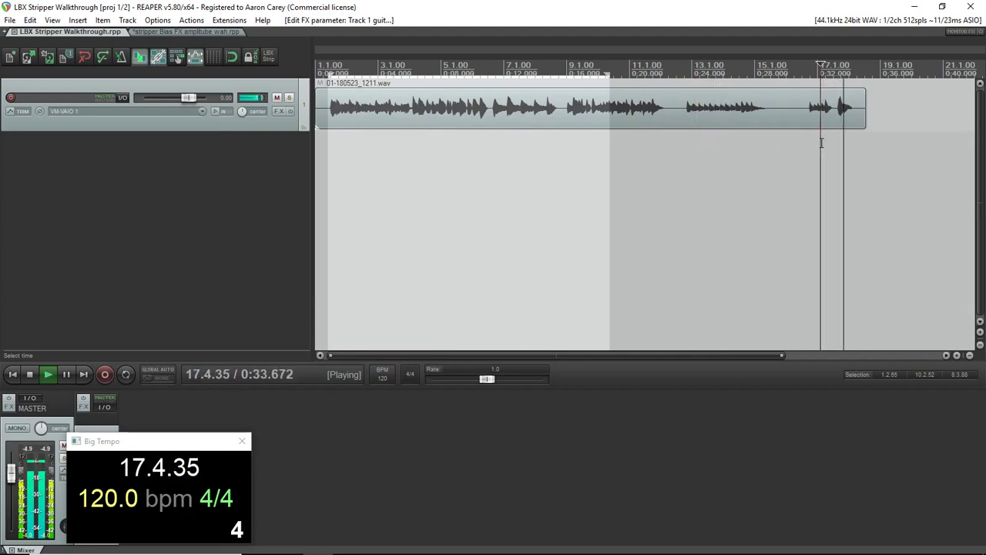
key("space")
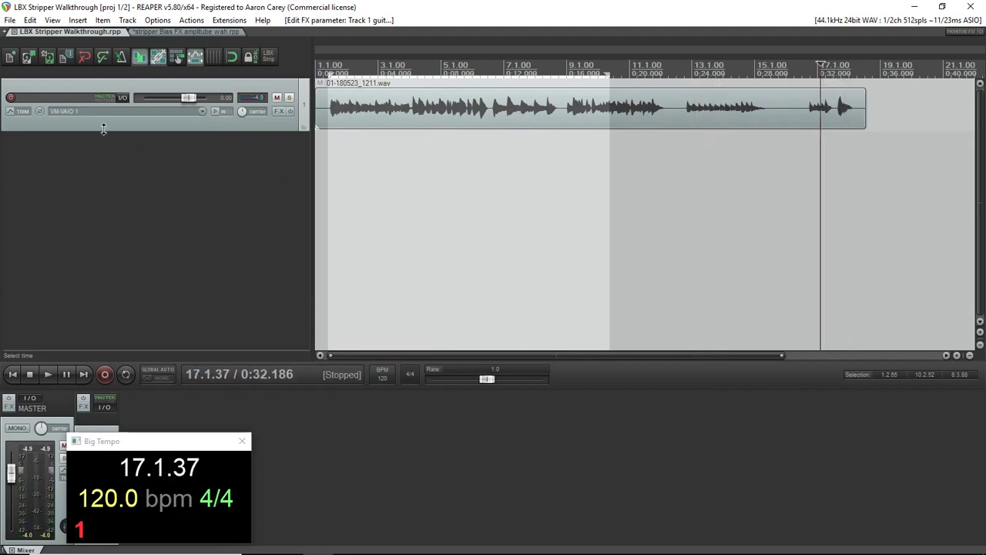
Rename track 1 to Guitar and insert three new tracks below it
left_click(37, 99)
type("Guitar")
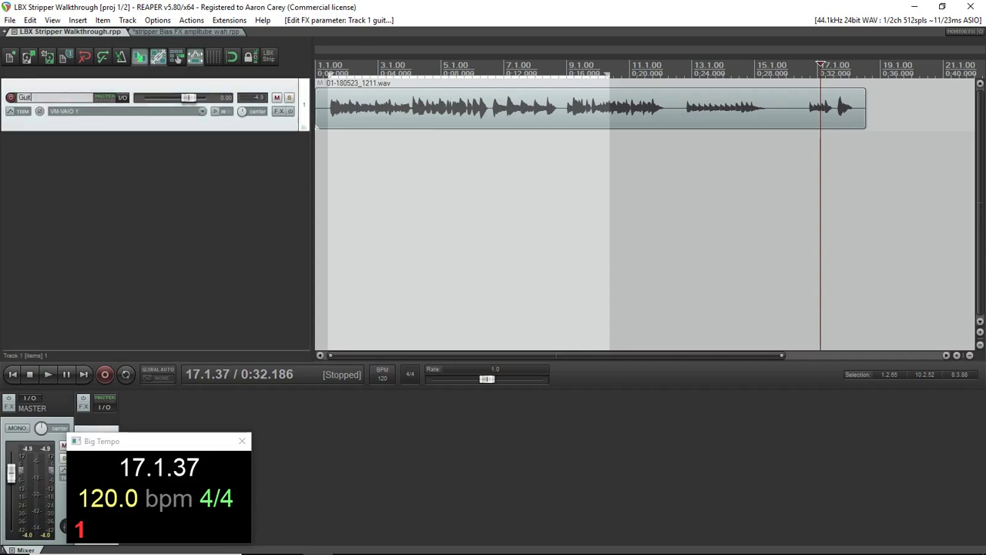
right_click(42, 160)
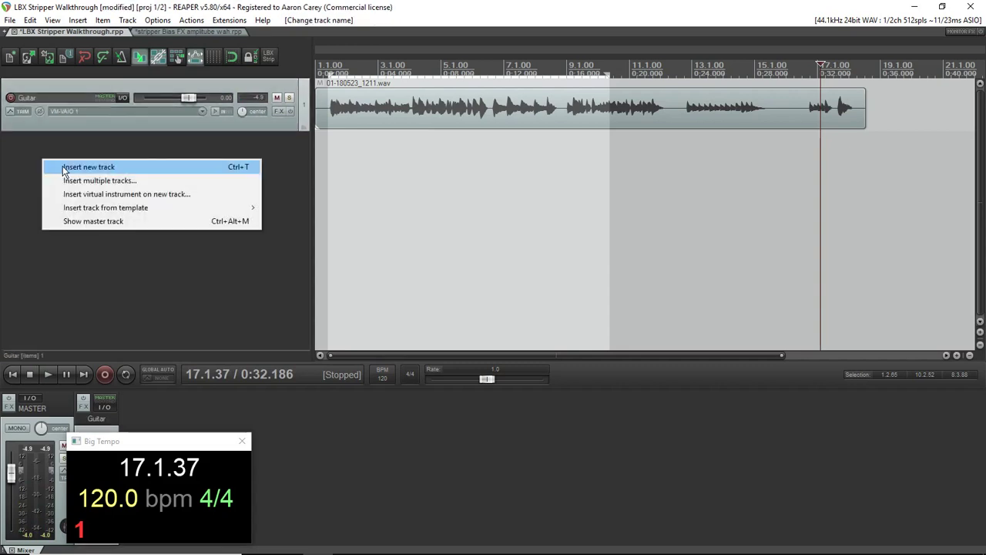
left_click(77, 165)
right_click(37, 210)
left_click(48, 218)
right_click(42, 252)
left_click(48, 261)
Name tracks 2–4 Parallel Spillover, MIDI Input and __LBX_CTL
double_click(40, 151)
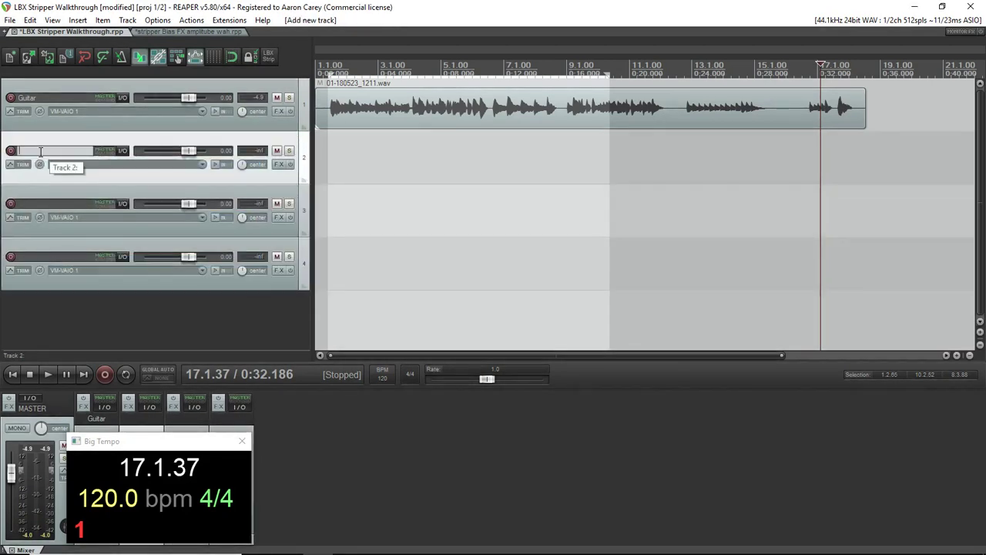
type("Para")
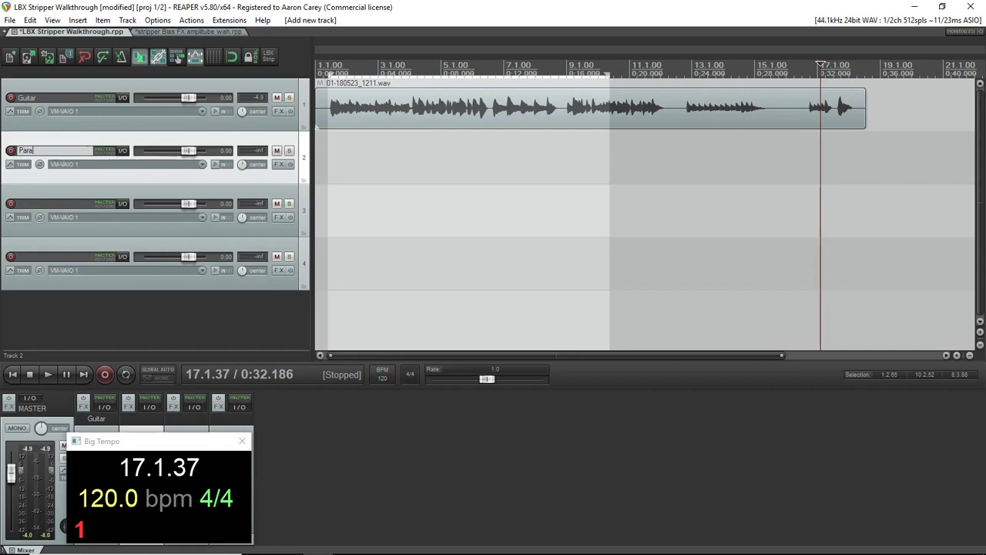
type("llel Spillover")
double_click(30, 203)
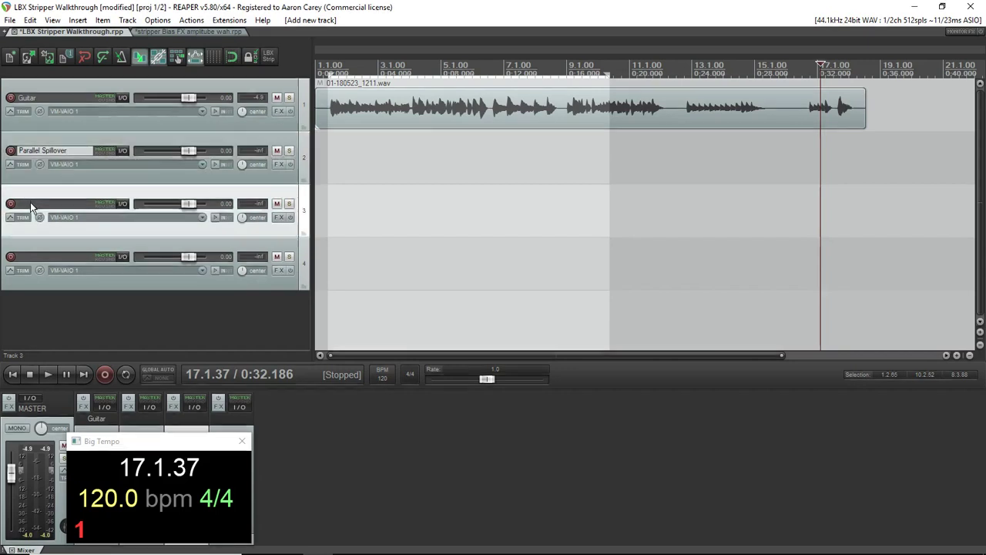
type("MIDI Input")
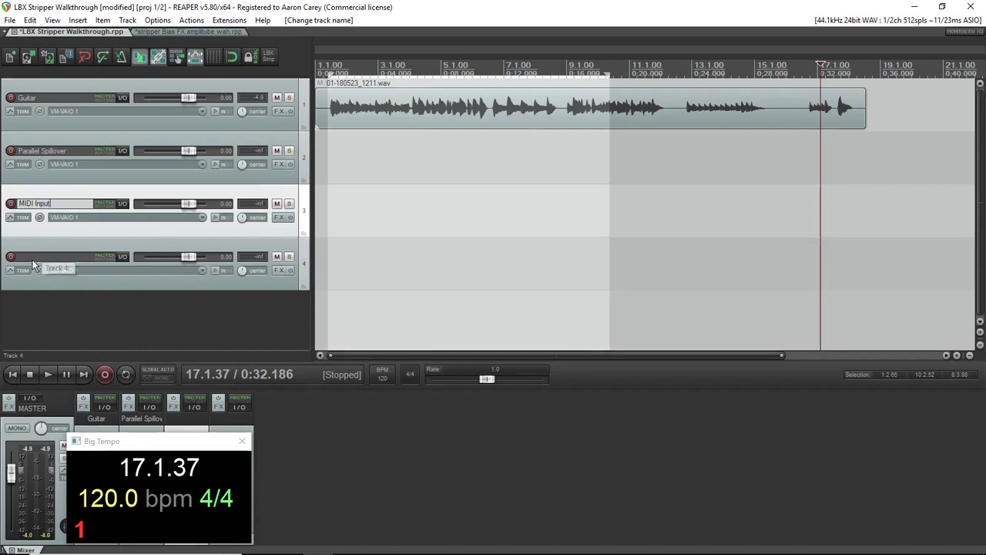
double_click(31, 262)
type("__LBX_CTL")
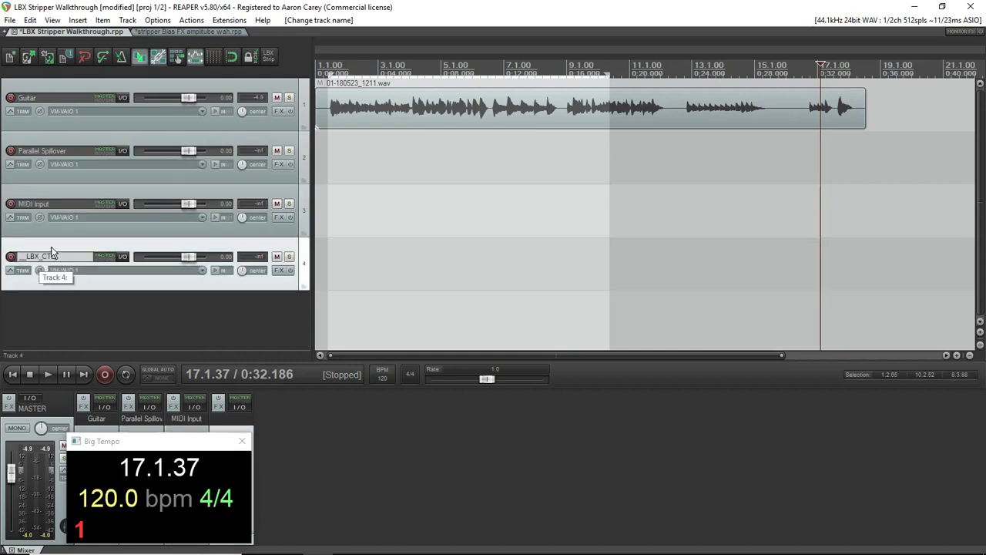
left_click(94, 229)
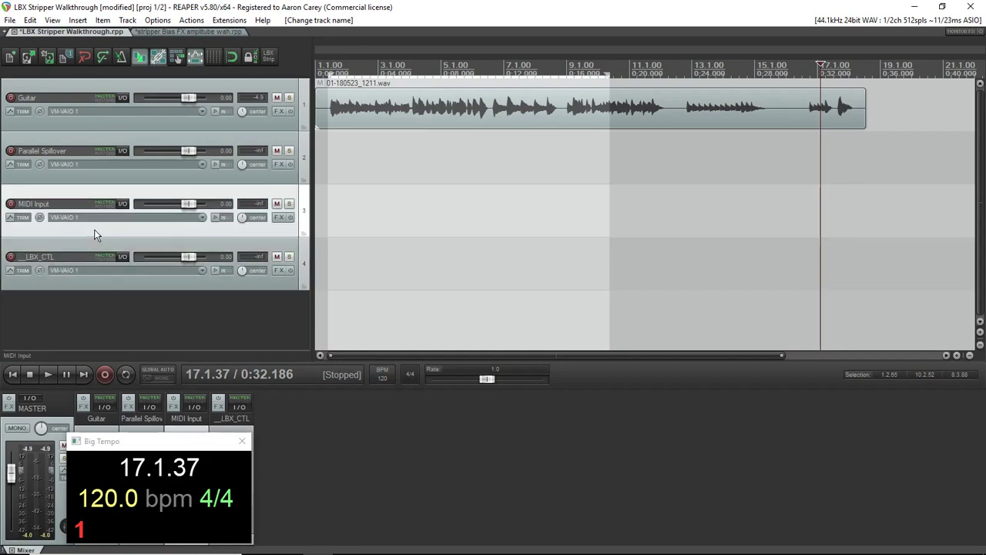
Add JS: LBX-FaderBox(32x) to the __LBX_CTL track's FX chain, then close it
left_click(278, 271)
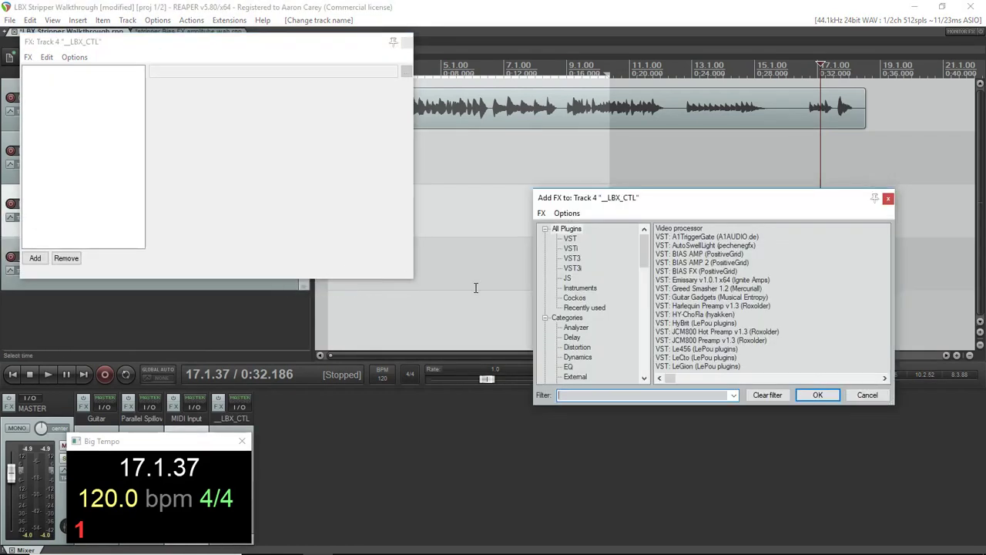
type("LBX")
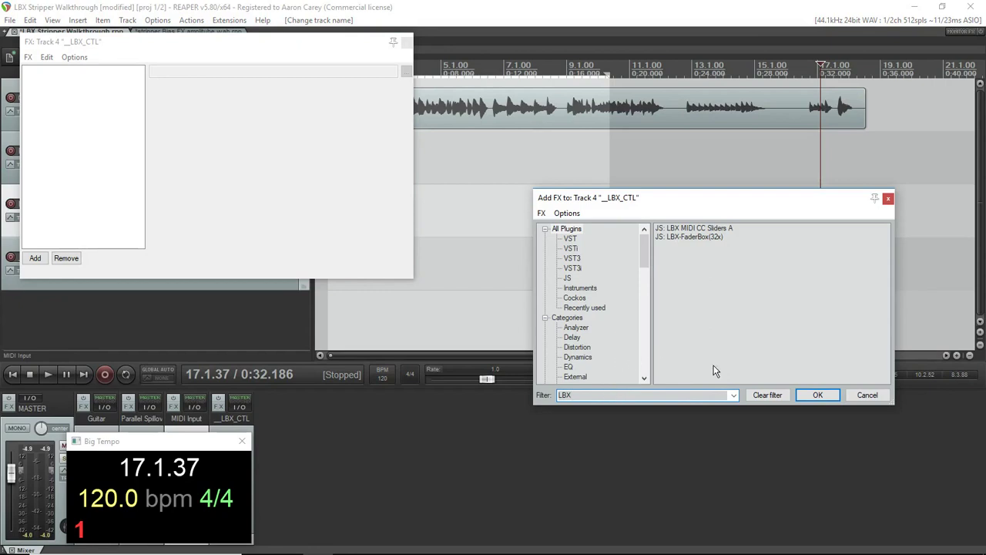
double_click(573, 395)
double_click(684, 236)
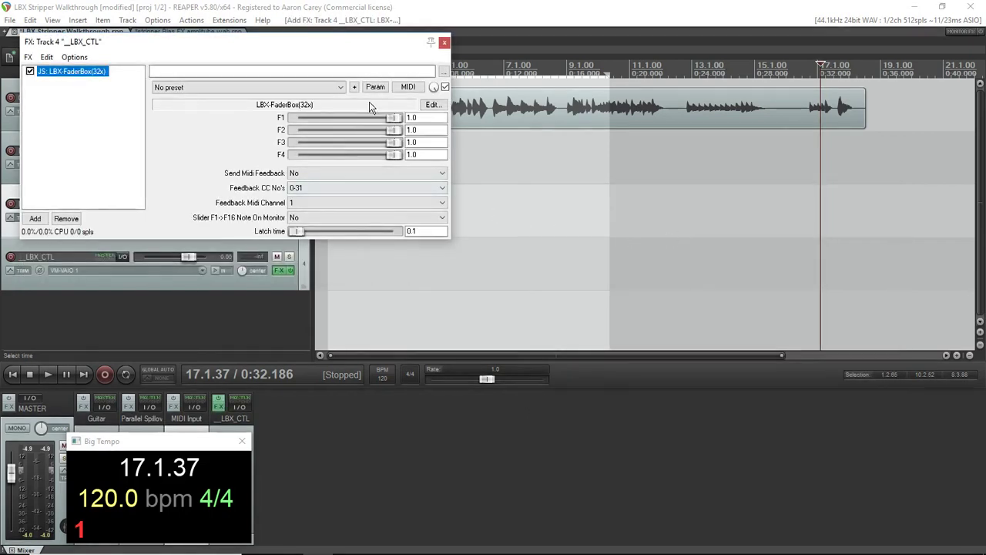
left_click(444, 43)
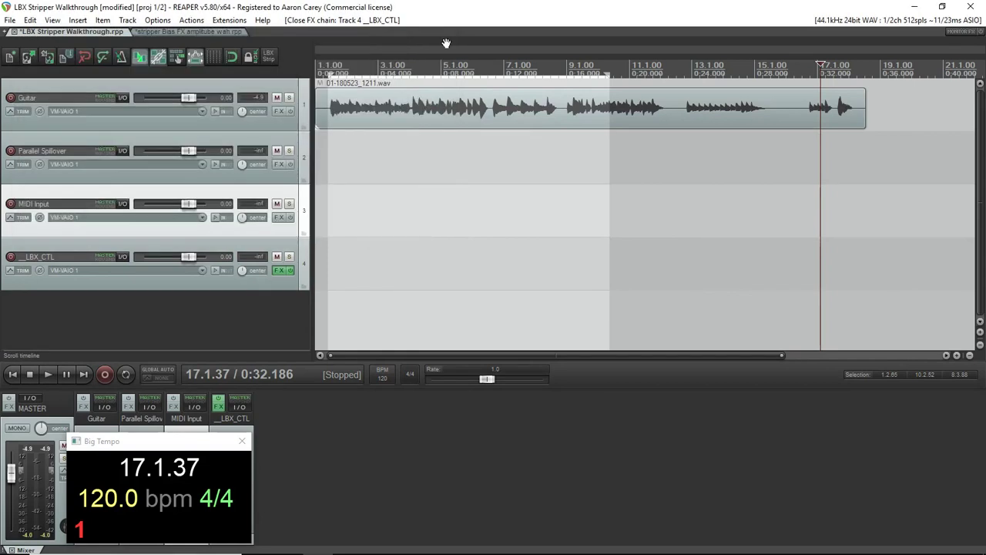
Record-arm the MIDI Input track with input set to WidiBud, all channels
left_click(10, 204)
left_click(96, 222)
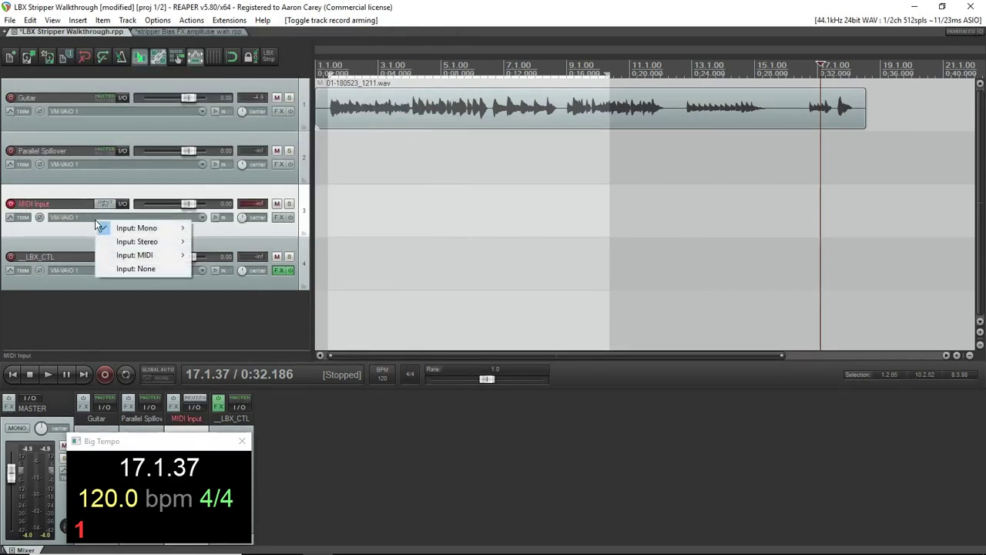
mouse_move(148, 255)
mouse_move(287, 260)
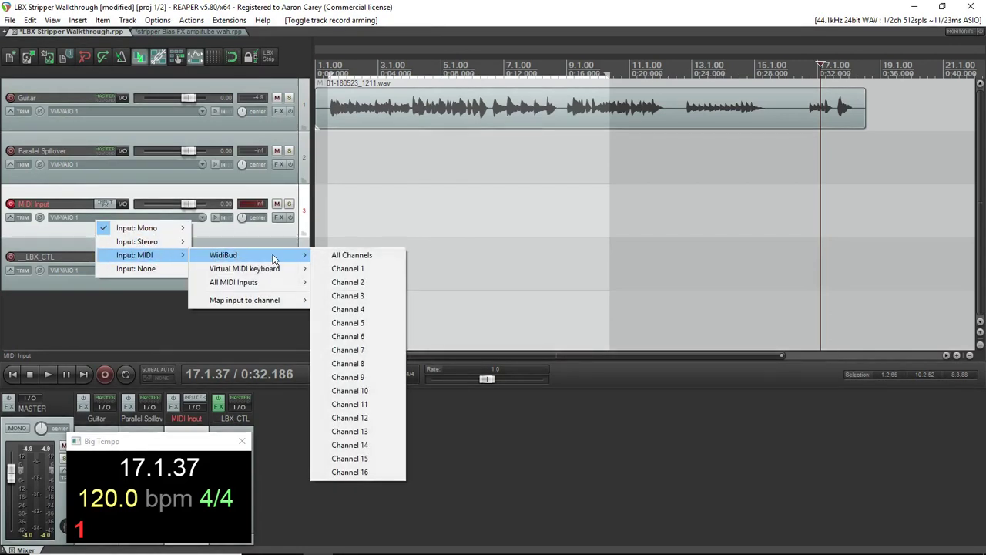
left_click(349, 255)
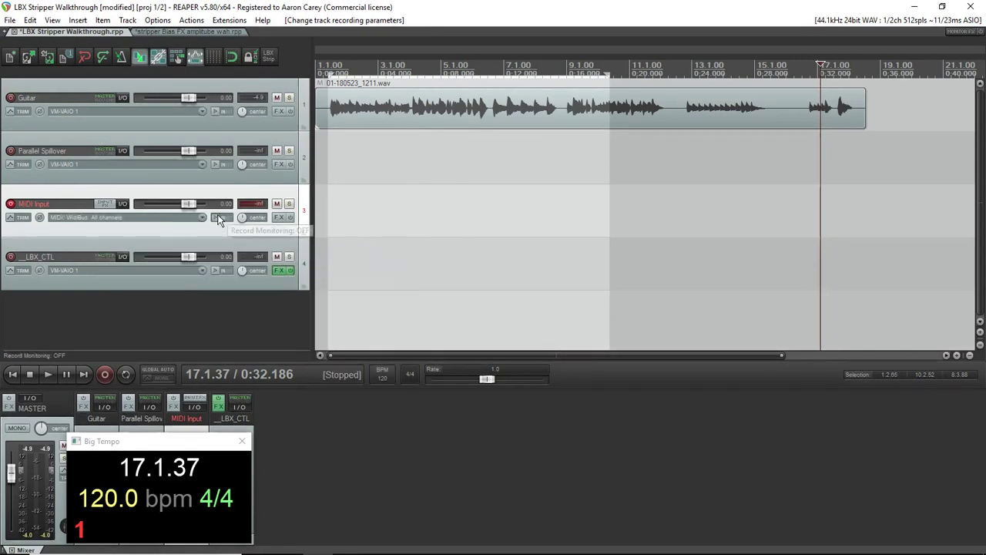
Add a send from MIDI Input to Guitar with audio set to None
left_click(123, 204)
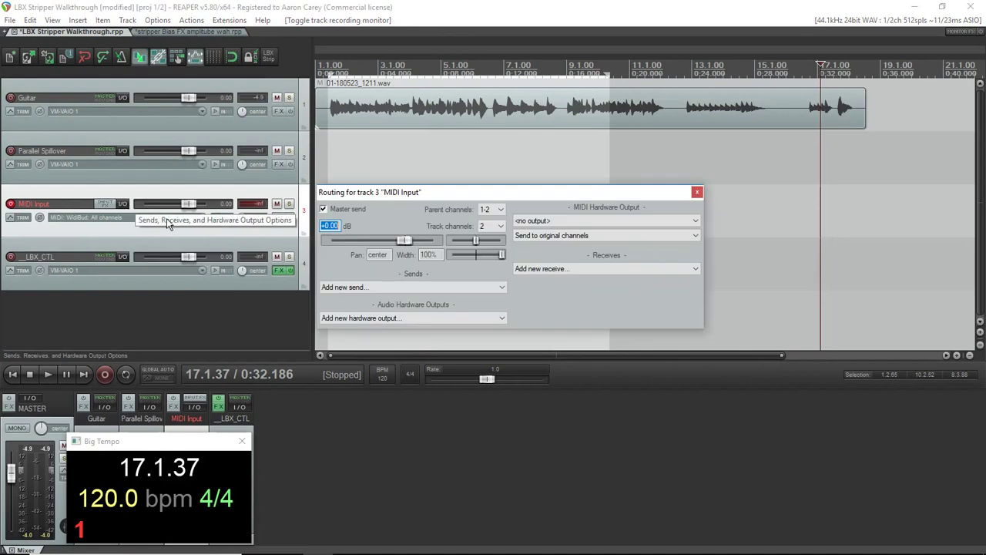
left_click(431, 288)
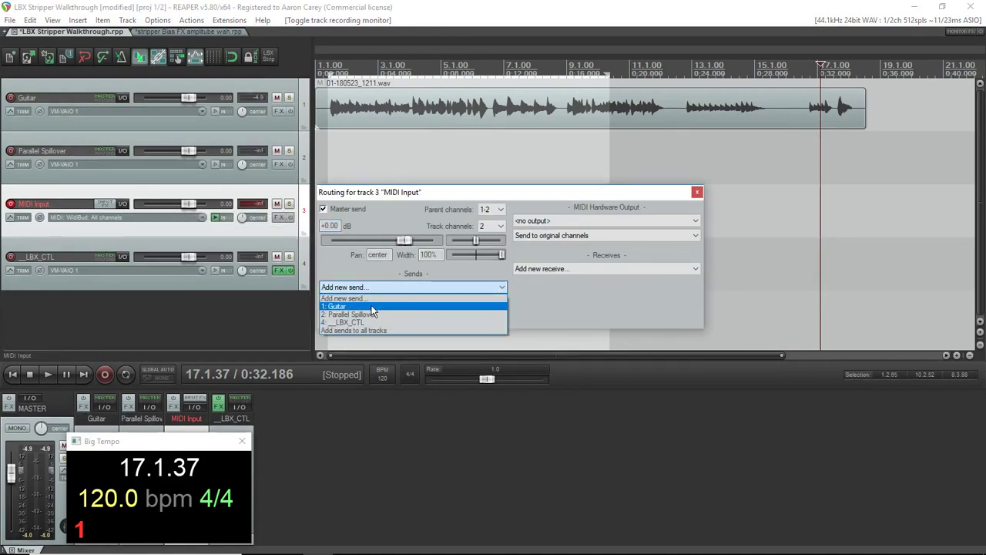
left_click(336, 306)
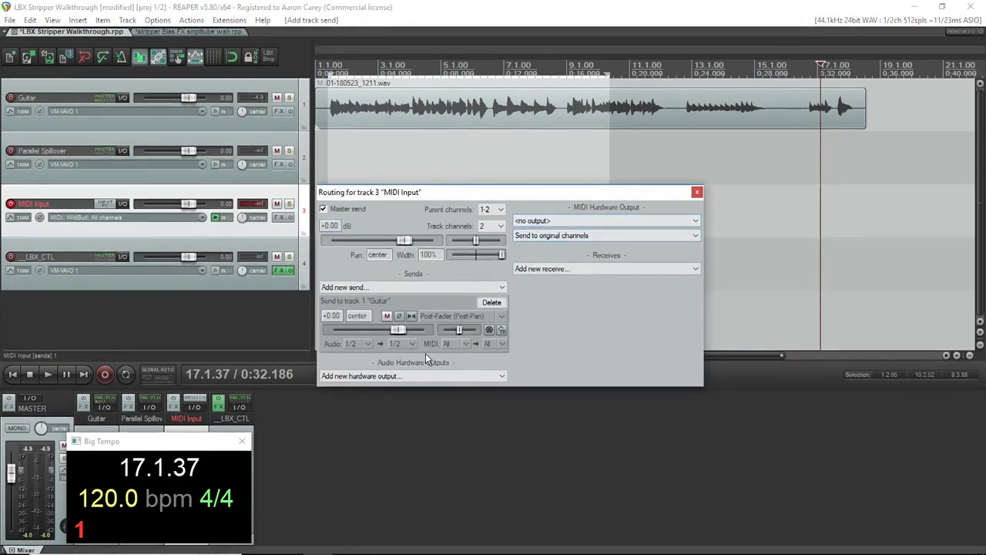
left_click(362, 344)
left_click(375, 355)
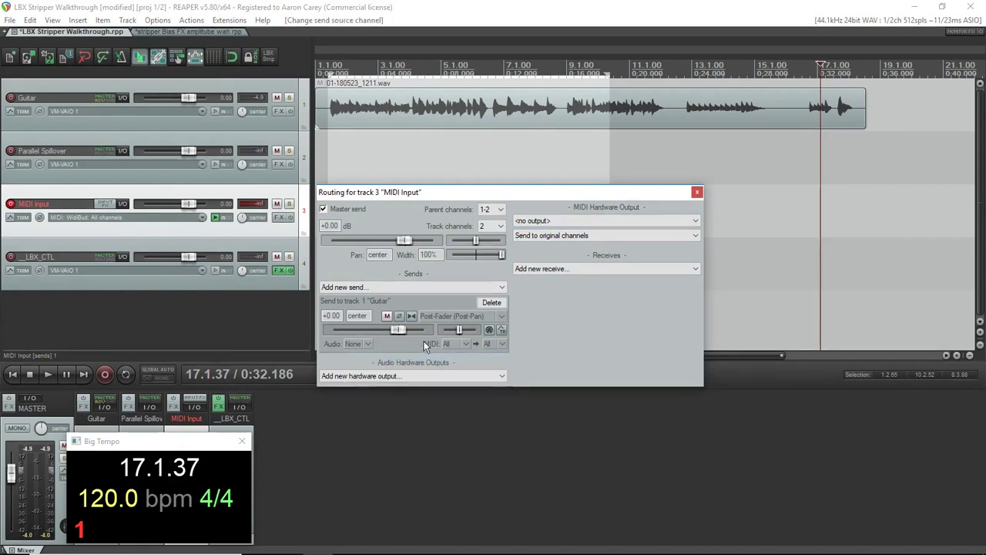
left_click(696, 194)
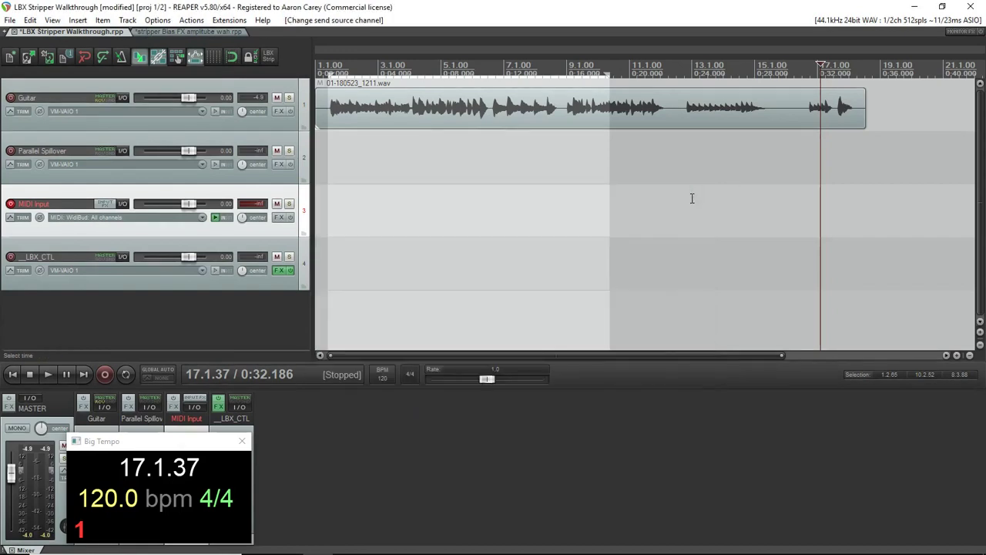
Add ReaControlMIDI to the MIDI Input track's FX chain
left_click(281, 218)
type("l")
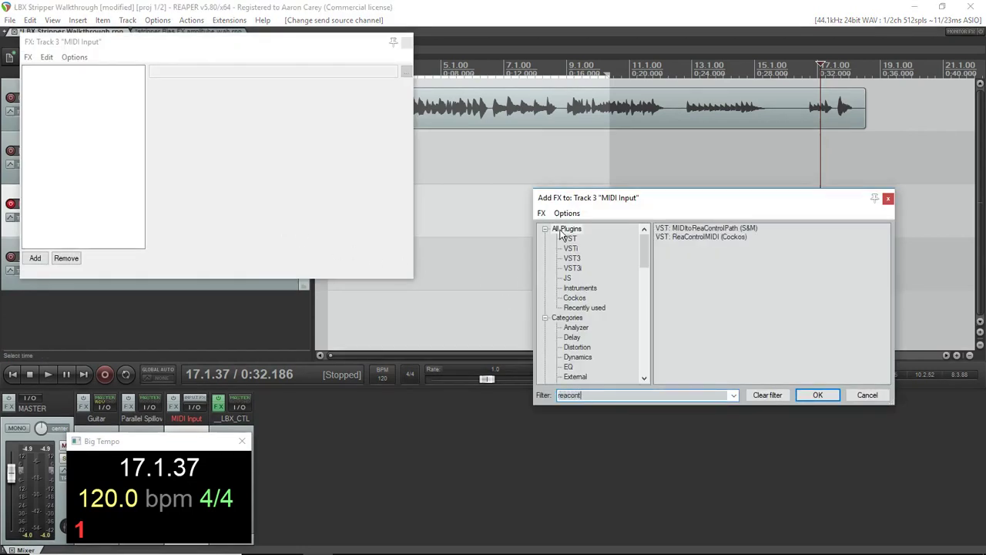
double_click(682, 237)
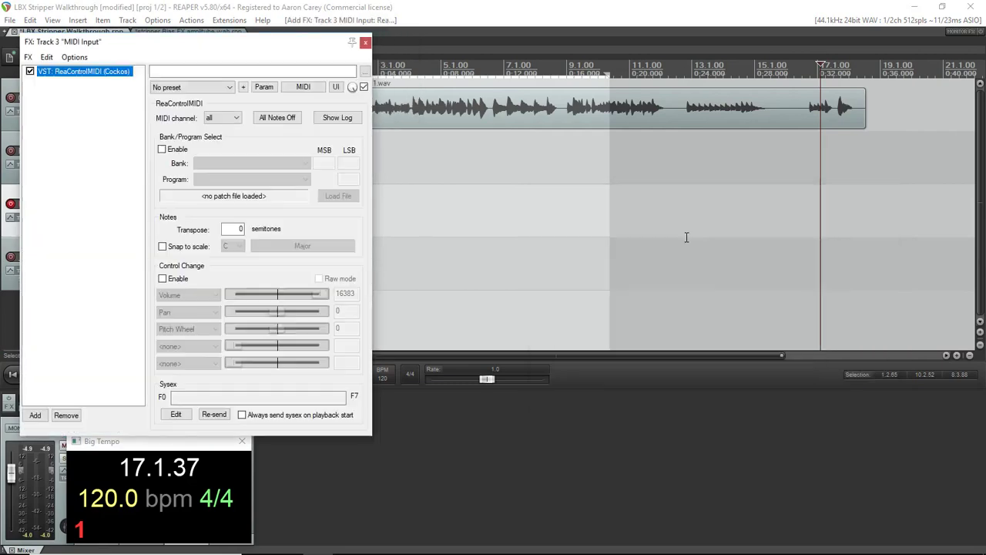
Show ReaControlMIDI's log to check incoming CC1 messages, clear it, and close the window
left_click_drag(193, 41, 409, 68)
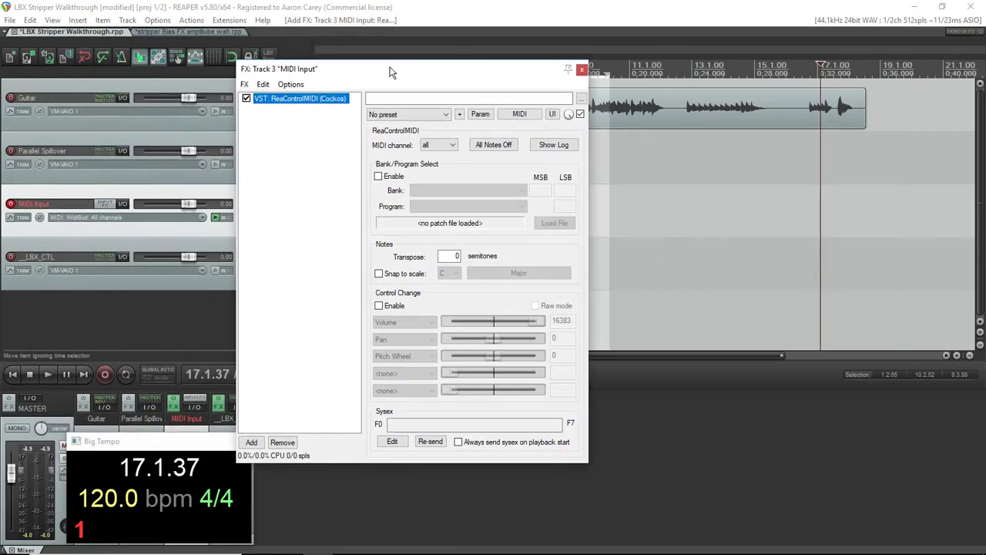
left_click(554, 145)
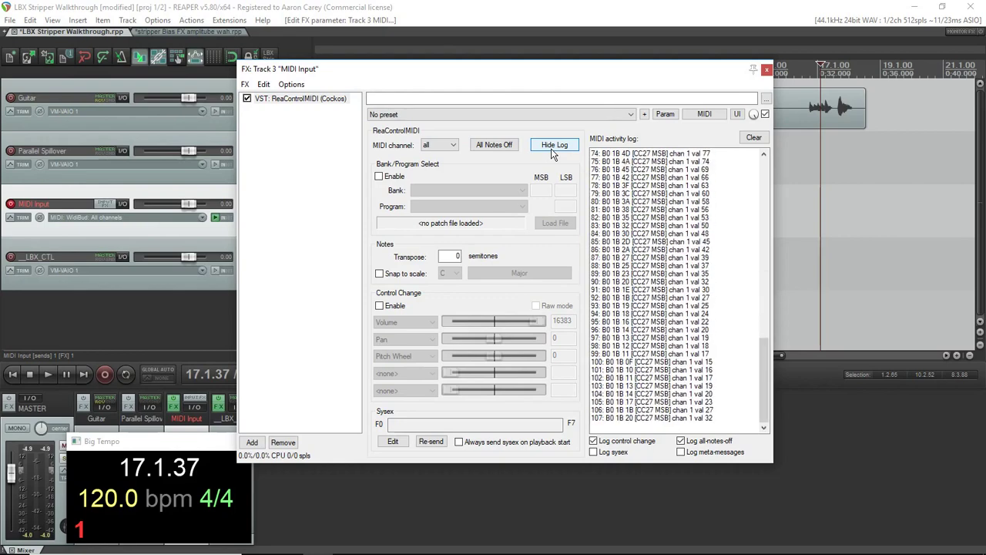
left_click(754, 138)
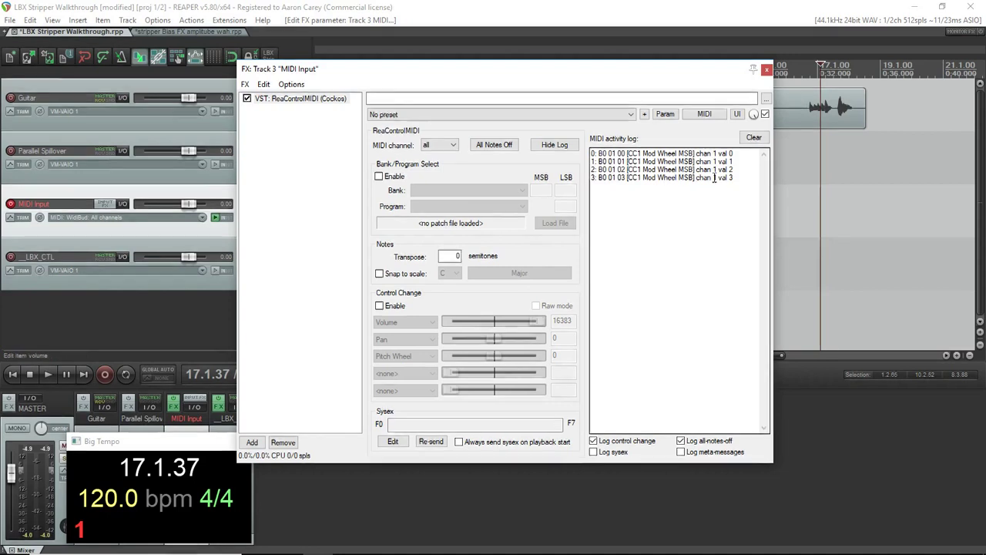
left_click(766, 69)
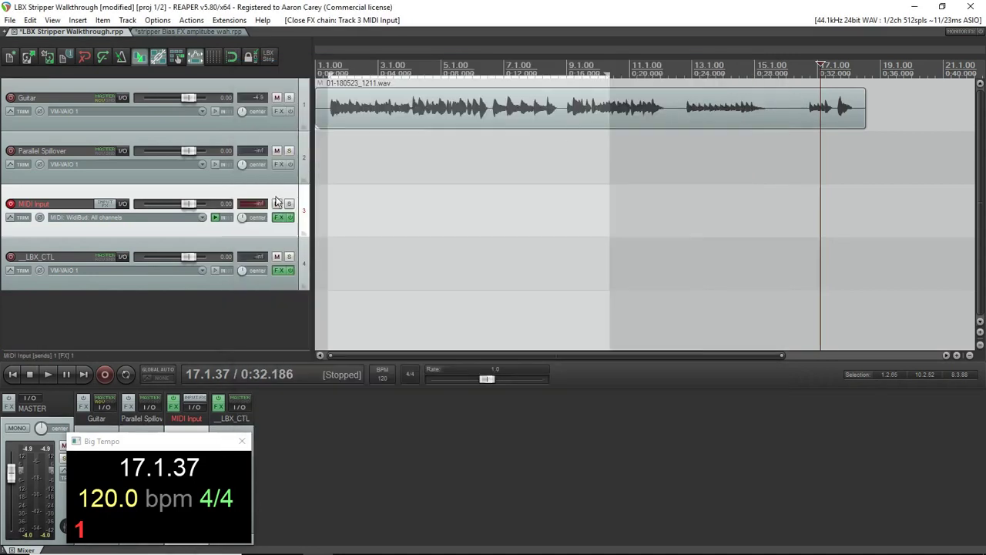
MIDI-learn the LBX-FaderBox F1 slider on __LBX_CTL to channel 1 CC 1
left_click(276, 271)
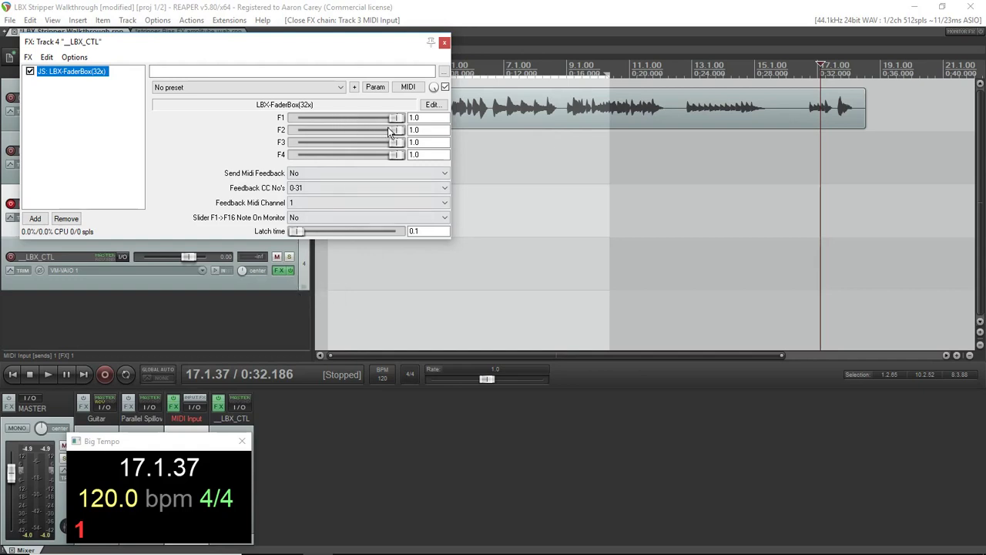
left_click(376, 87)
mouse_move(428, 122)
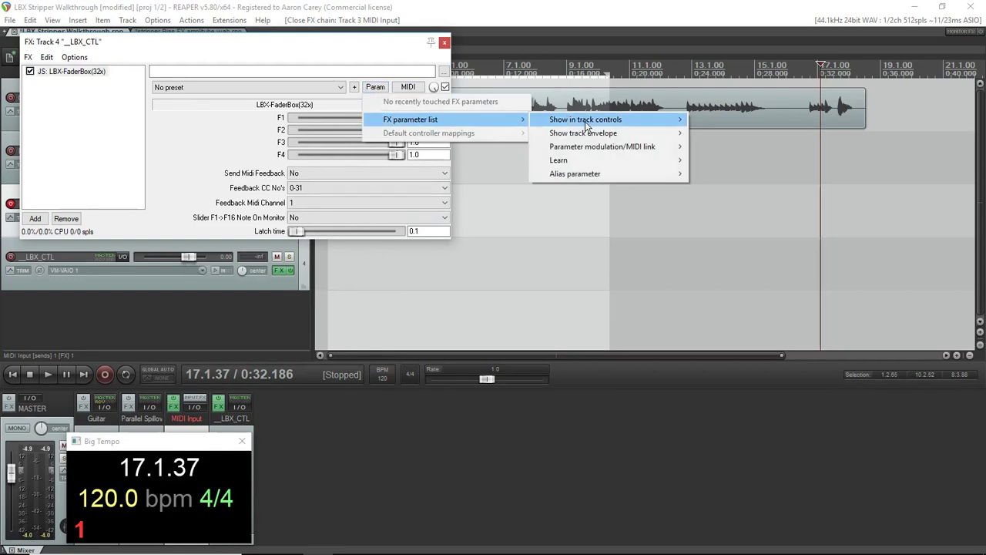
mouse_move(671, 160)
left_click(728, 35)
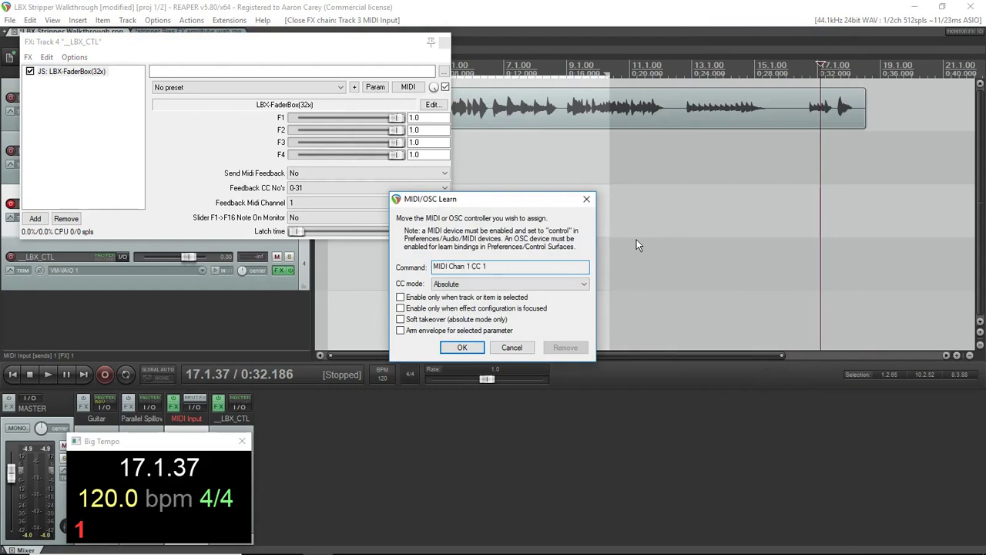
left_click(463, 347)
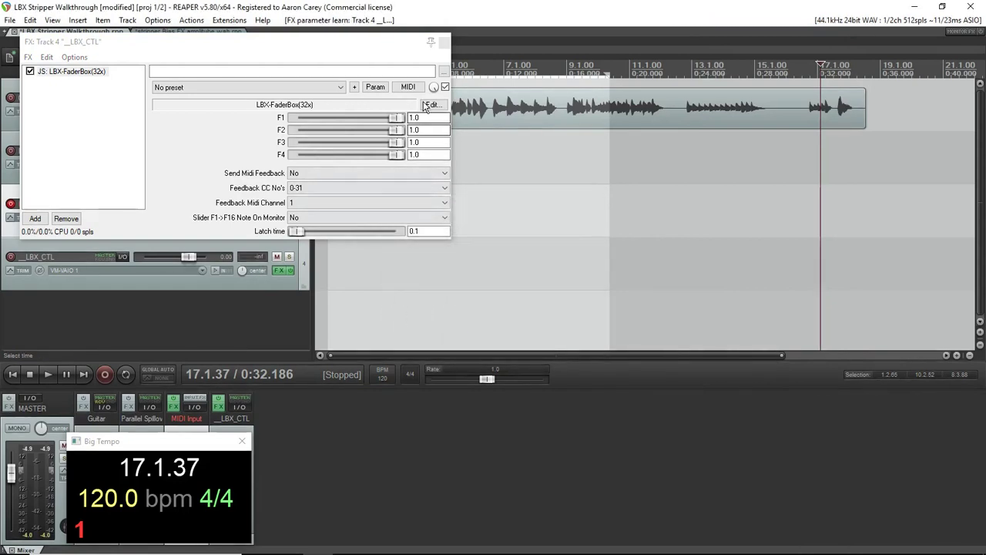
Show the Guitar track in LBX Stripper and enable and reposition its Snapshots panel
left_click(445, 44)
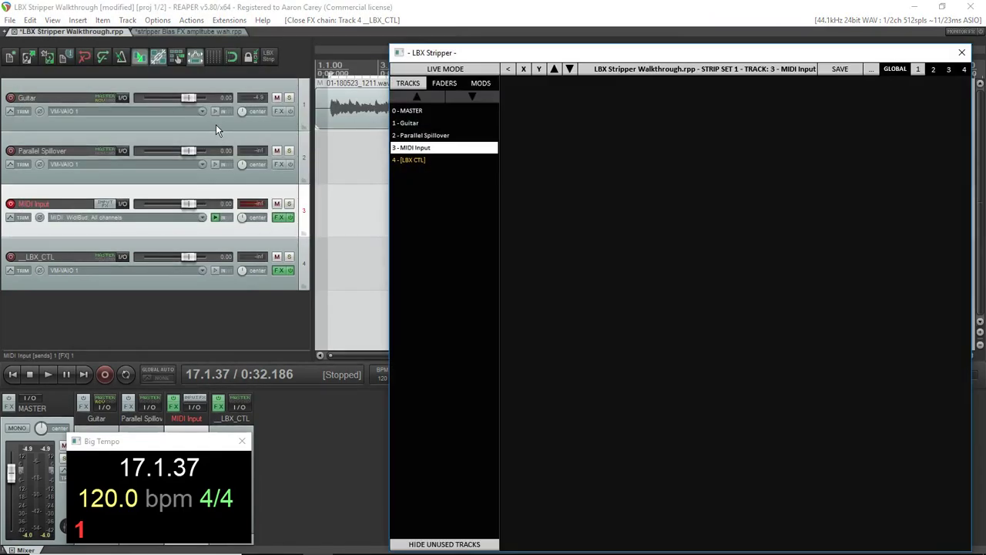
left_click(216, 125)
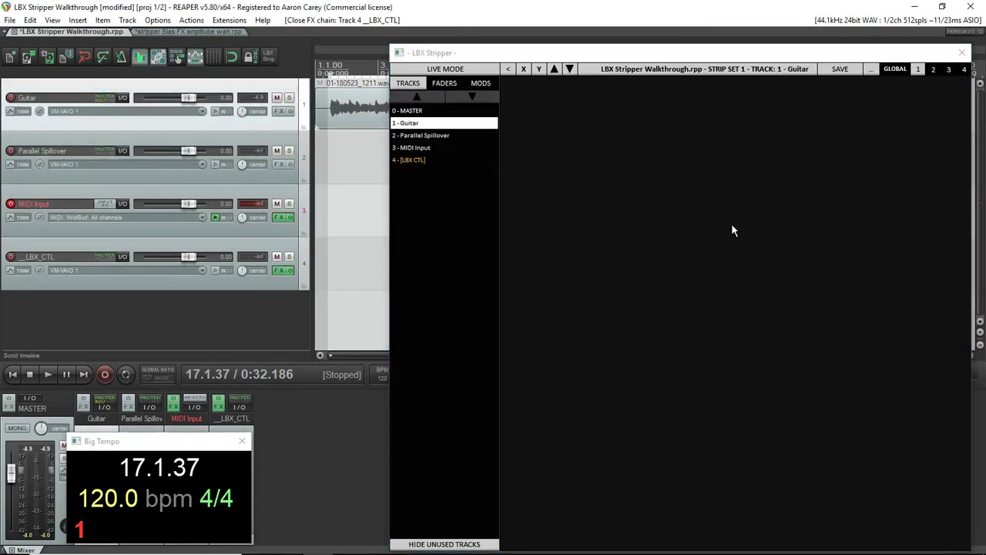
right_click(697, 149)
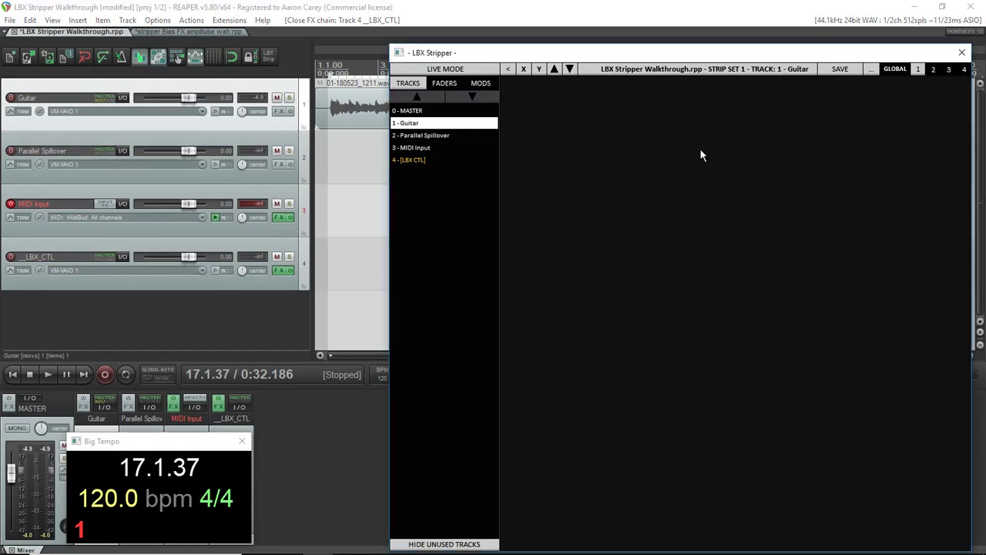
left_click(793, 256)
left_click_drag(837, 258, 832, 207)
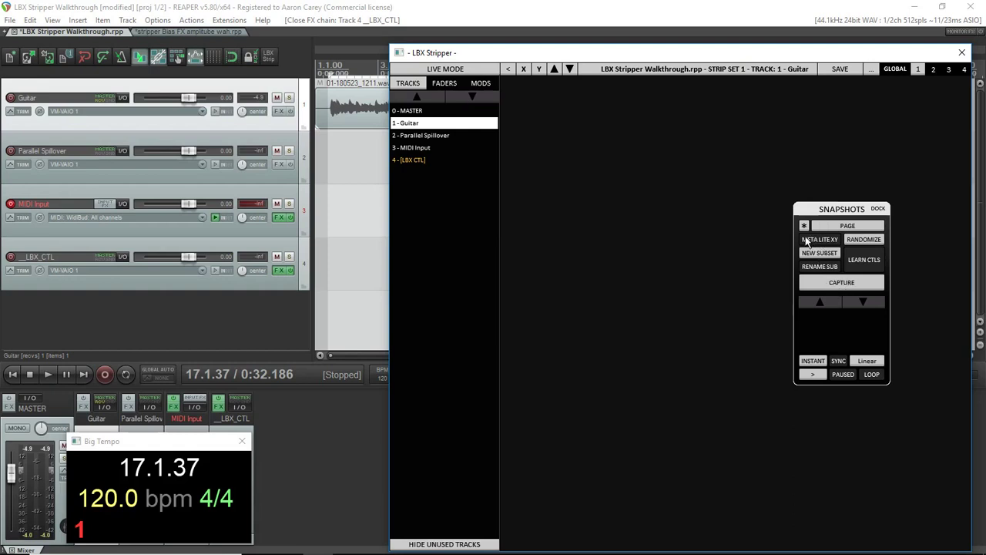
Add the Emissary amp plugin to the Guitar track using the 'ignit' filter
left_click(280, 111)
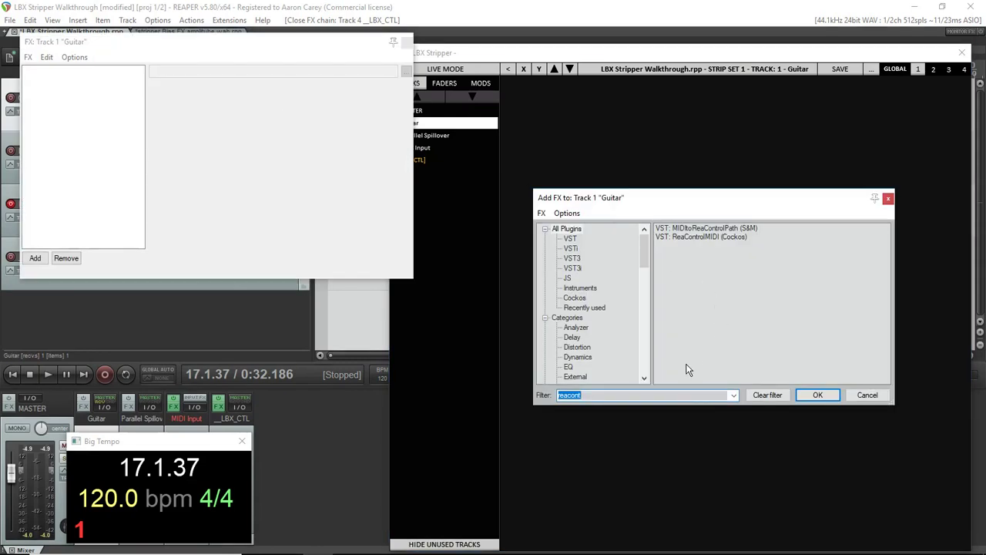
type("ignit")
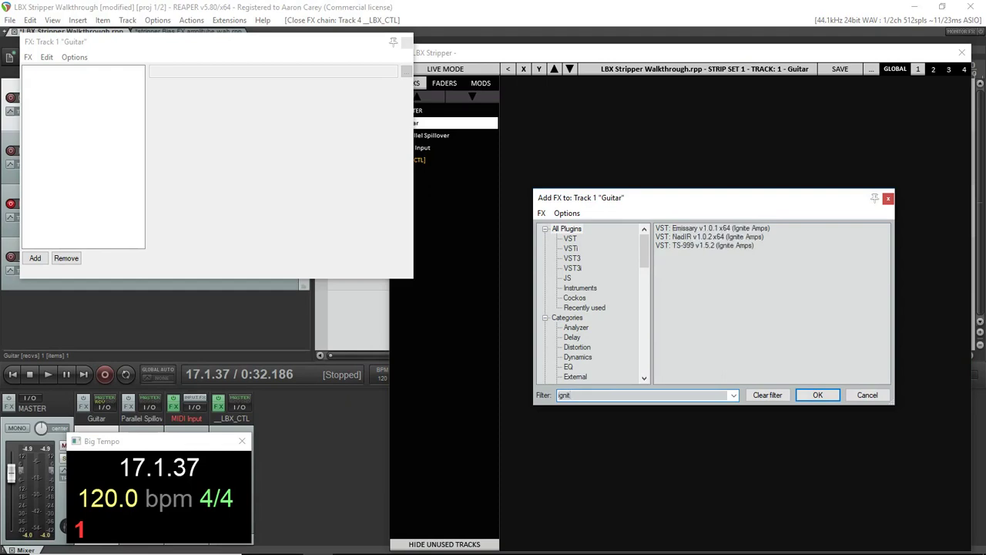
left_click(702, 229)
left_click(818, 396)
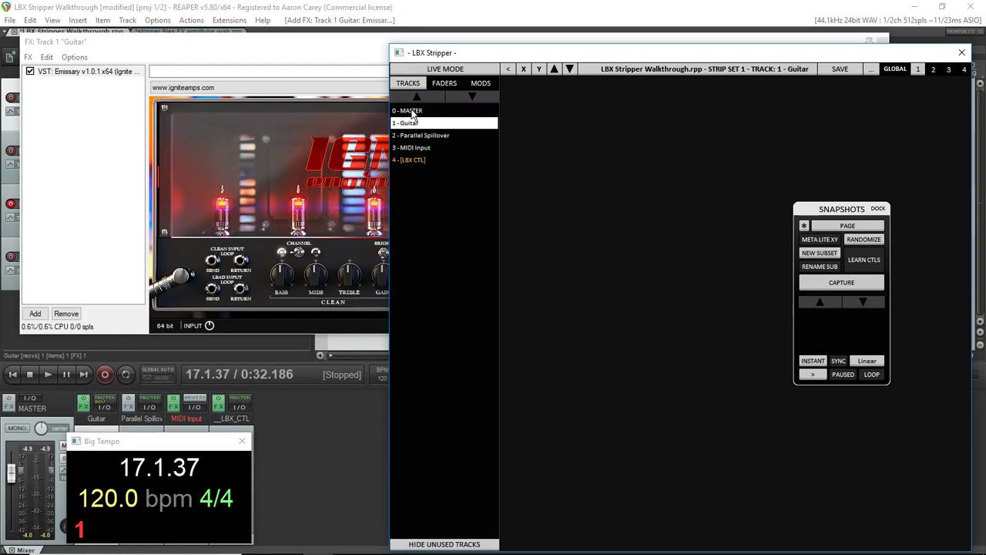
Place Emissary's Wet control as a knob on the strip canvas and return to live mode
left_click(445, 71)
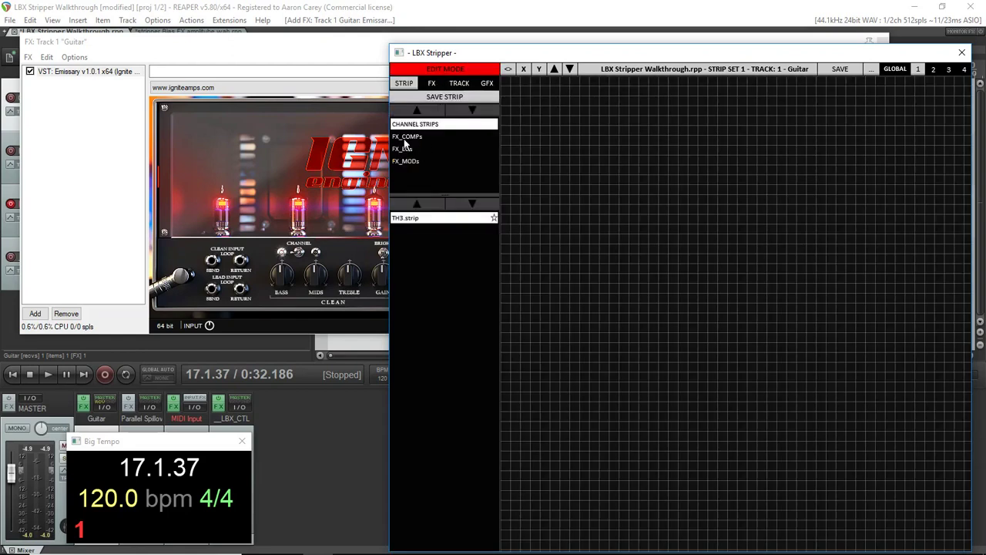
left_click(432, 83)
scroll(495, 269, "down", 3)
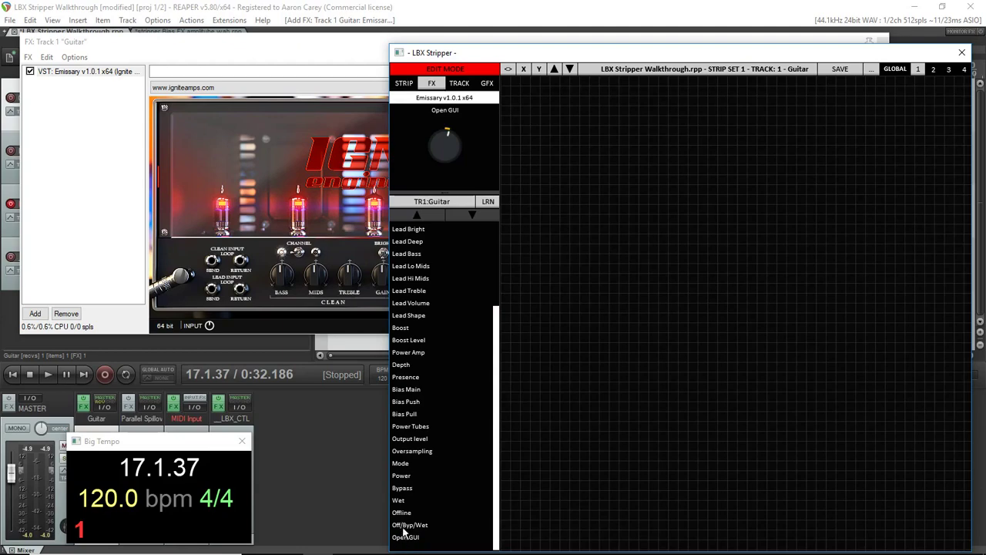
left_click_drag(398, 502, 570, 137)
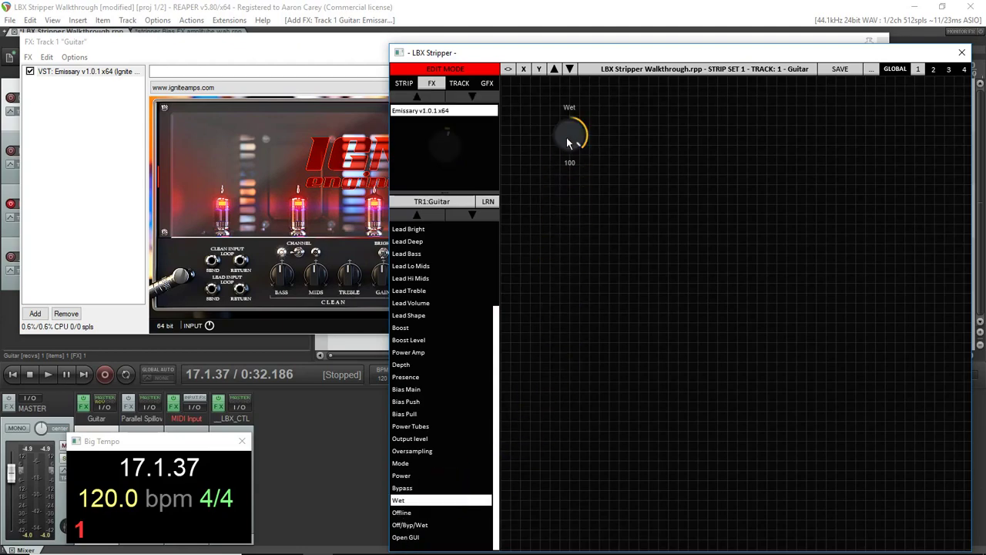
left_click(465, 70)
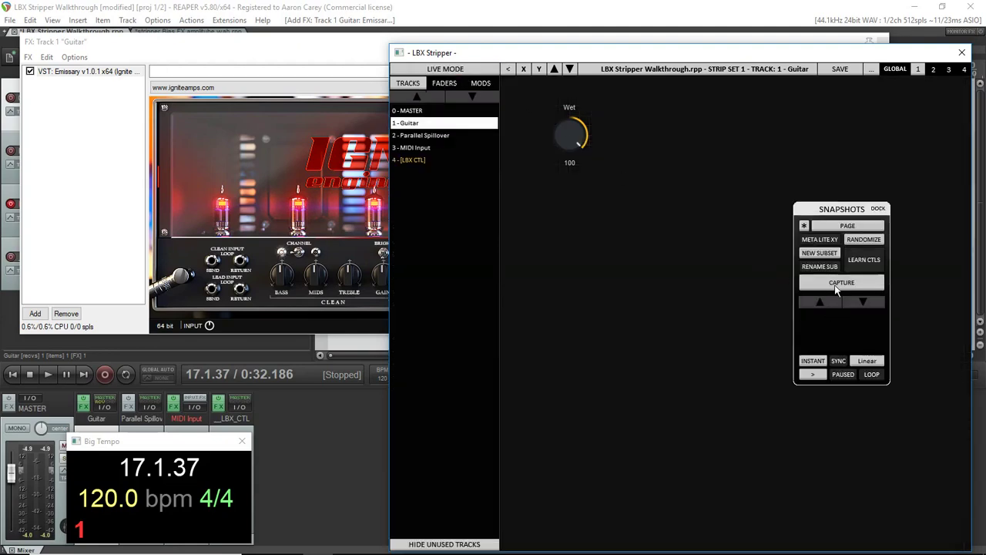
Capture four snapshots in the LBX Stripper Snapshots panel
left_click(837, 283)
left_click(837, 284)
left_click(837, 284)
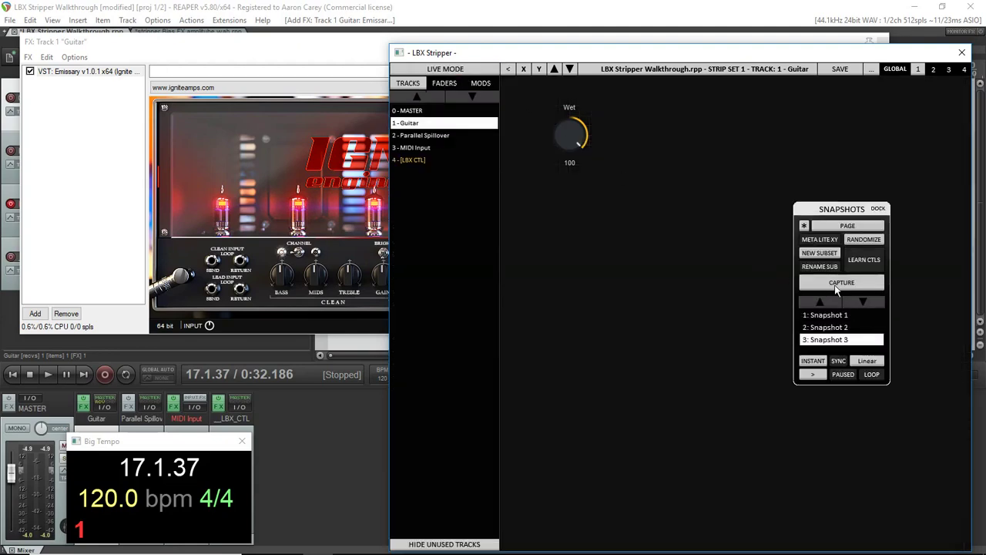
left_click(836, 283)
scroll(874, 336, "up", 1)
Try linking global Fader 1 to the snapshots, then dock the Snapshots panel beside the strip
right_click(826, 314)
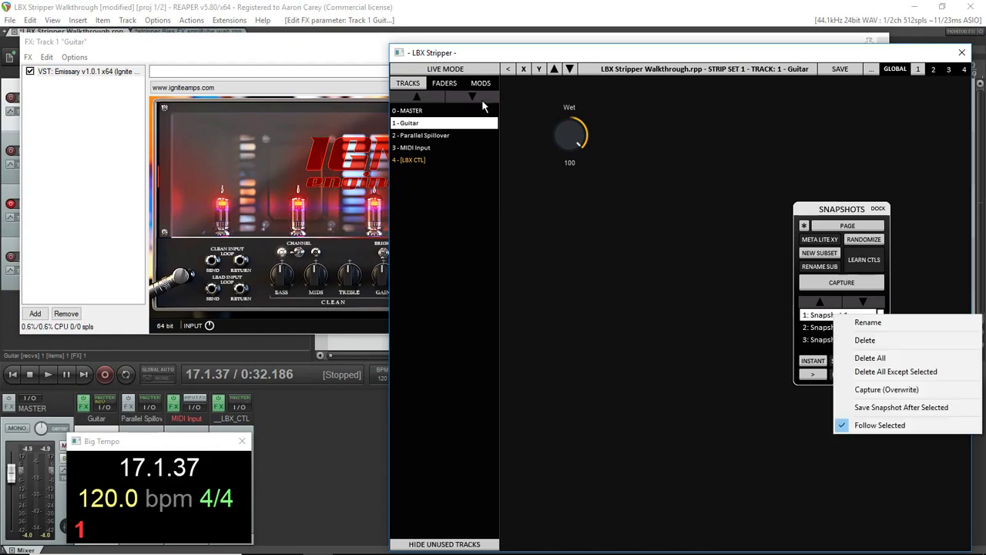
left_click(444, 85)
left_click(445, 83)
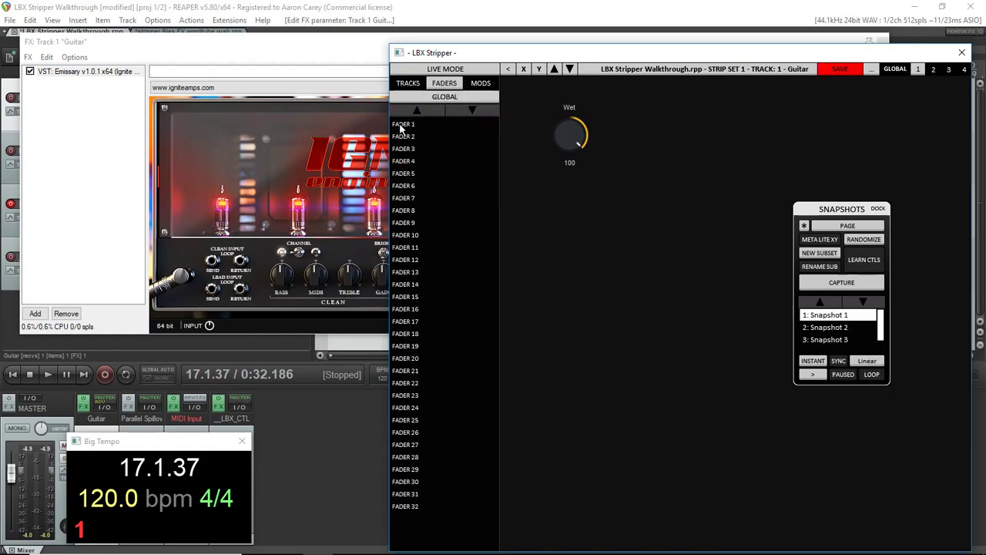
left_click_drag(400, 127, 836, 214)
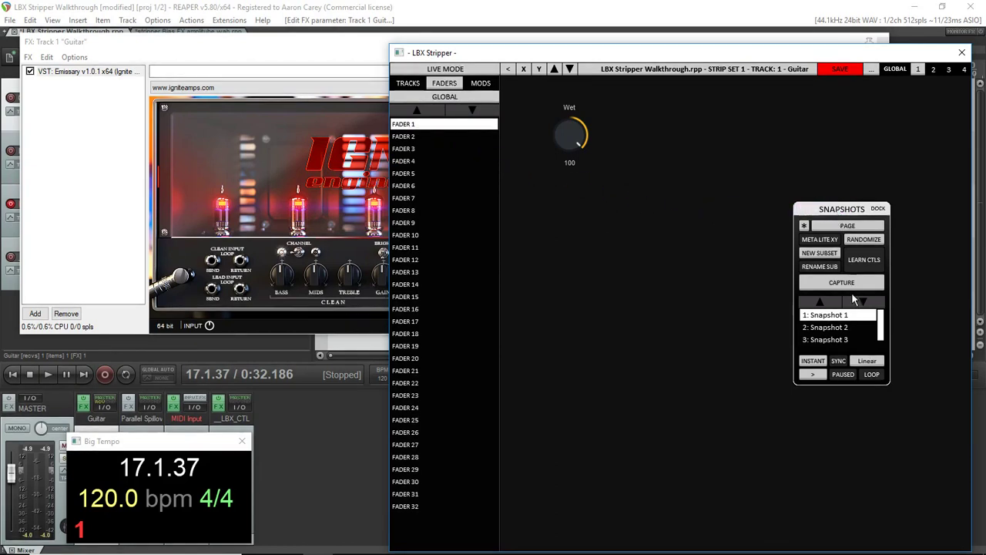
left_click(853, 319)
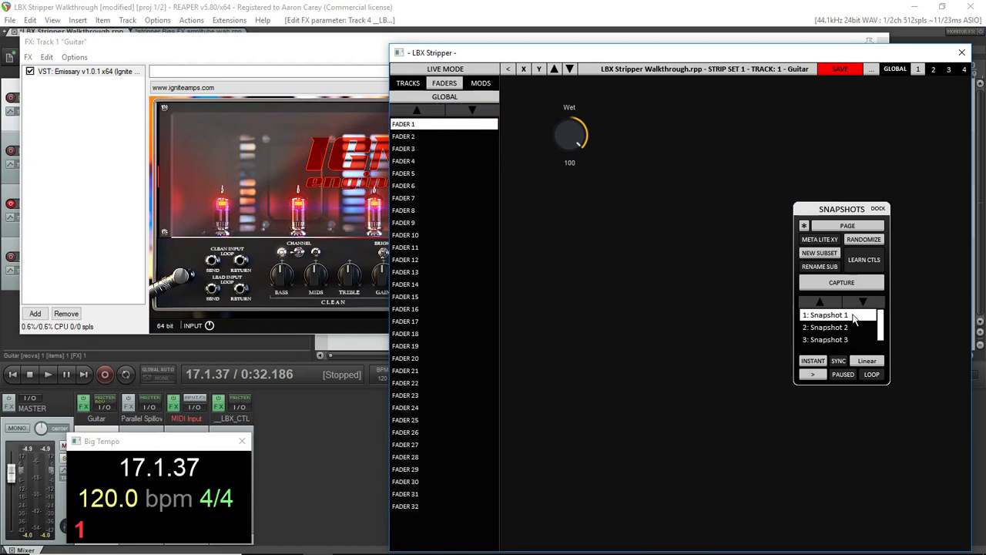
left_click(806, 215)
Place a Page Snapshots selector on the strip and assign it to Fader 1
left_click(656, 93)
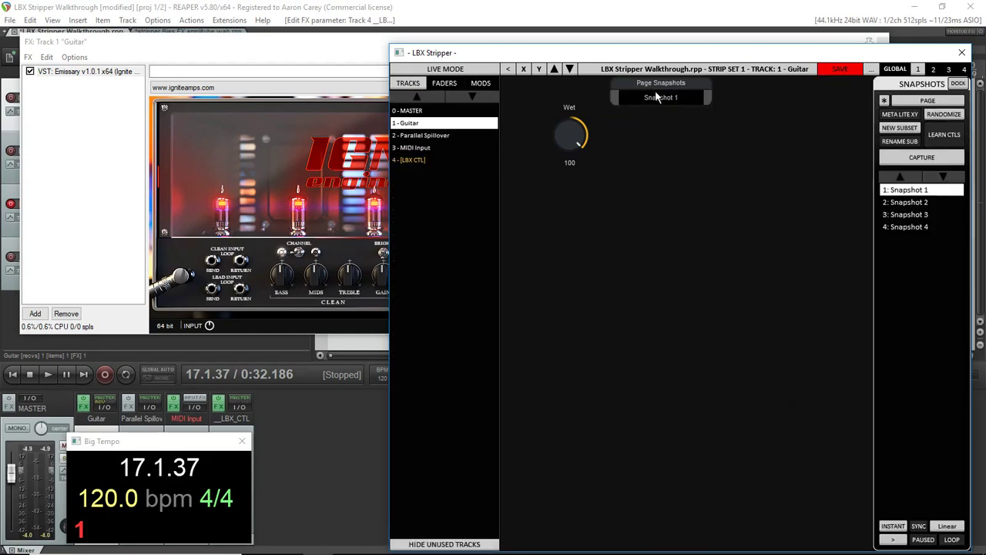
right_click(667, 98)
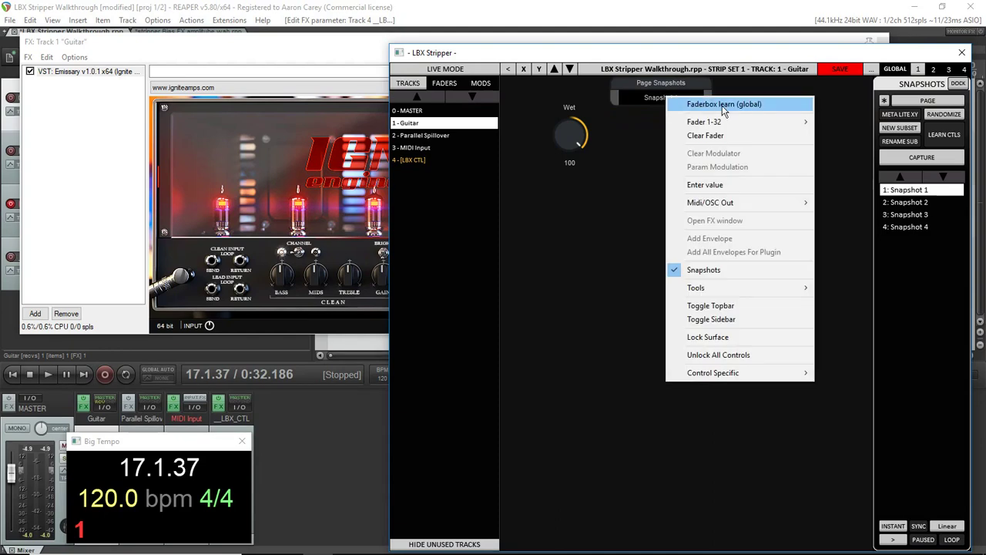
mouse_move(738, 123)
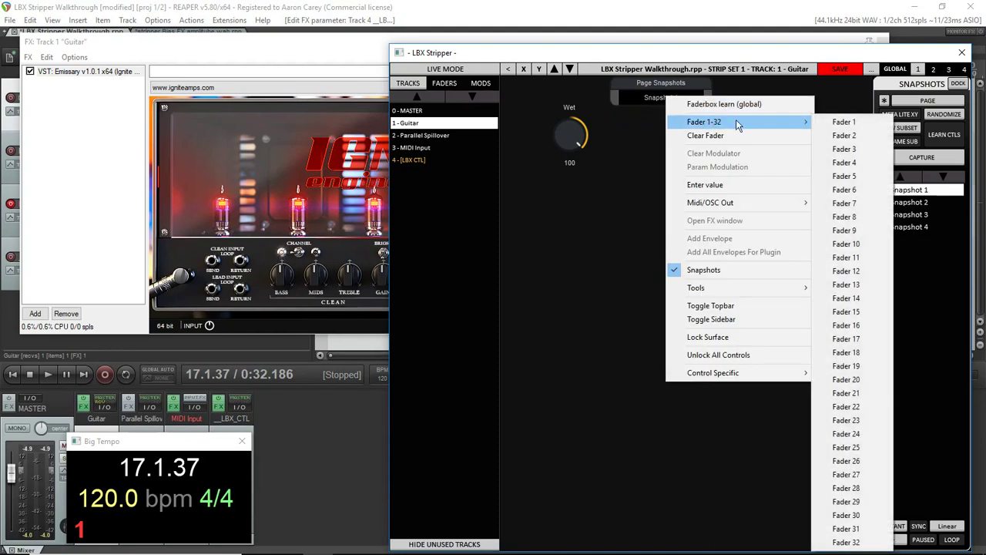
left_click(840, 123)
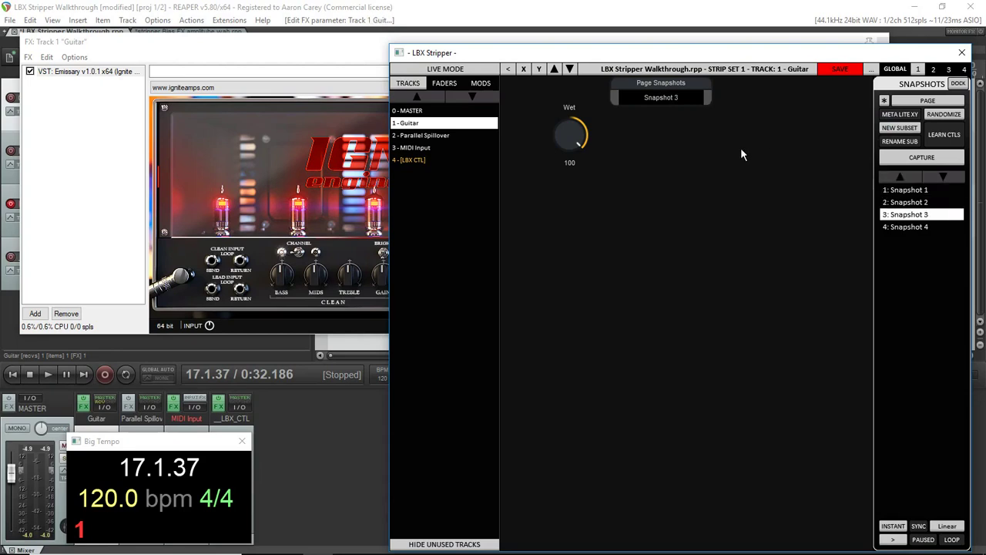
Step through the captured snapshots and turn the Emissary Wet knob down to 0
left_click(920, 203)
left_click(922, 215)
left_click(920, 228)
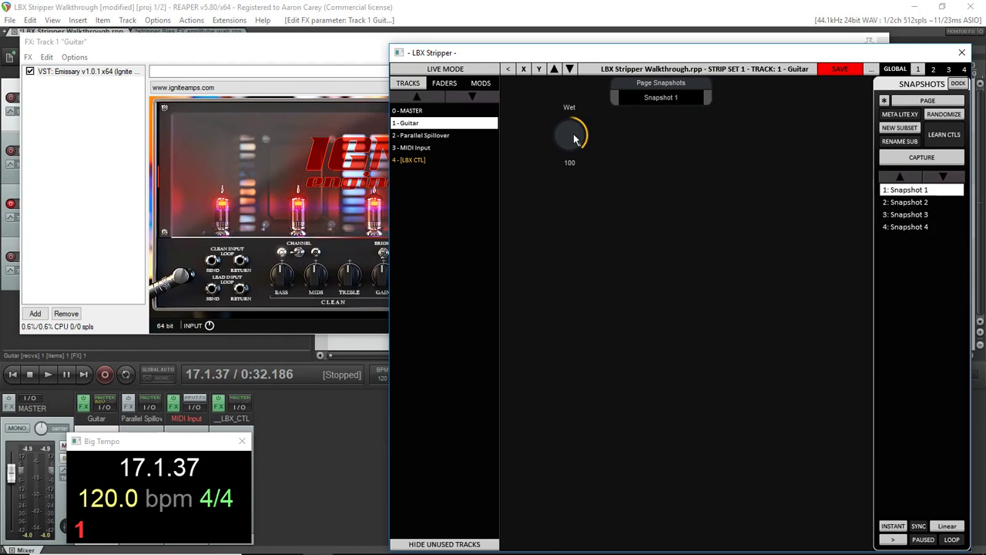
left_click_drag(573, 163, 603, 304)
In edit mode, give the Wet knob the SC_iKnobProgram graphic from the Control Browser
left_click(445, 71)
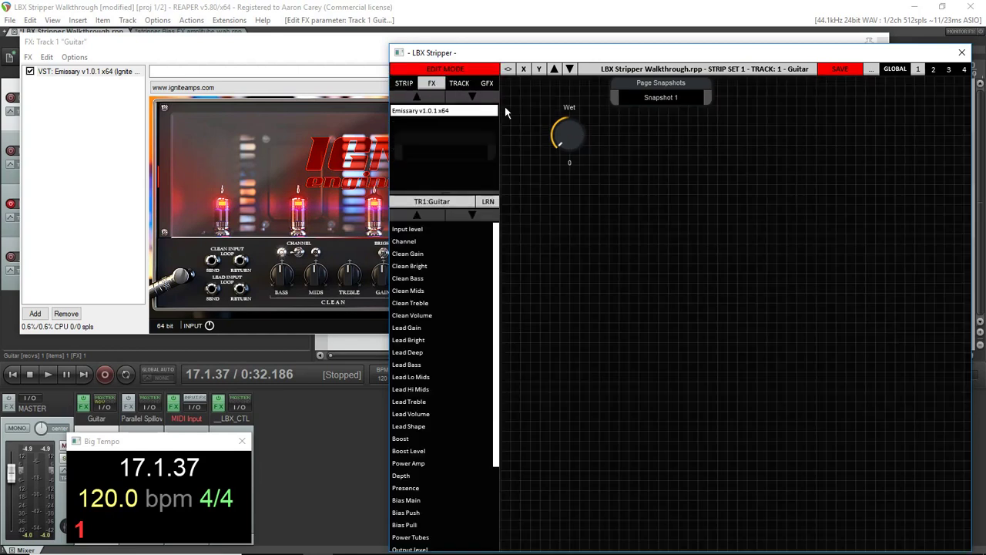
left_click(565, 142)
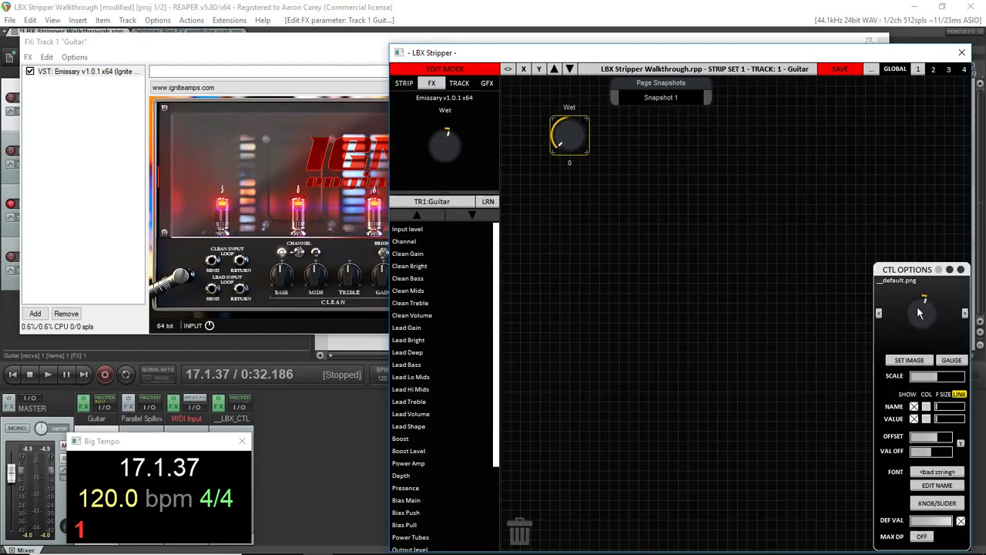
left_click(919, 312)
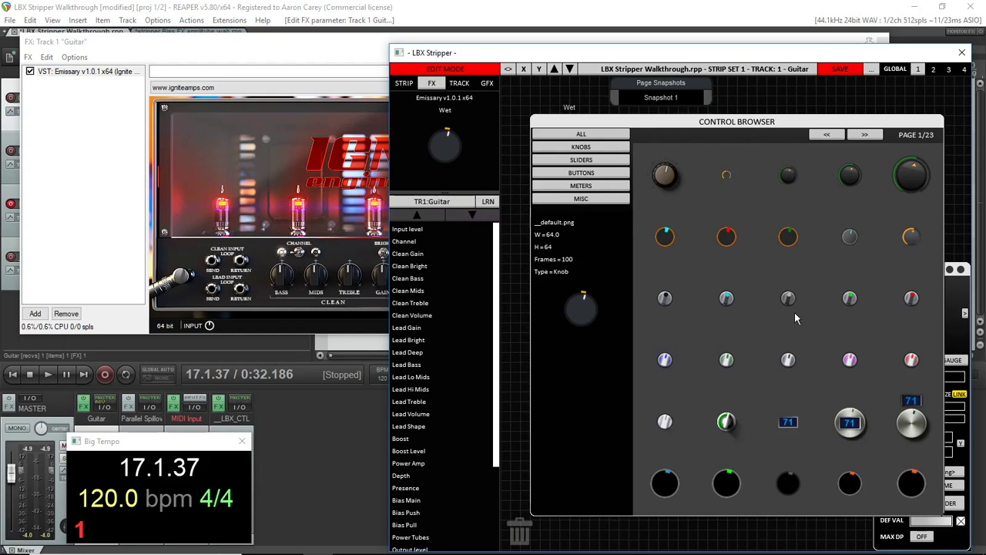
scroll(796, 319, "down", 1)
scroll(796, 319, "down", 5)
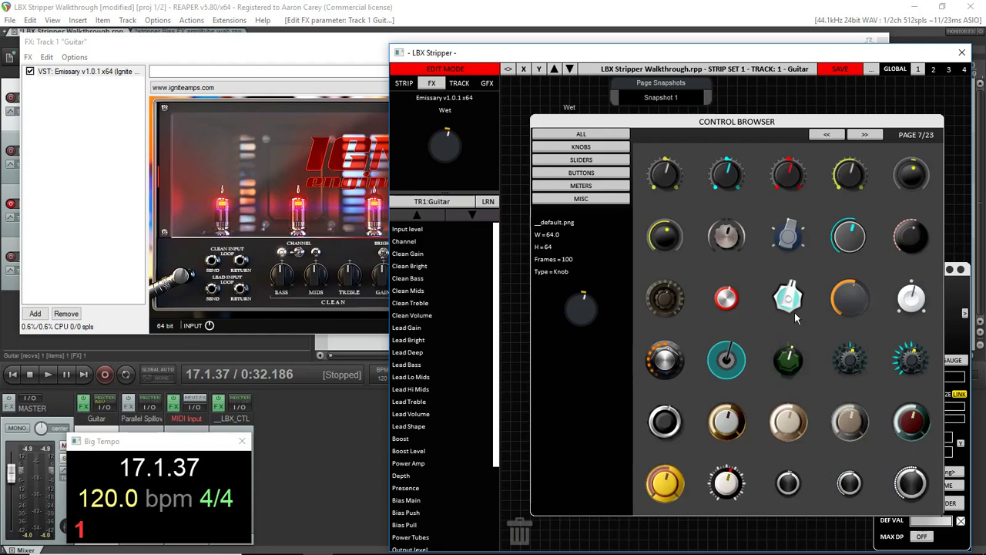
scroll(796, 318, "down", 2)
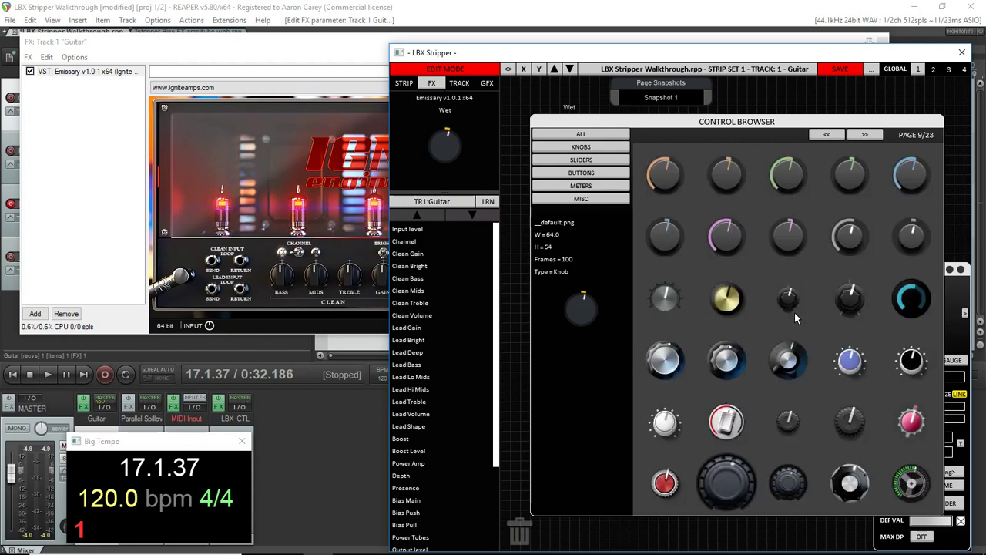
scroll(794, 312, "down", 1)
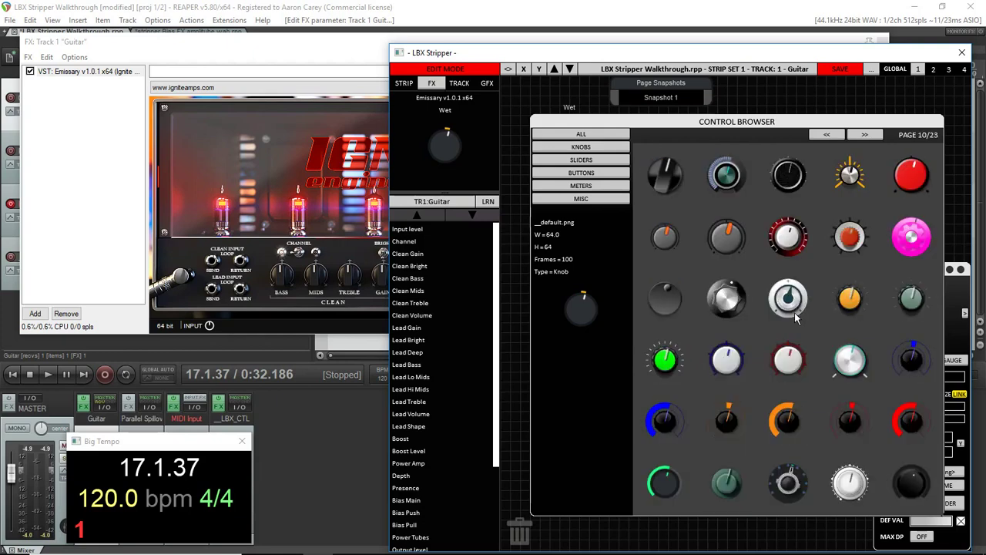
scroll(797, 293, "up", 7)
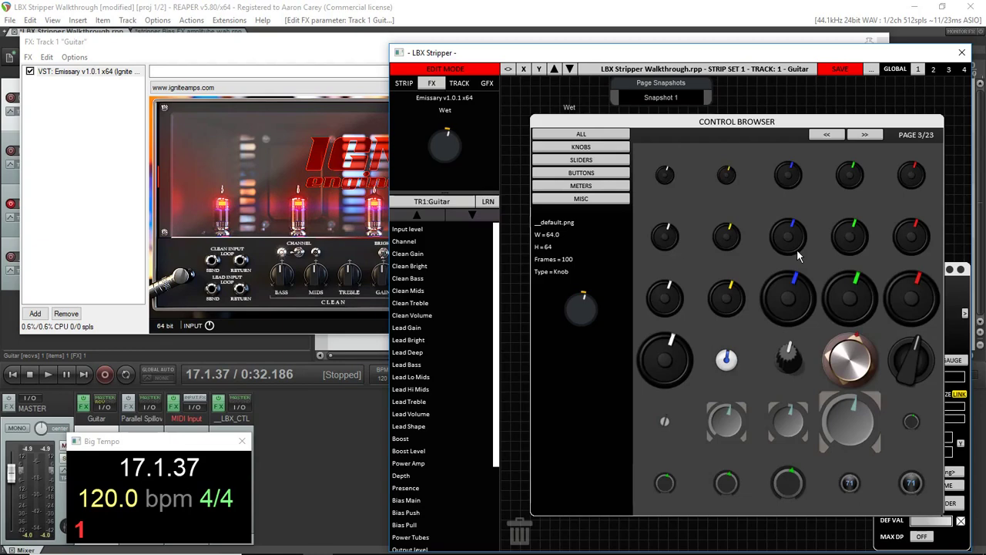
scroll(798, 255, "down", 1)
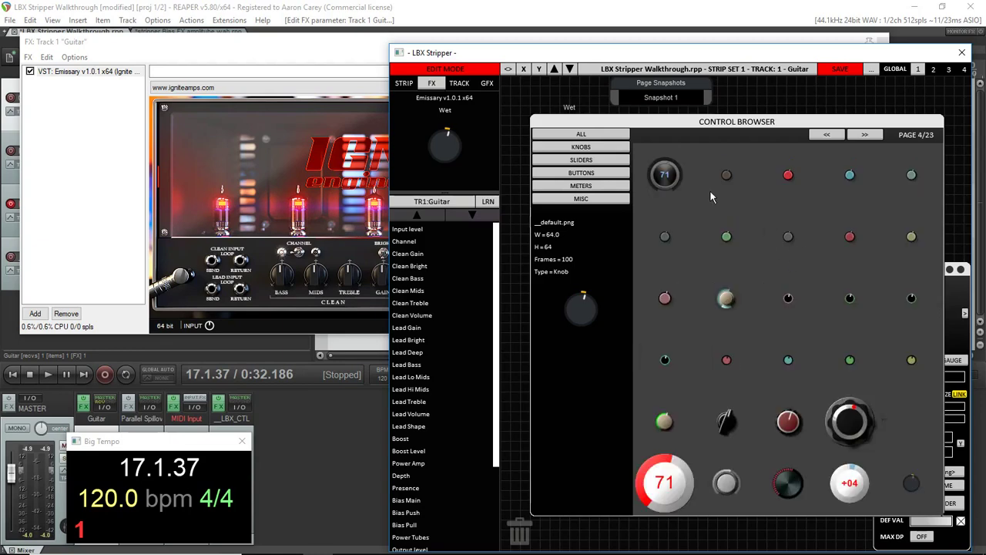
left_click(666, 177)
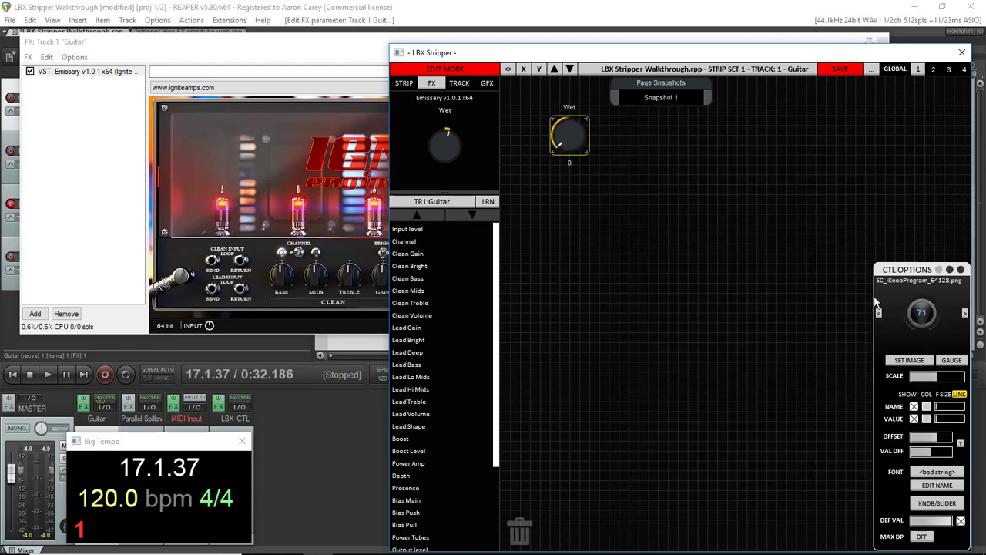
left_click(919, 361)
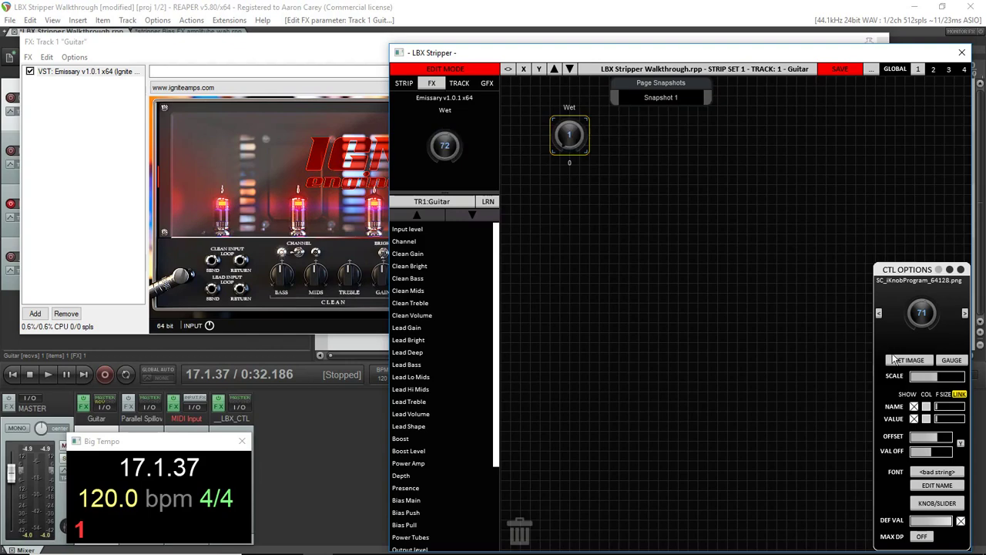
Rename the Wet knob to 'Ignite Wet' and return the stripper to live mode
left_click(934, 487)
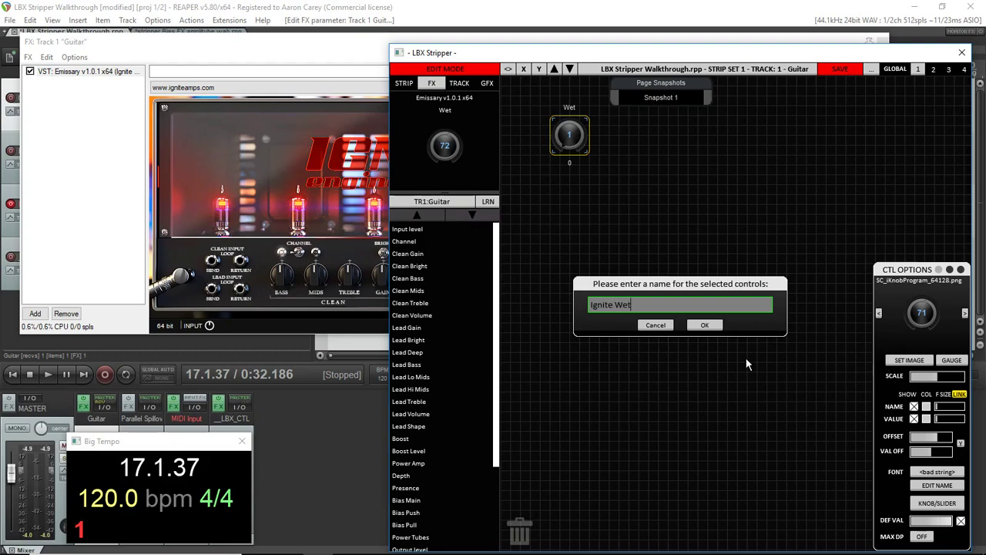
left_click(704, 325)
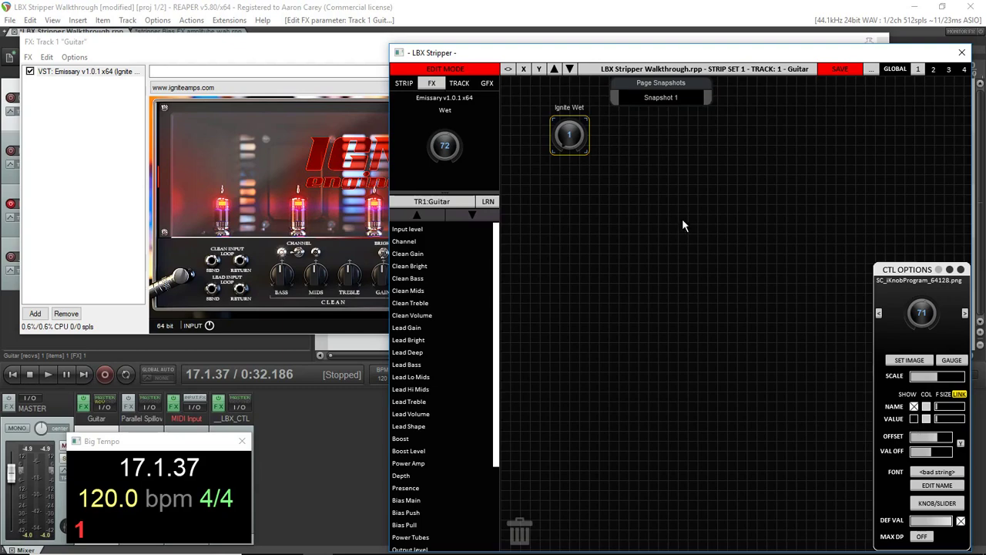
key("e")
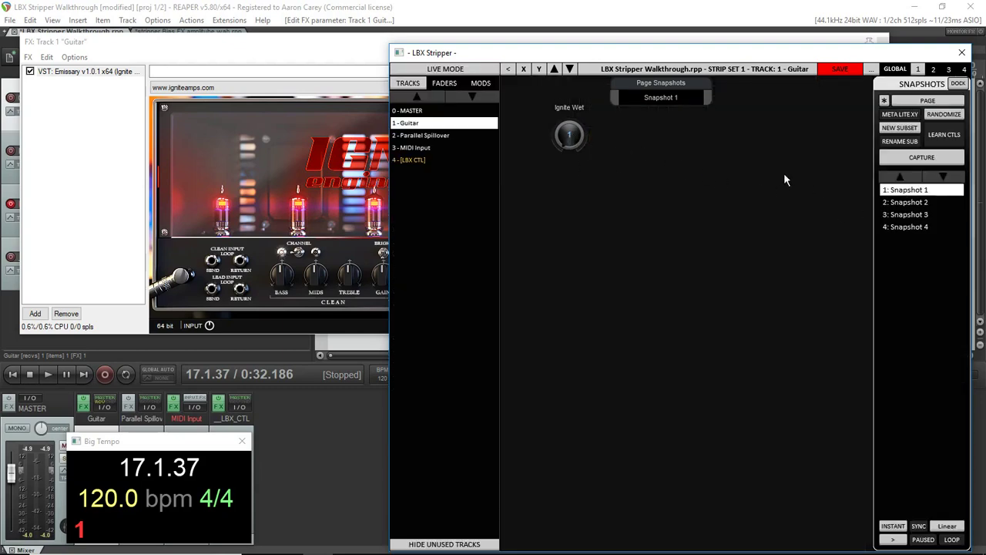
Capture (Overwrite) the current Ignite Wet settings into snapshots 1, 2 and 3
right_click(886, 189)
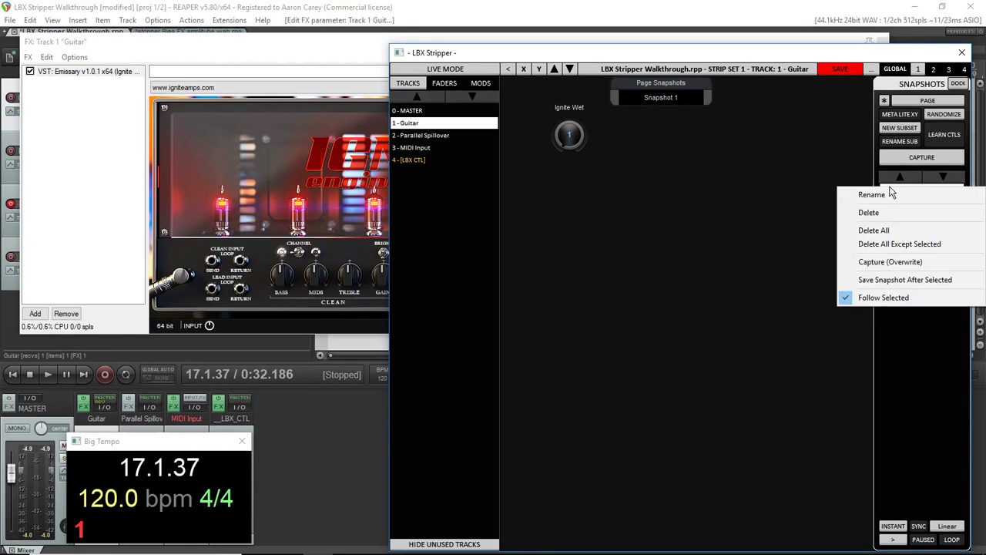
left_click(884, 264)
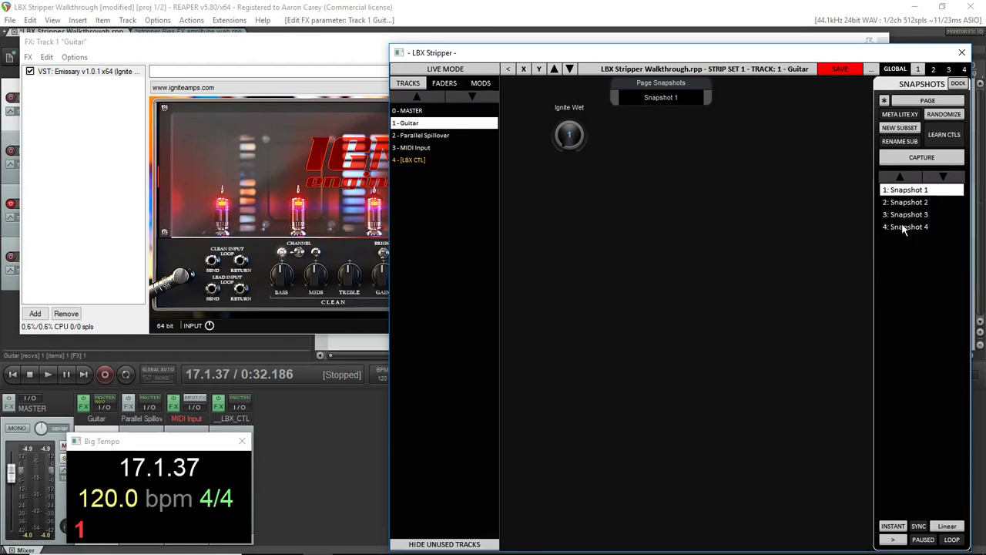
left_click(905, 202)
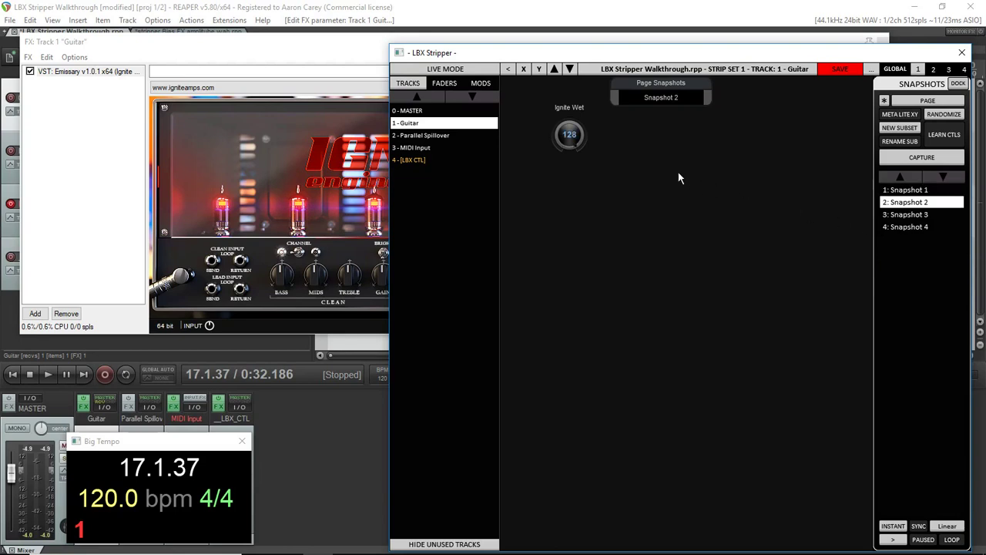
right_click(898, 211)
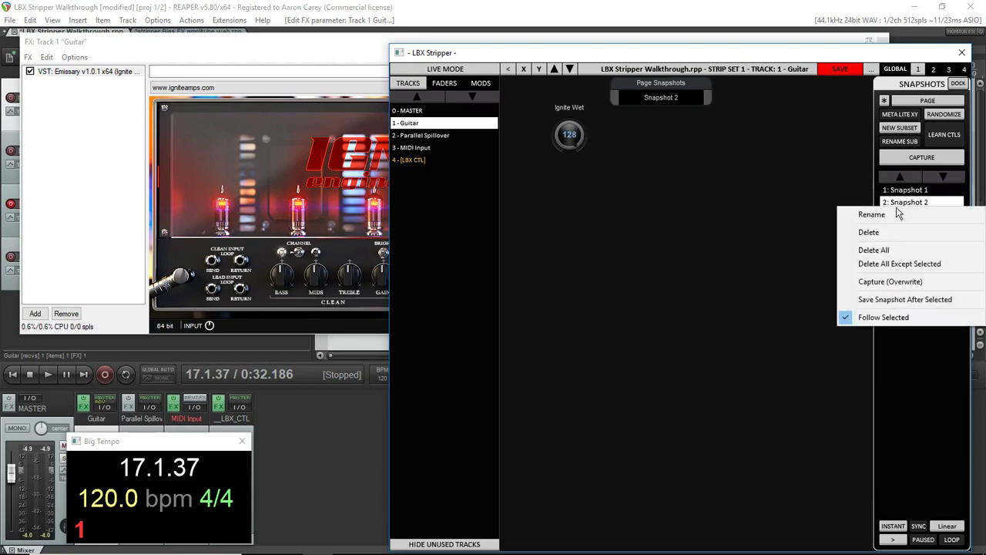
left_click(897, 282)
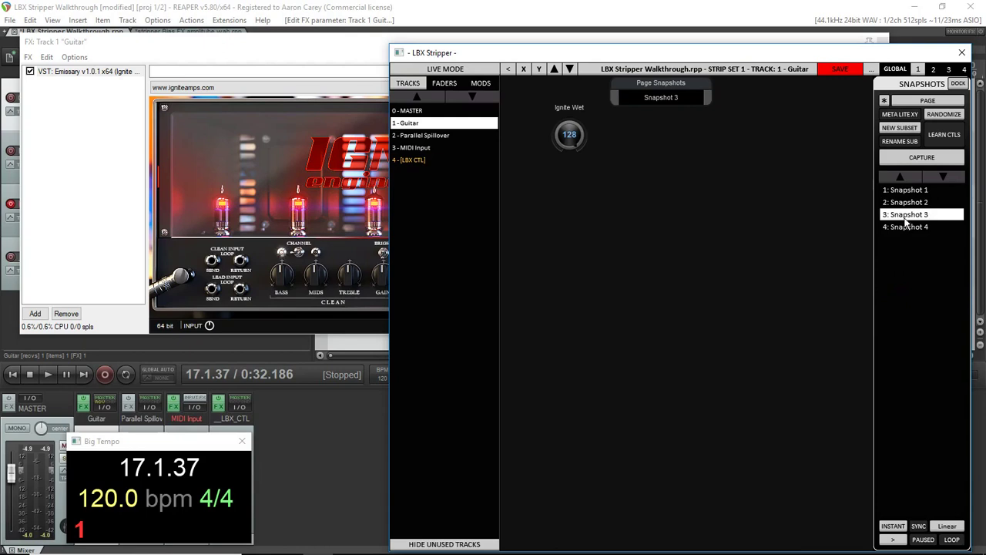
right_click(905, 221)
left_click(888, 288)
Name the last snapshot Harmony, then step down through Clean, Dist and Lead
type("rmony")
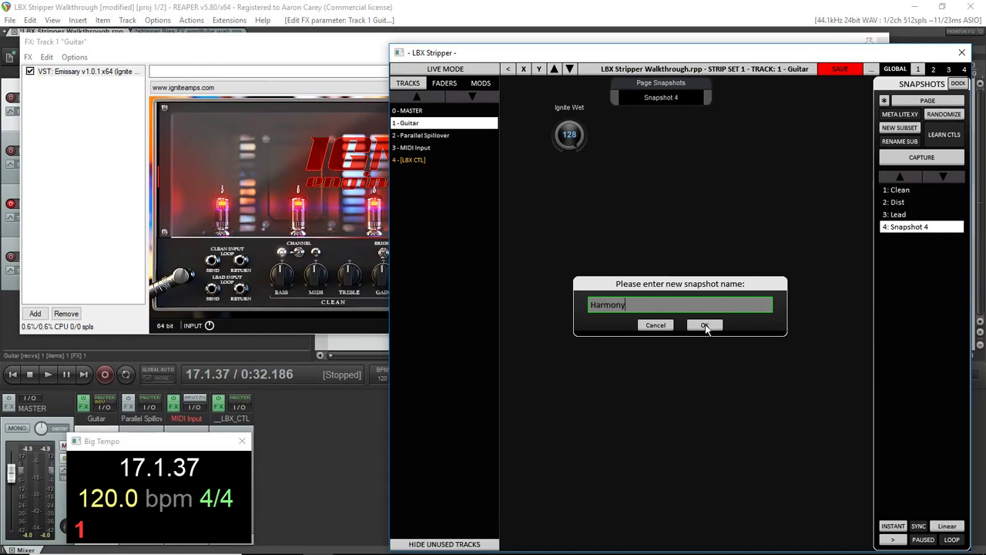
left_click(705, 324)
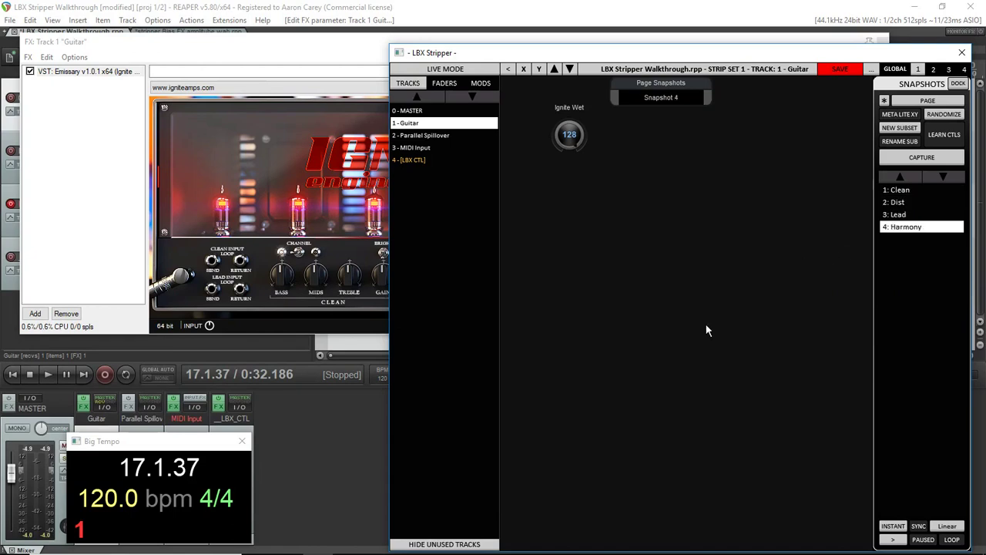
key("Down")
key("Down")
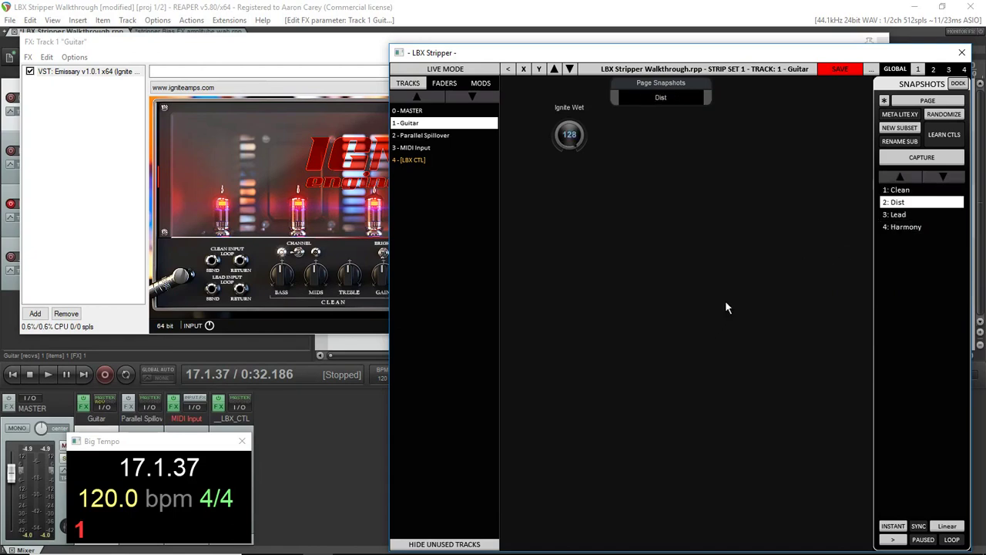
key("Down")
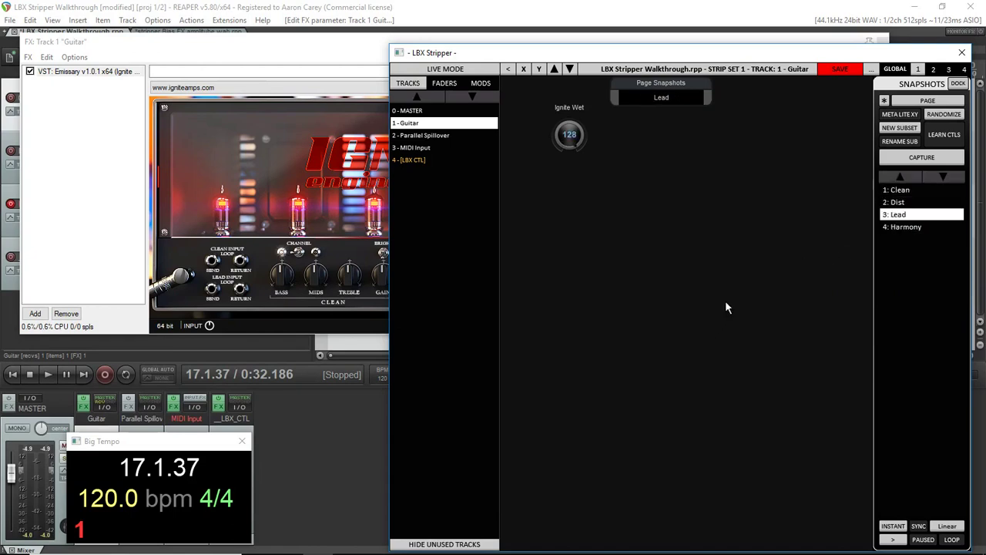
key("Down")
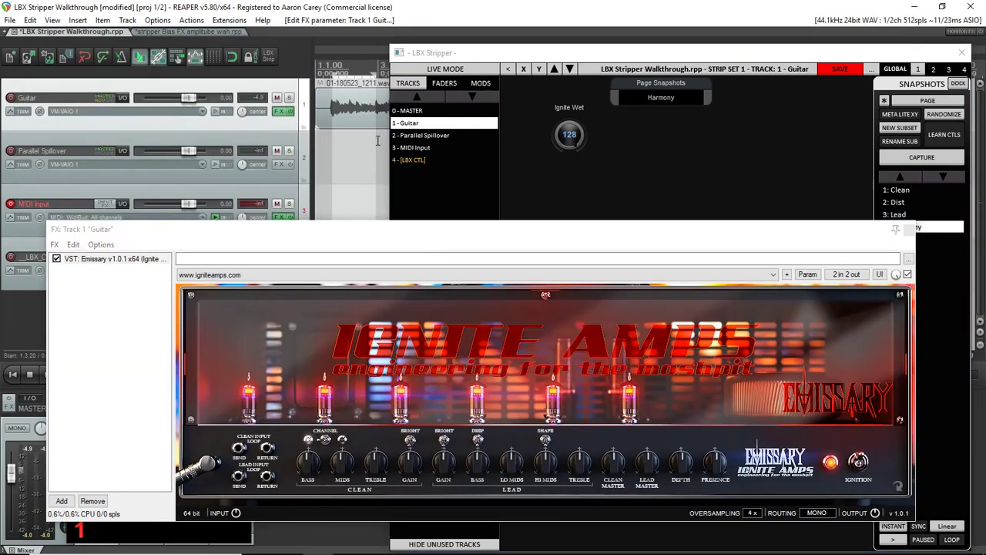
Switch the Emissary amp to its lead channel, then bring up the Guitar strip's options
left_click(377, 141)
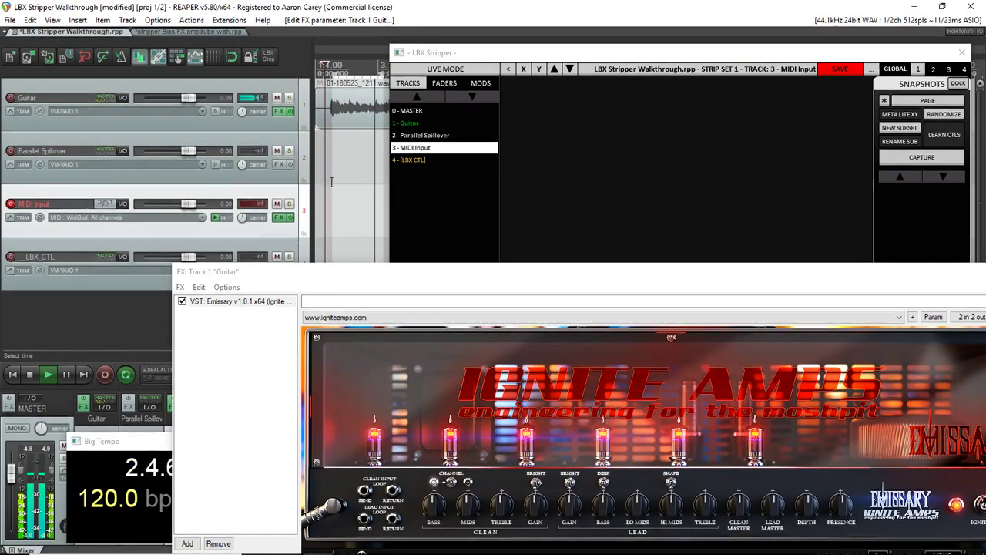
left_click_drag(431, 272, 352, 155)
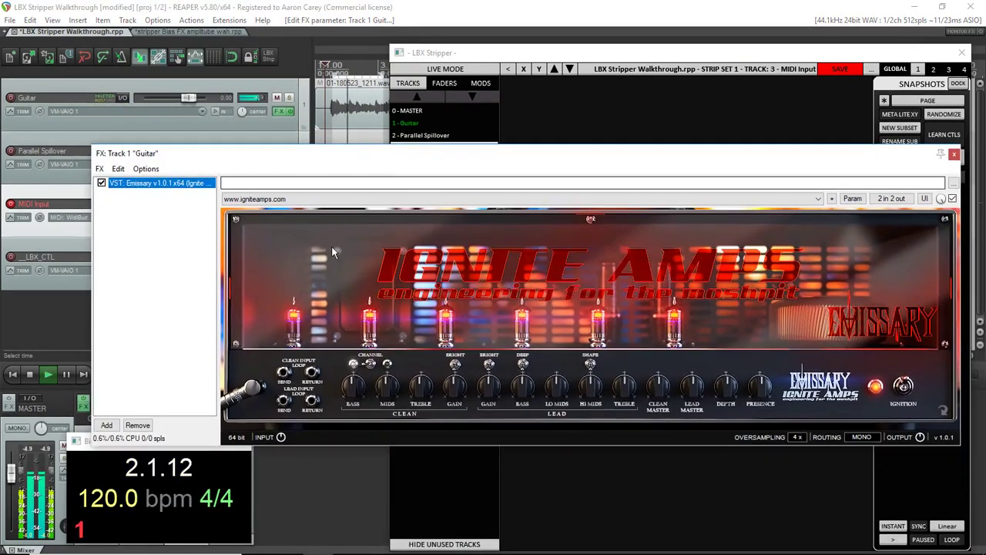
left_click(375, 367)
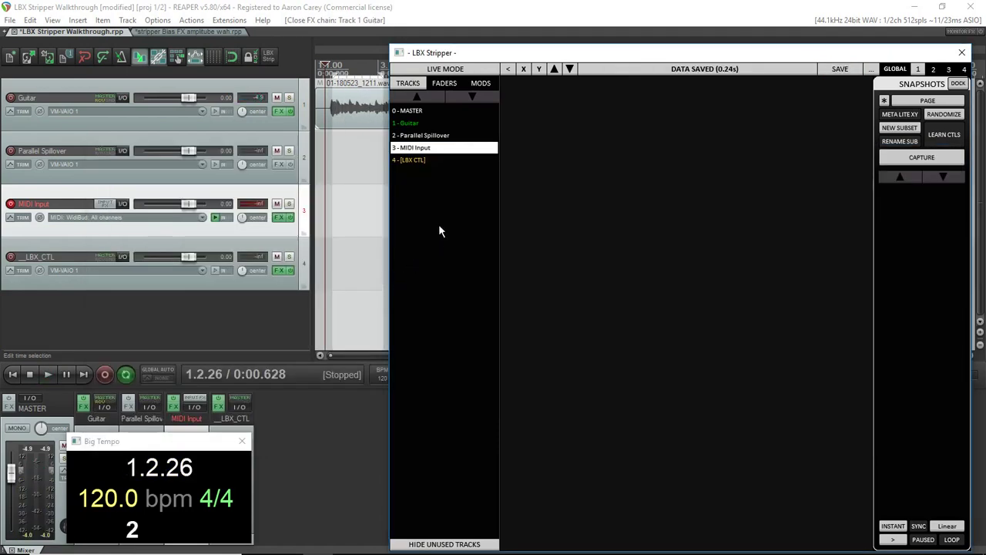
left_click(417, 123)
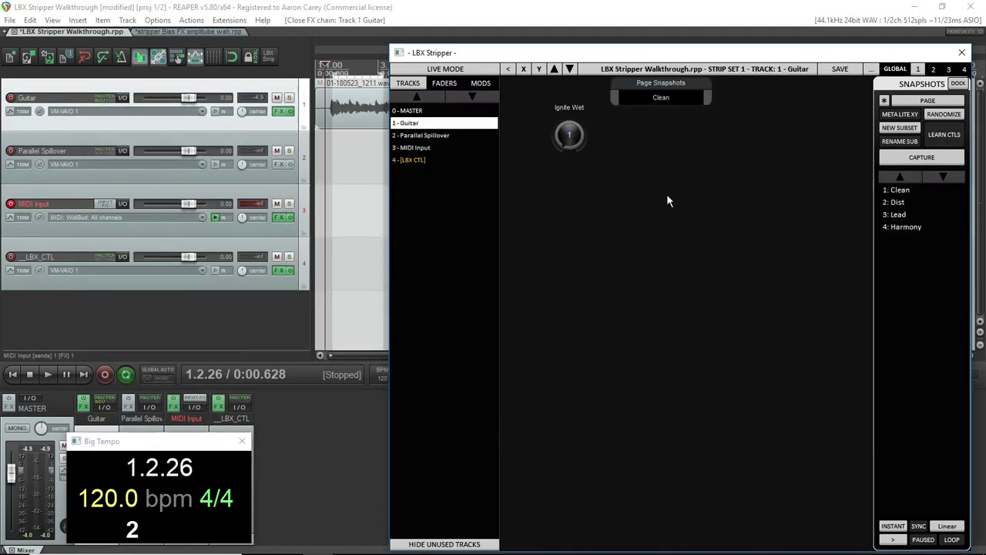
right_click(445, 128)
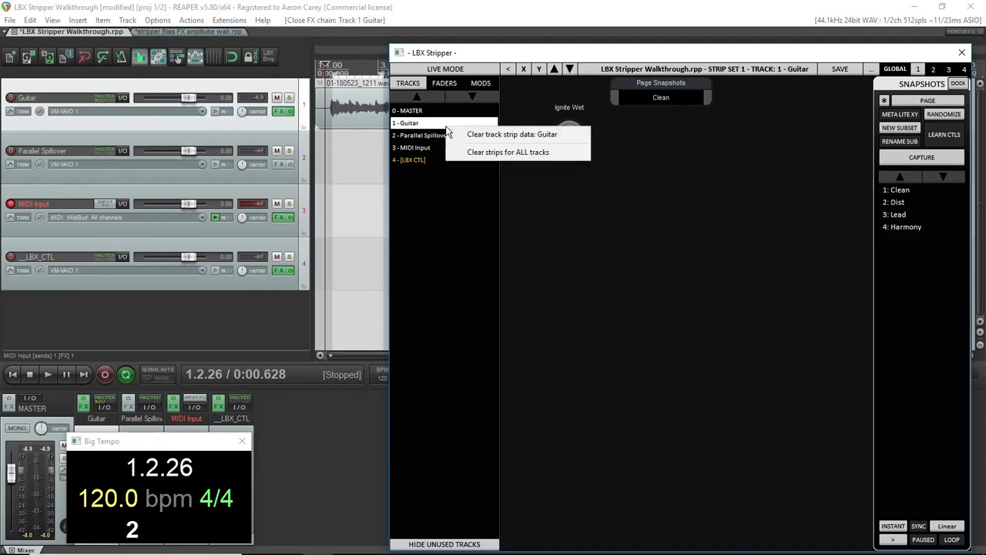
Add the NadIR plugin to the Guitar track's effects chain
left_click(739, 165)
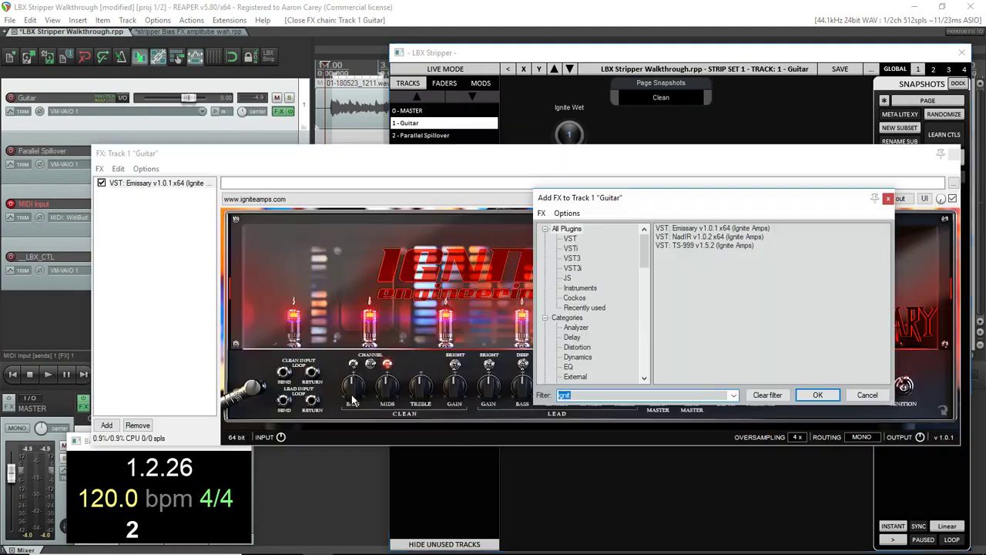
type("nadi")
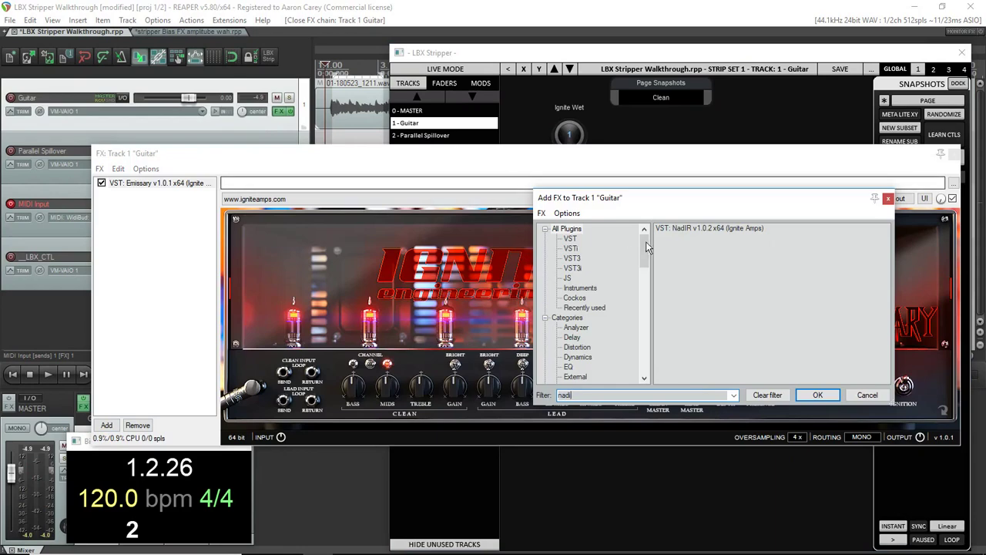
left_click(692, 228)
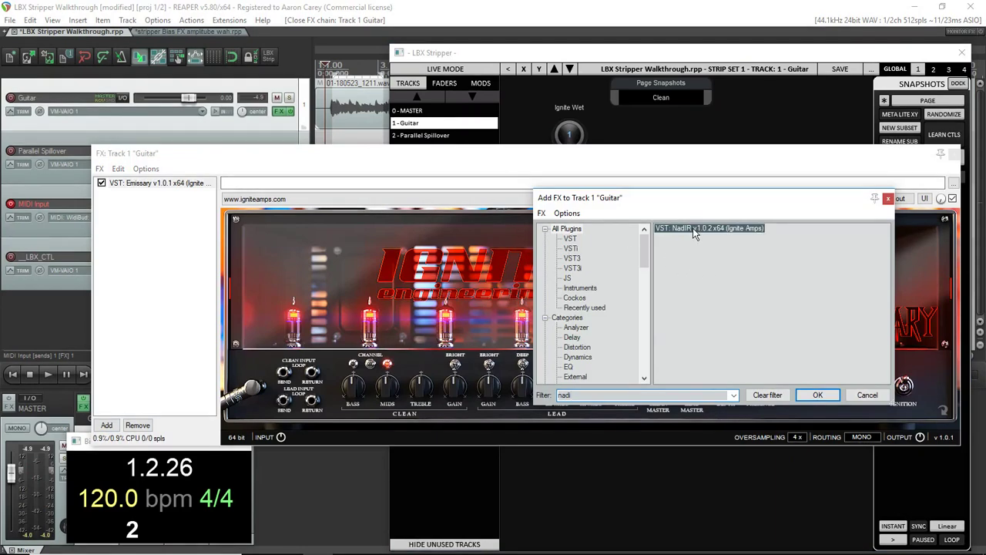
double_click(693, 230)
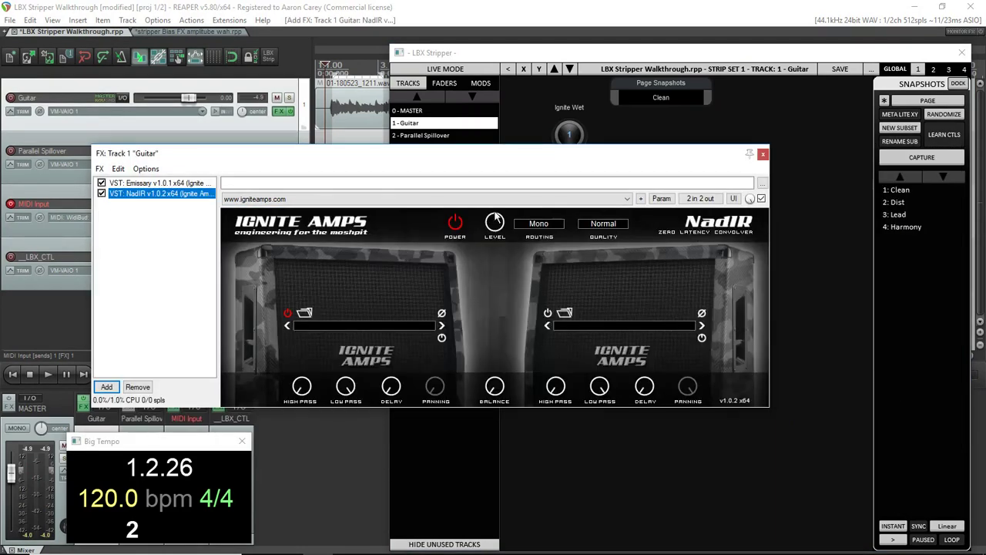
Load LAR.wav from Dropbox > behringer fcb 1010 tests windows live > April 4 2018 into NadIR's left slot
left_click(305, 313)
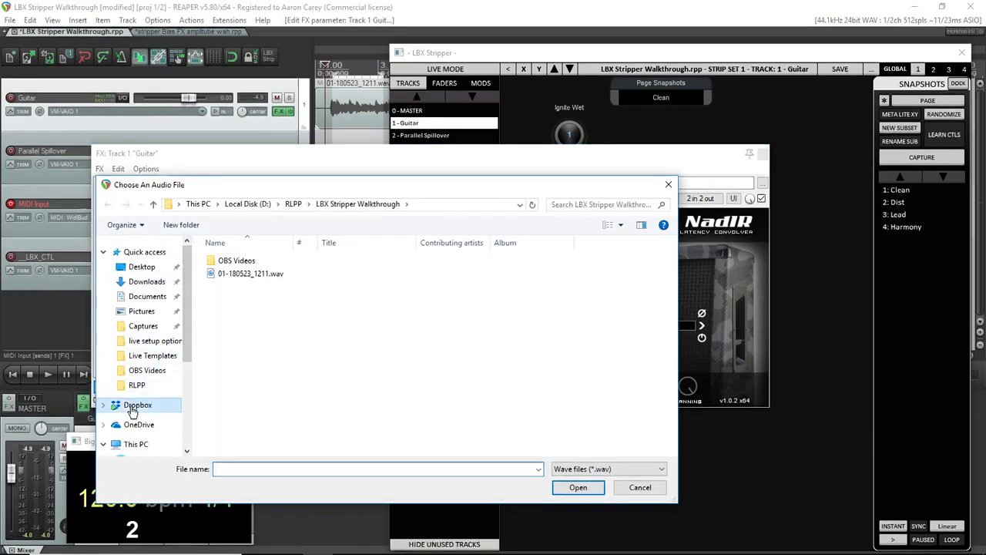
left_click(132, 407)
double_click(262, 292)
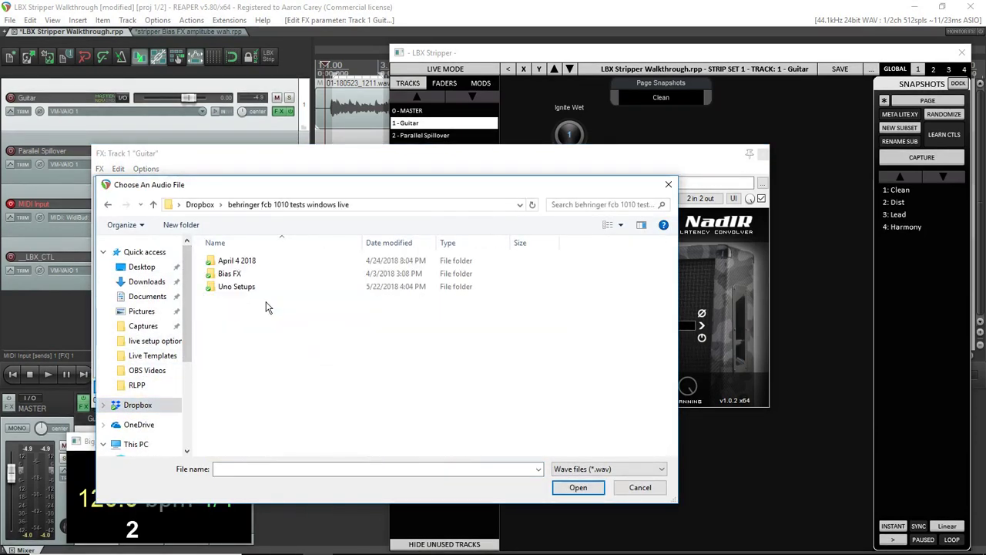
double_click(227, 261)
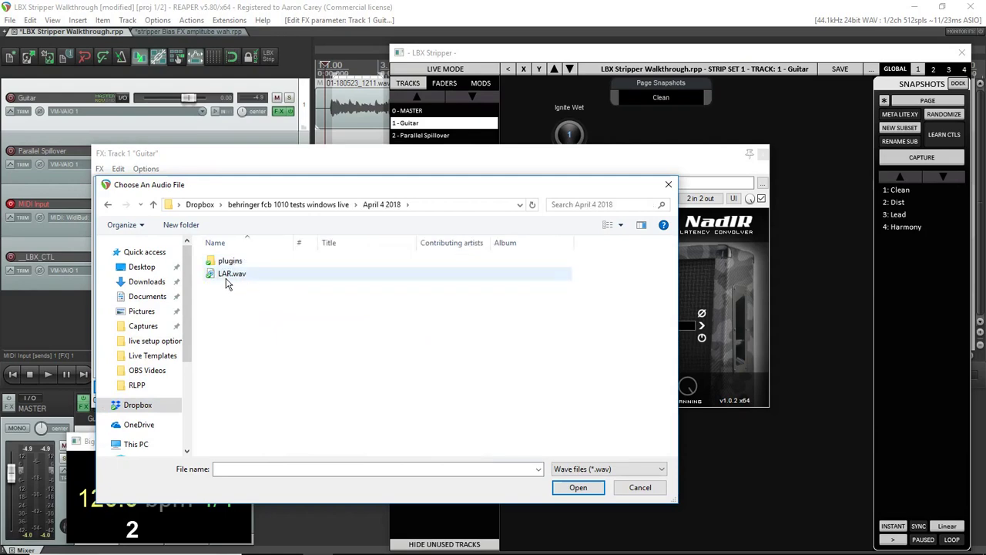
double_click(232, 274)
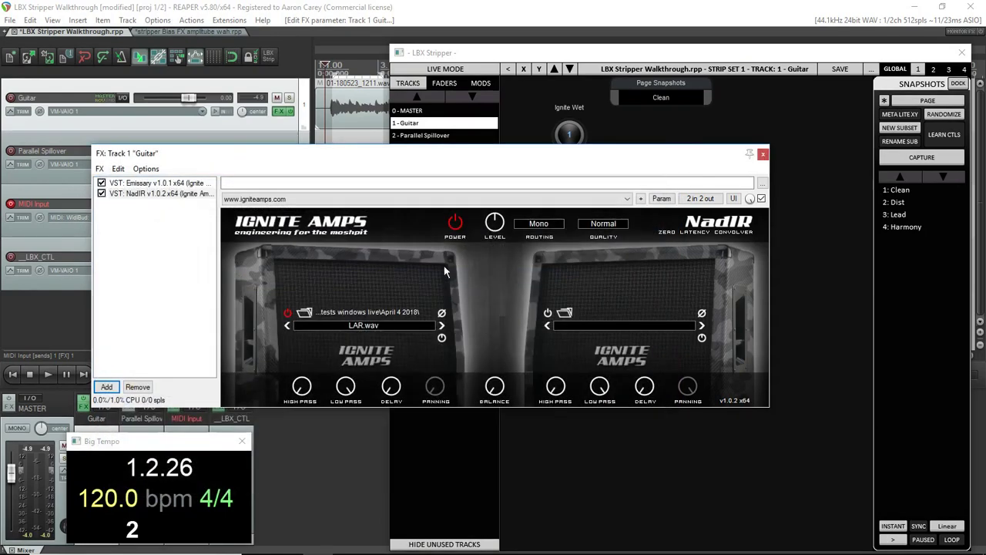
Bring back the Guitar strip's effect controls and switch the stripper to live mode
left_click(763, 154)
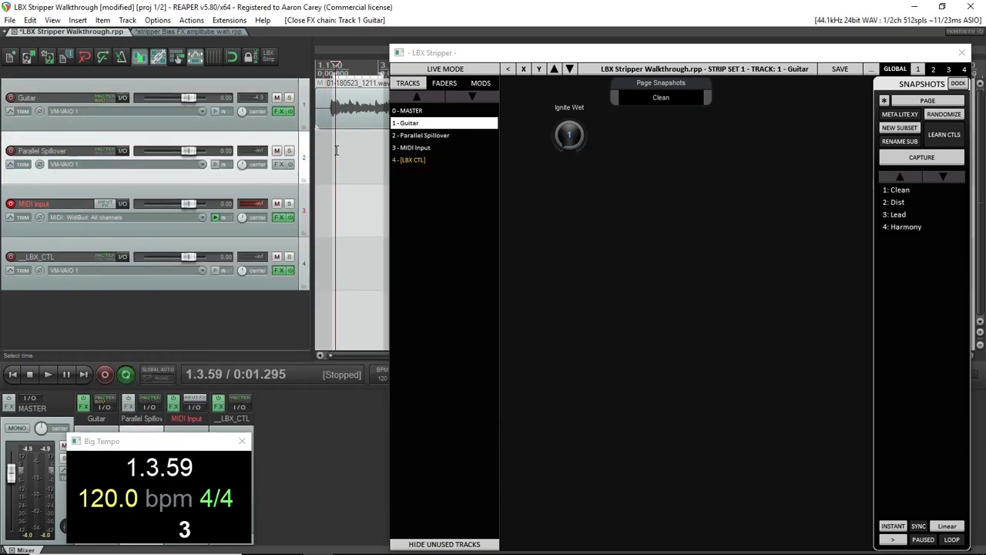
left_click(342, 155)
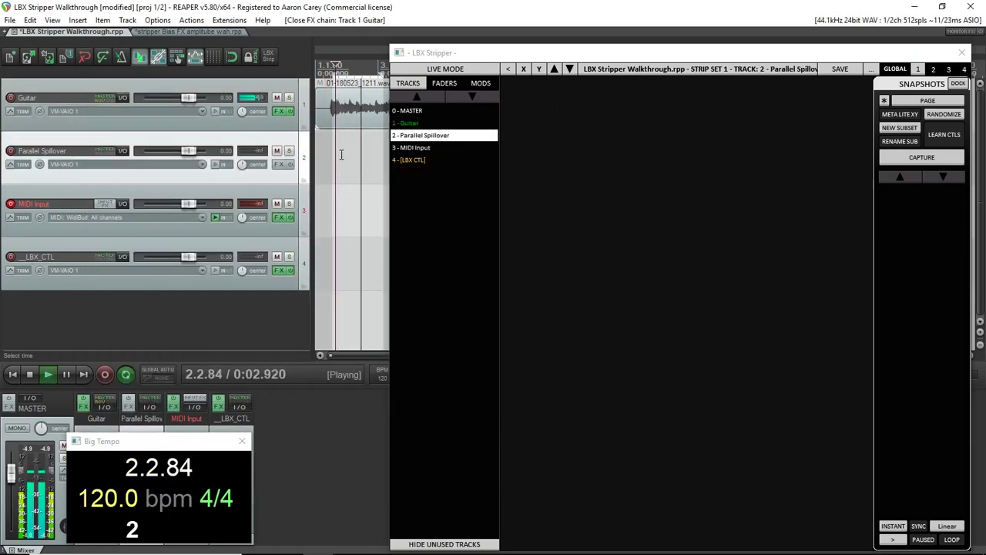
left_click(413, 112)
left_click(408, 122)
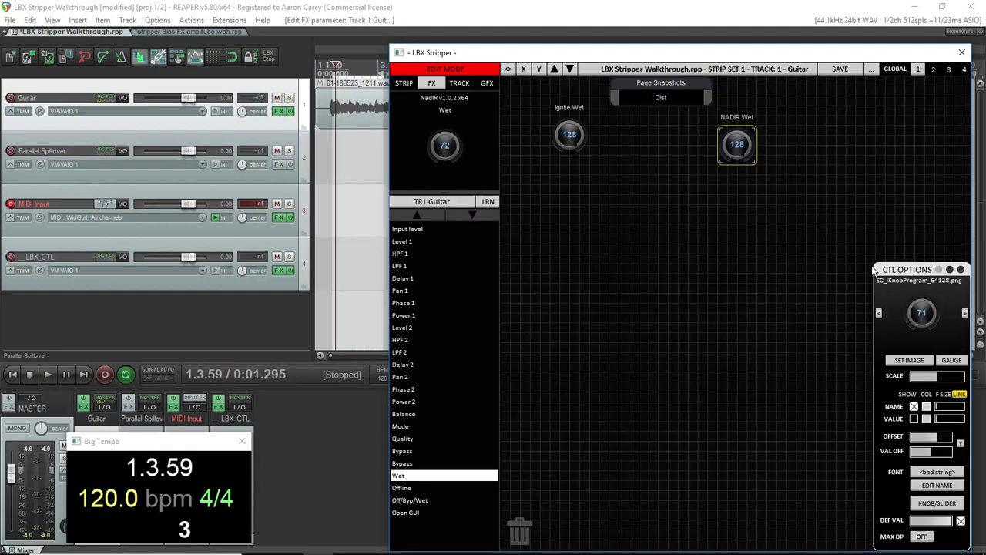
left_click(432, 83)
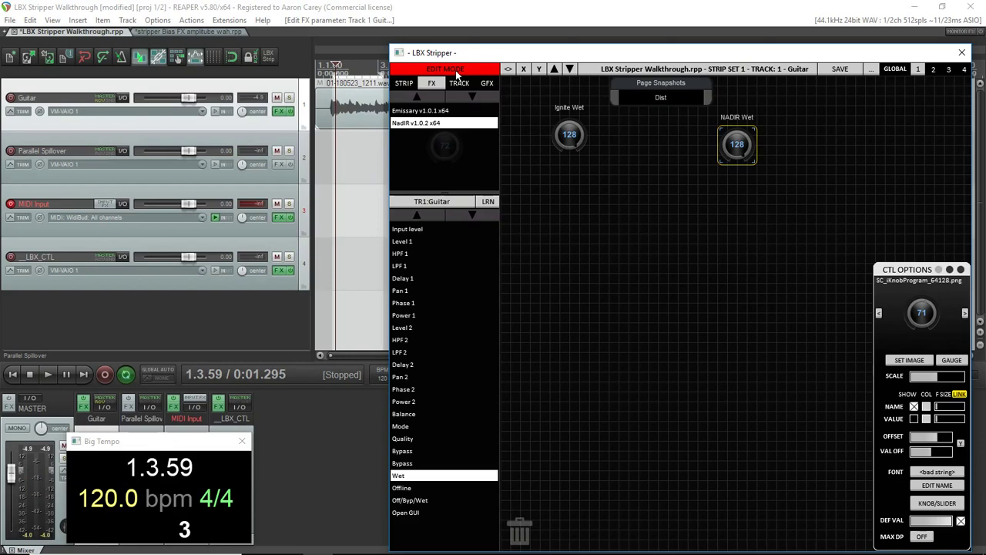
left_click(457, 71)
Recall the Clean snapshot and turn NADIR Wet down to 82
left_click(900, 191)
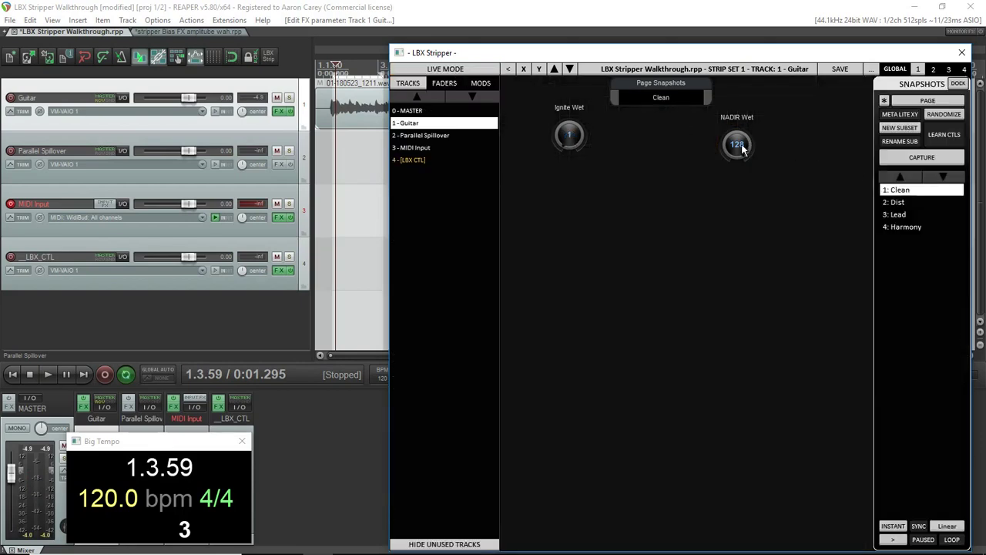
left_click_drag(742, 150, 742, 253)
right_click(899, 198)
Capture (Overwrite) the Dist, Lead and Harmony snapshots, then start playback to test
left_click(737, 148)
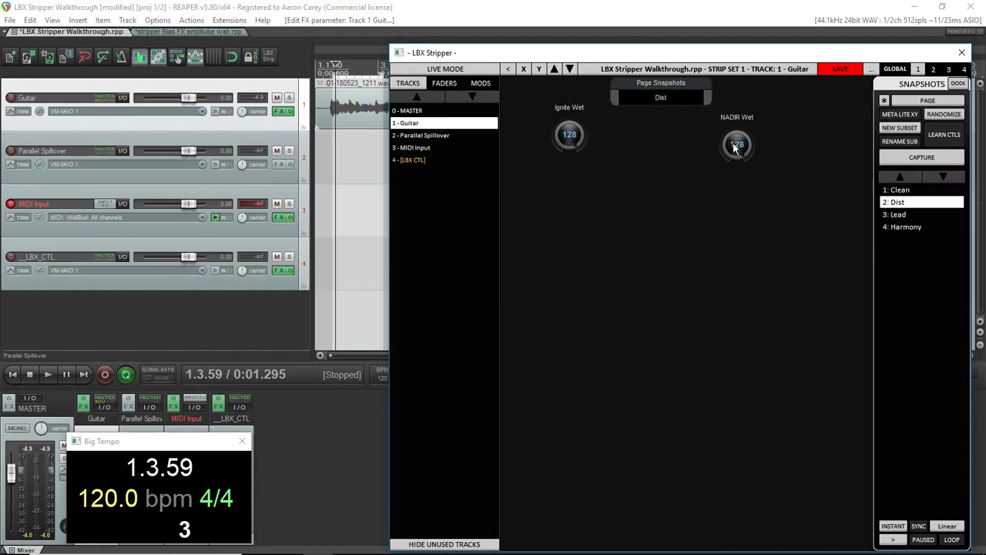
right_click(891, 204)
left_click(883, 277)
left_click(896, 216)
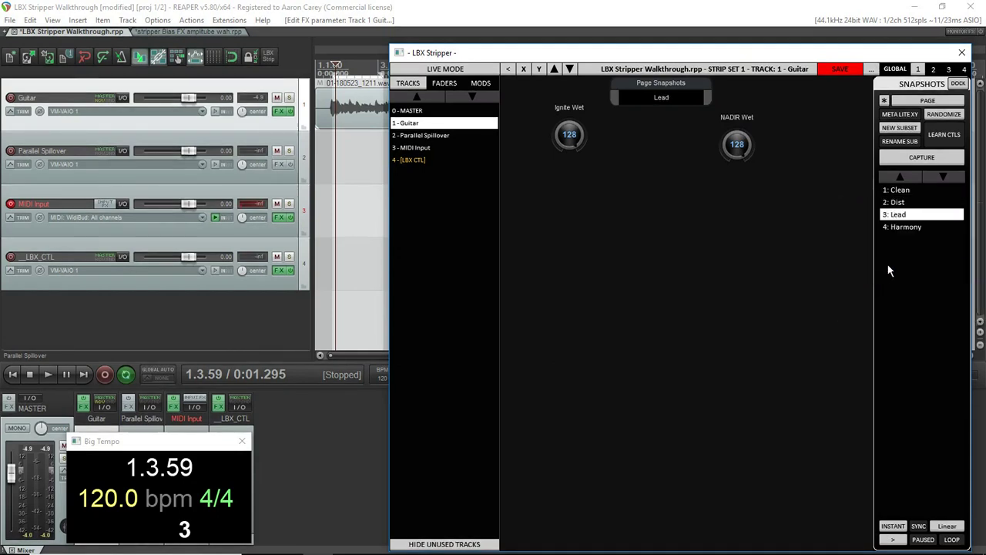
right_click(898, 217)
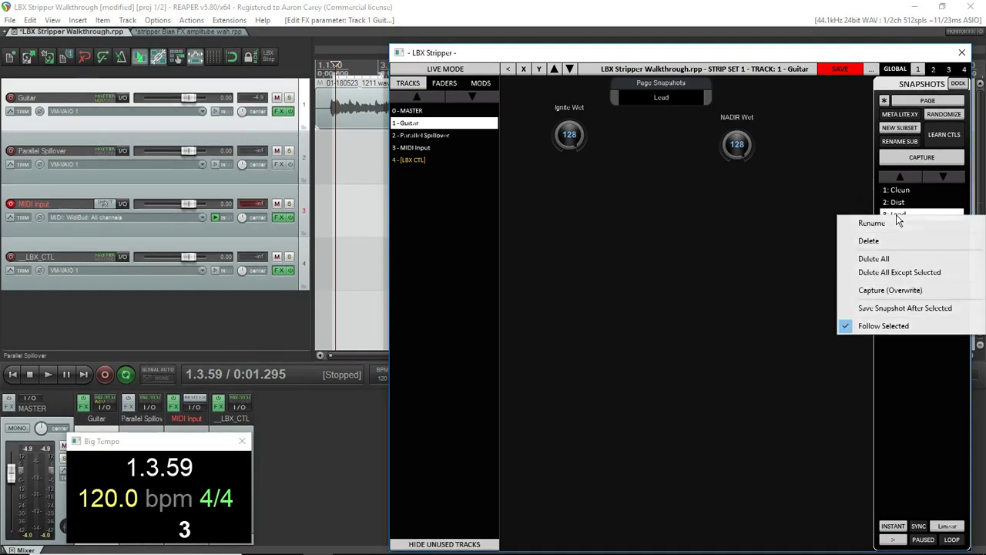
left_click(889, 290)
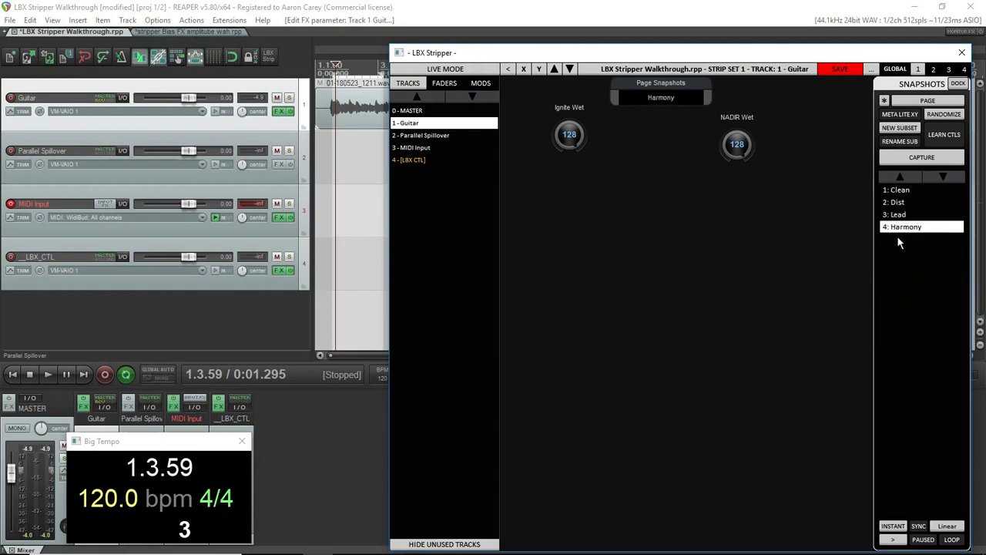
right_click(895, 232)
left_click(891, 303)
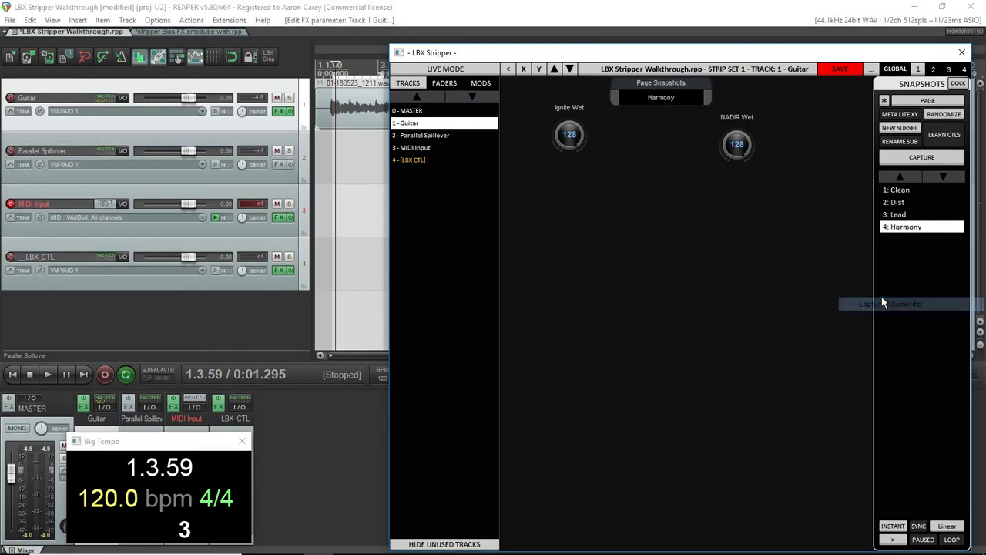
left_click(48, 373)
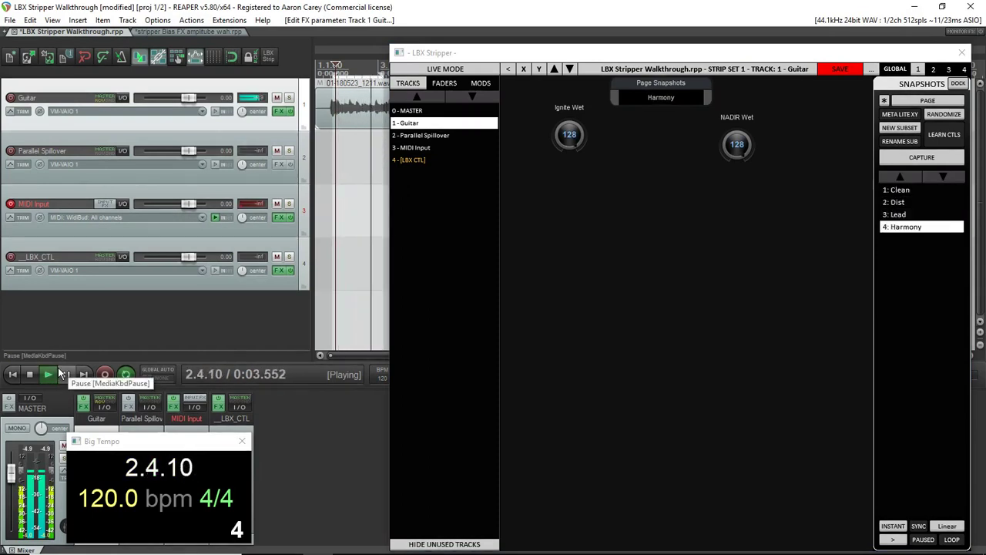
Add ReaDelay to Parallel Spillover and pull its Dry level down to -inf
key("space")
left_click(128, 402)
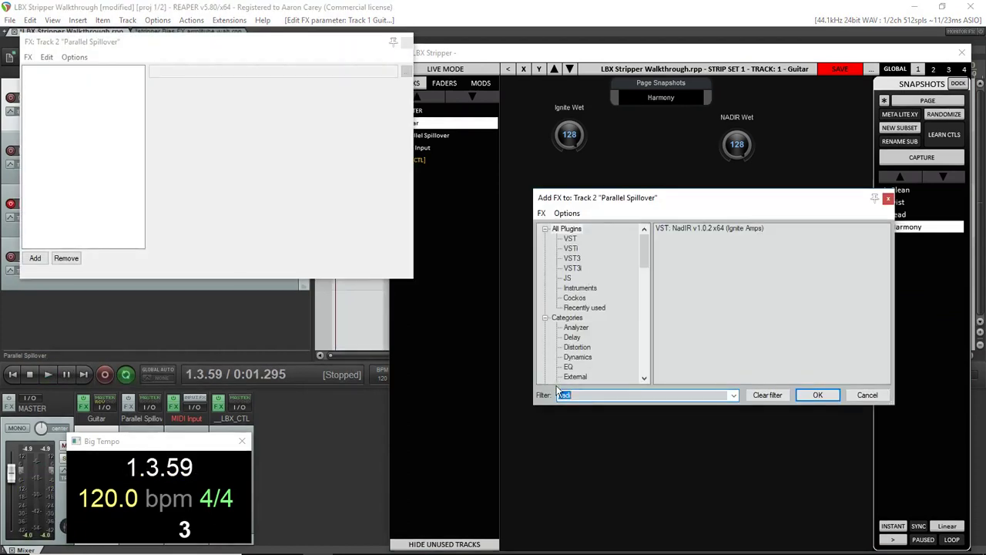
type("reade")
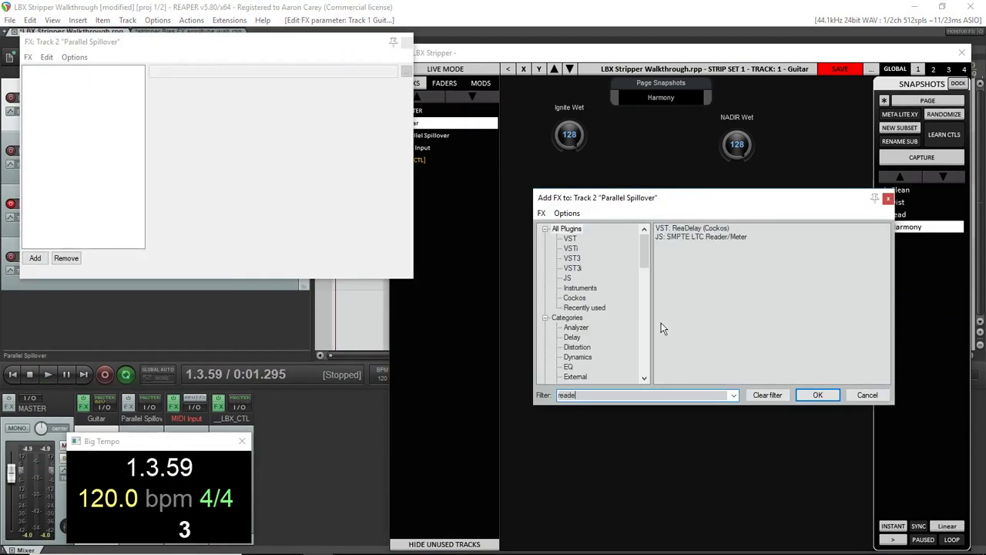
double_click(674, 228)
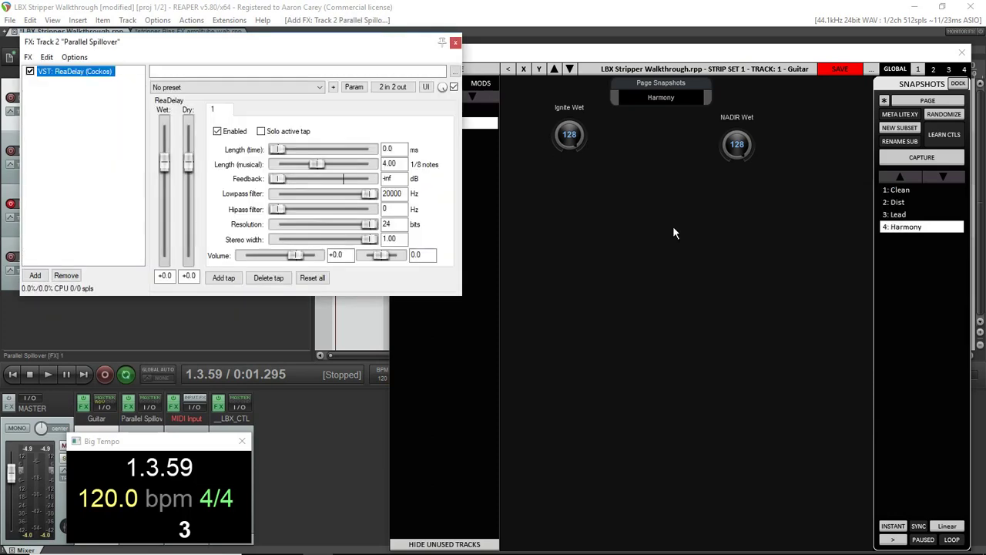
left_click_drag(189, 160, 200, 271)
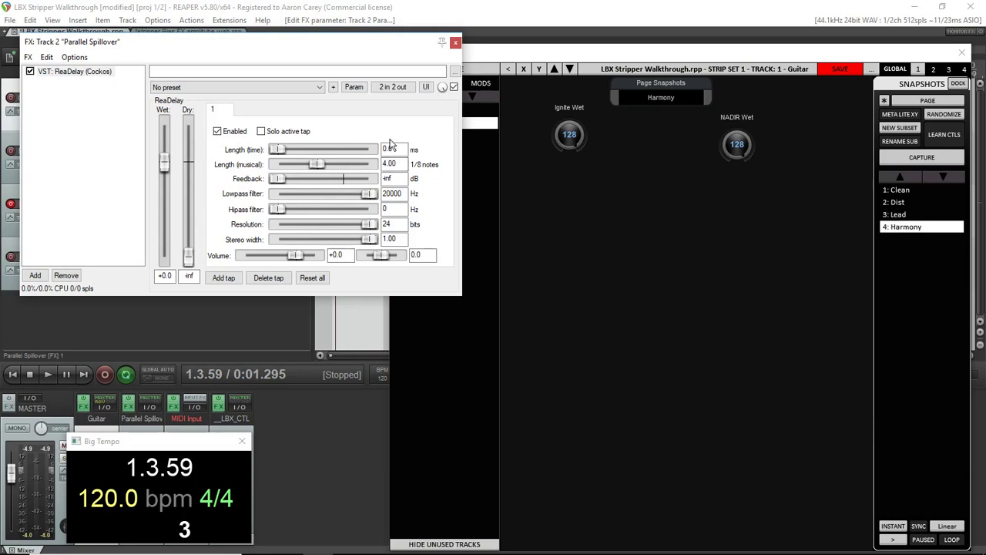
left_click(456, 43)
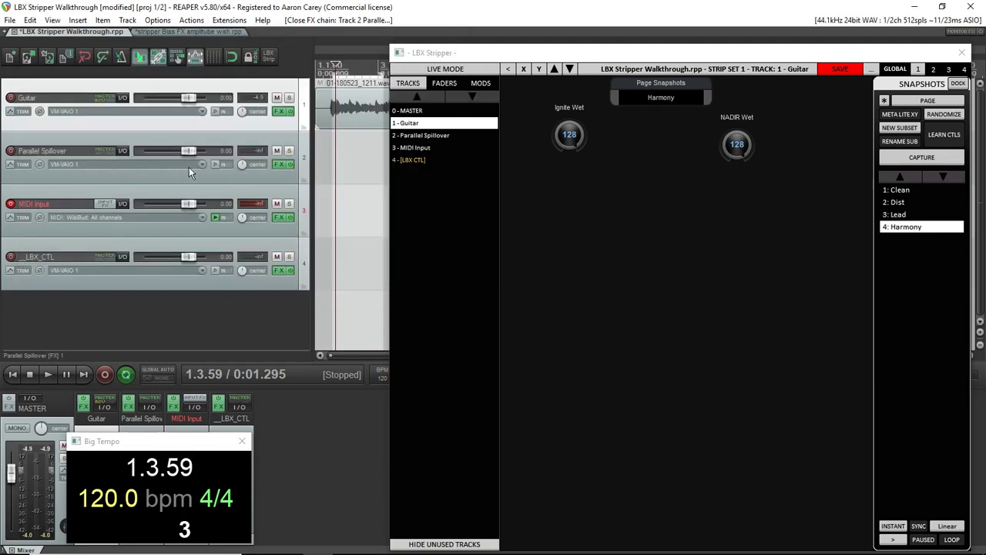
Add a send from the Guitar track to 2: Parallel Spillover
left_click(122, 98)
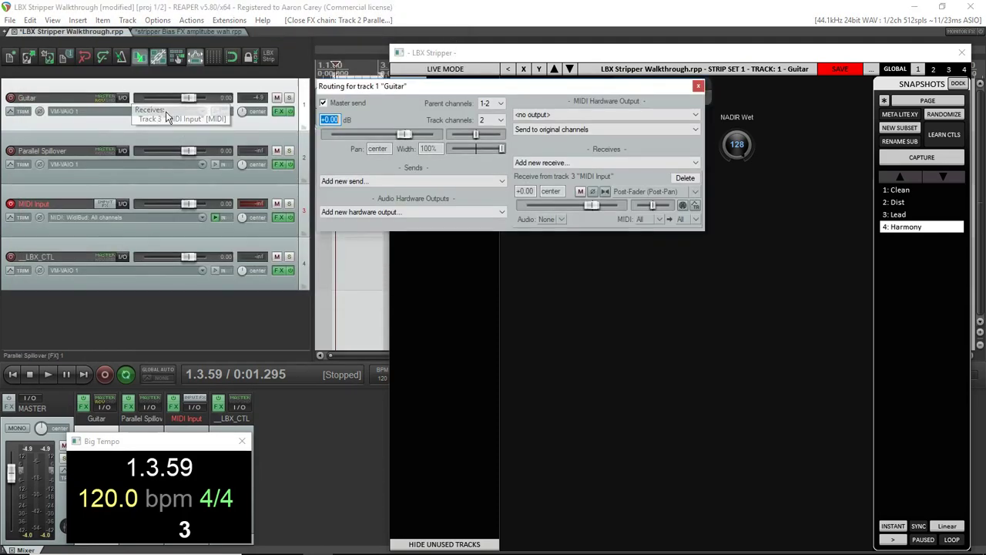
left_click(433, 183)
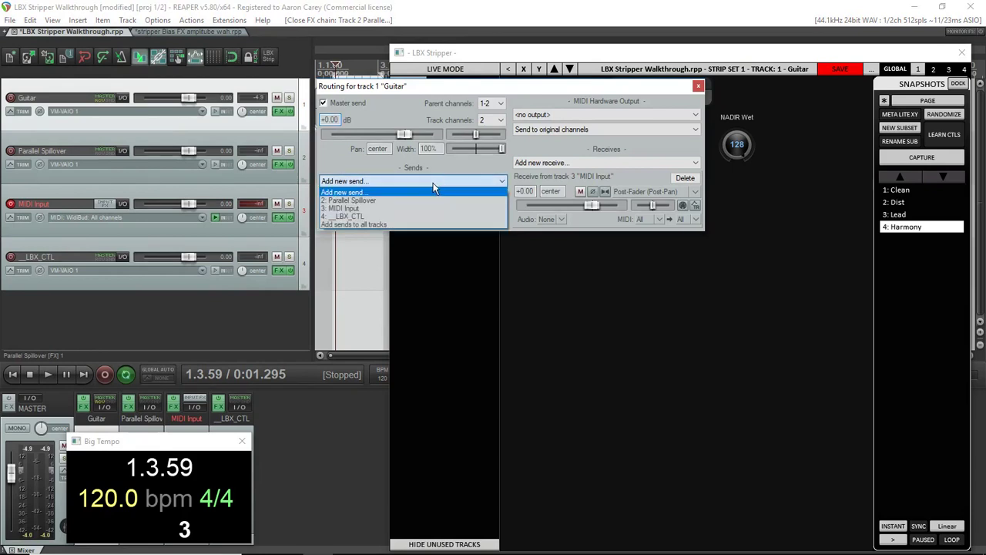
left_click(370, 198)
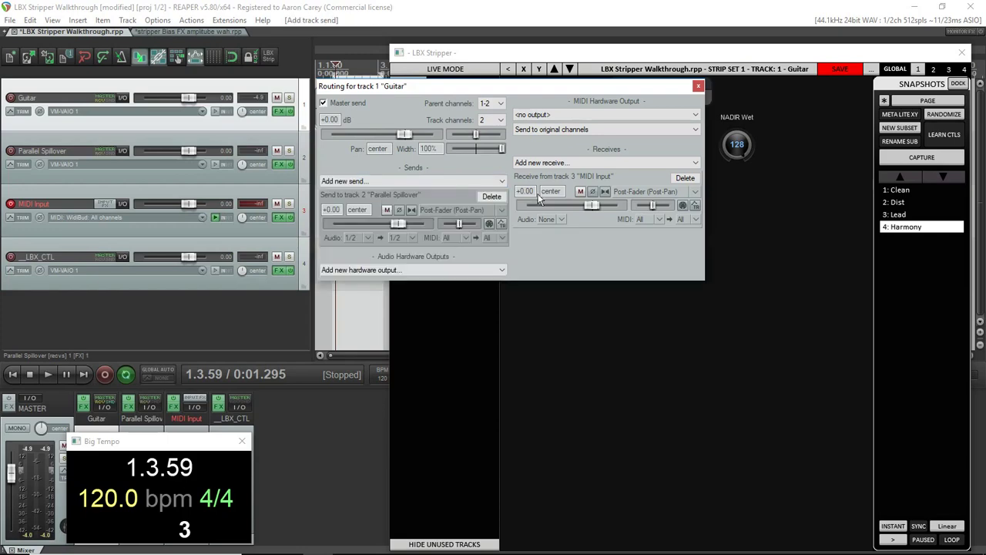
left_click(698, 87)
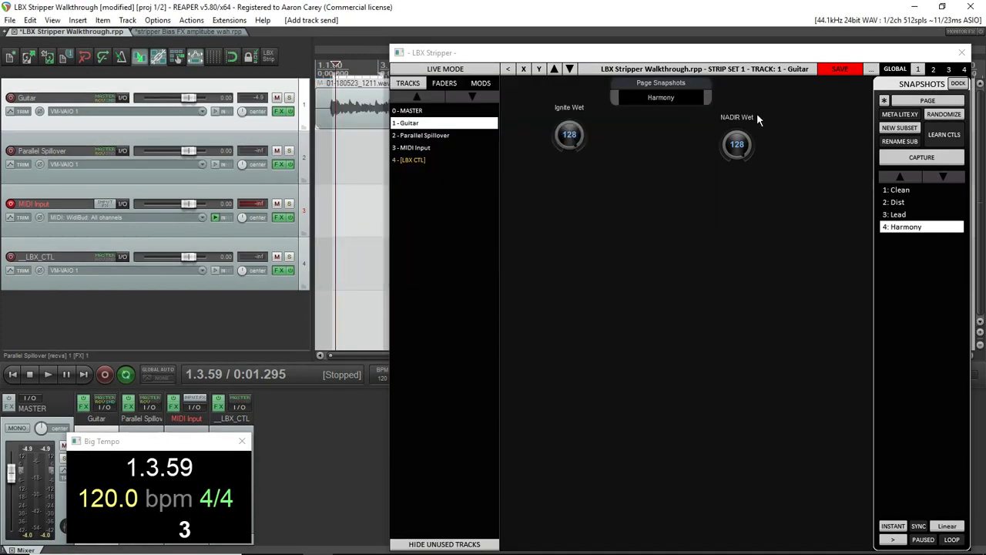
Place a Send Volume Parallel Spillover knob beside NADIR Wet on the Guitar strip
left_click(453, 71)
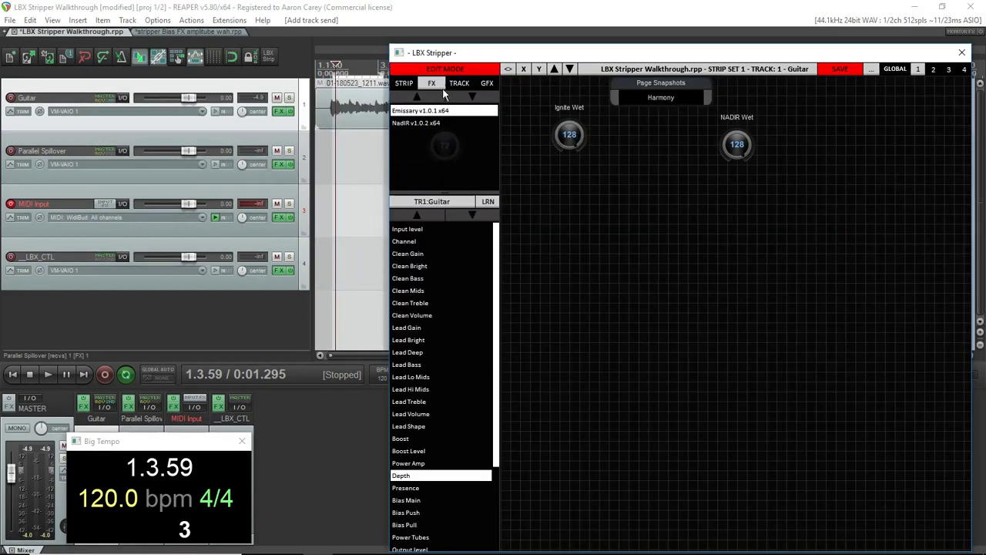
left_click(461, 83)
left_click(409, 124)
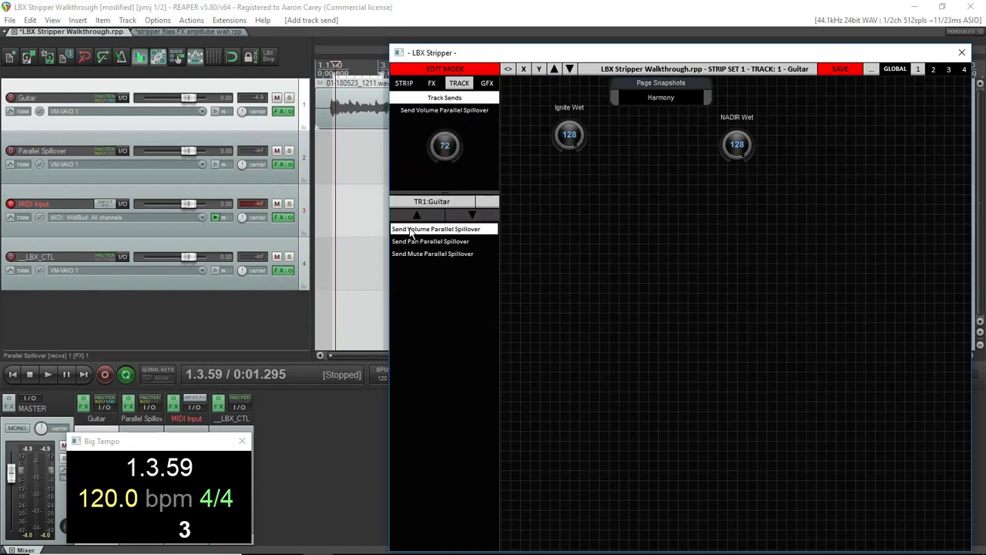
left_click_drag(410, 234, 802, 150)
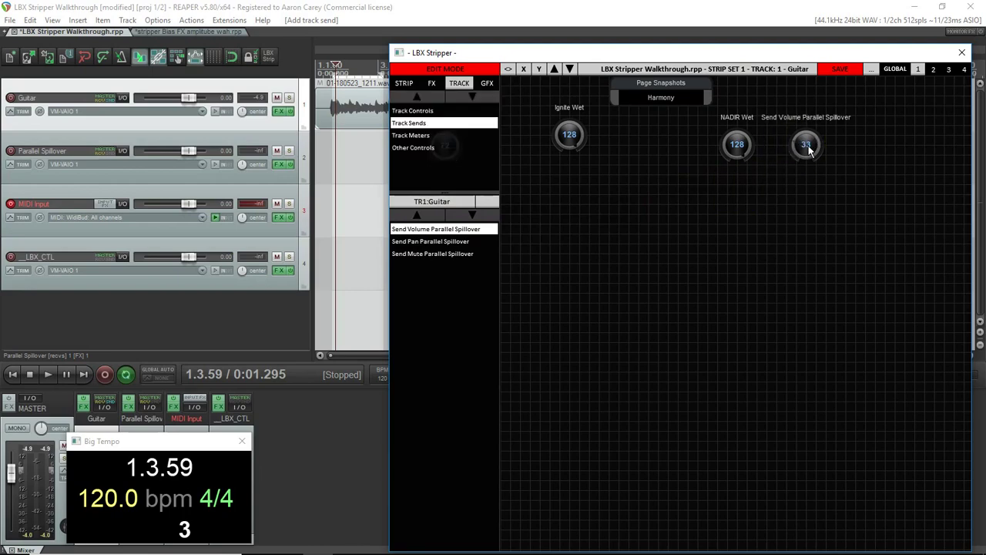
Rename the send knob 'Spillover Send' and return the stripper to live mode
left_click(809, 147)
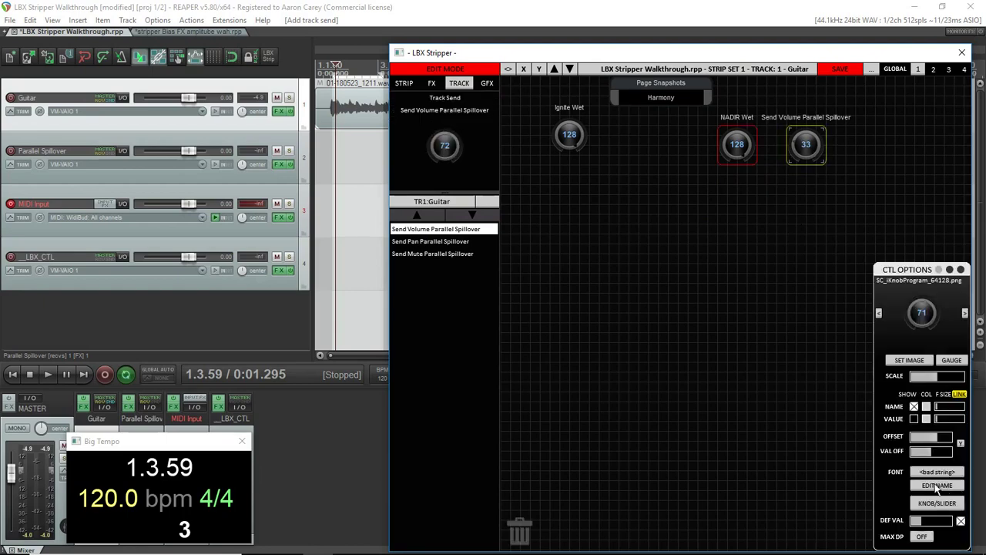
left_click(937, 486)
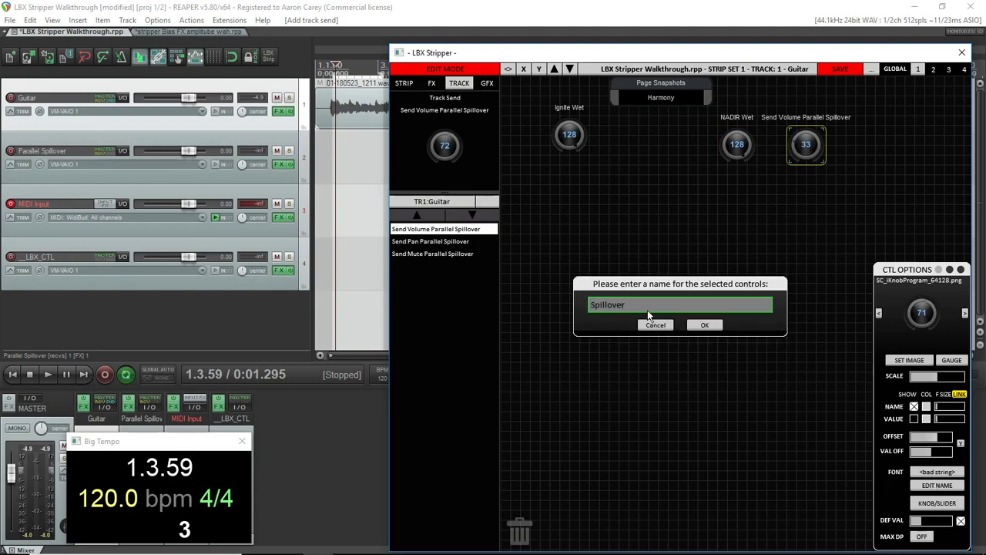
type("Spillover Send")
left_click(704, 325)
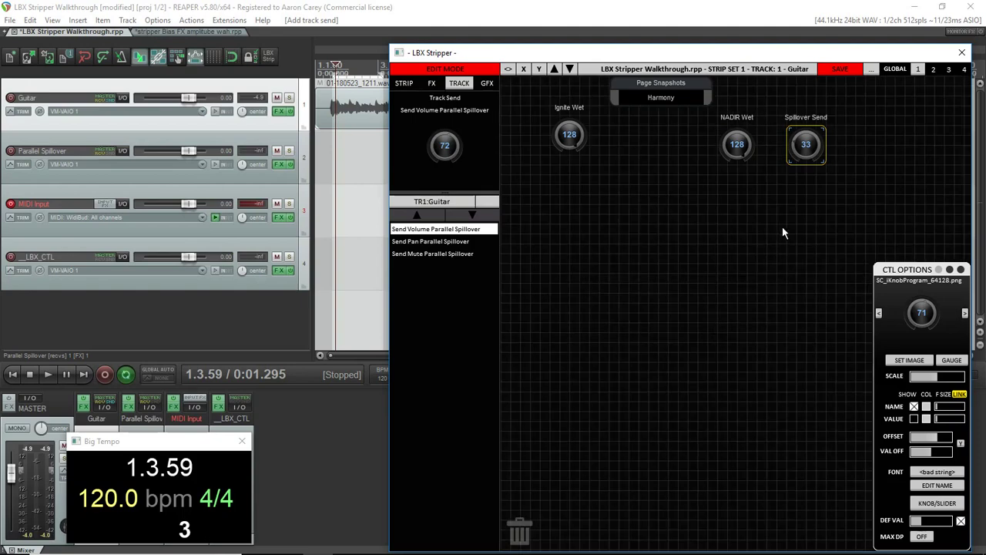
key("e")
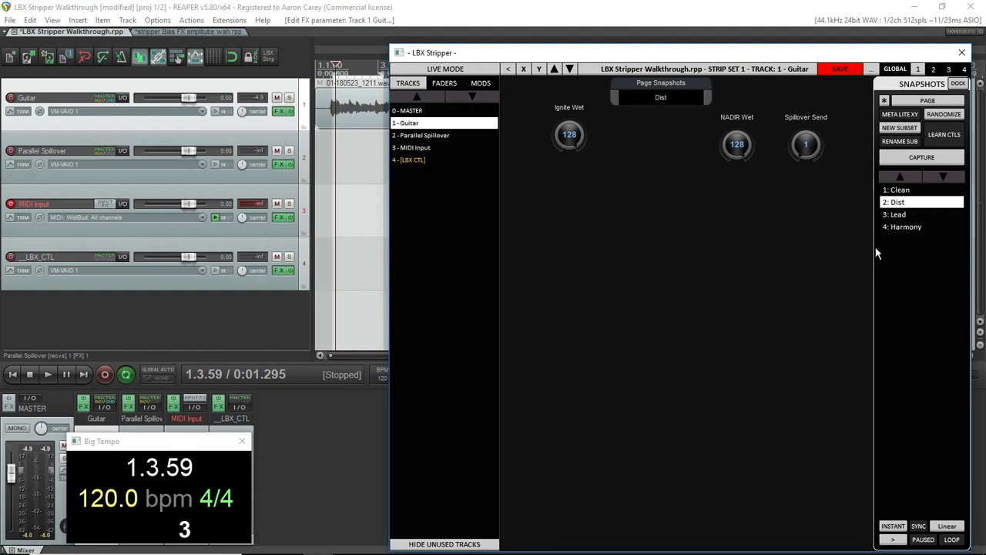
Recall Lead, adjust the Guitar-to-Spillover send level, and play back a selected range
key("Down")
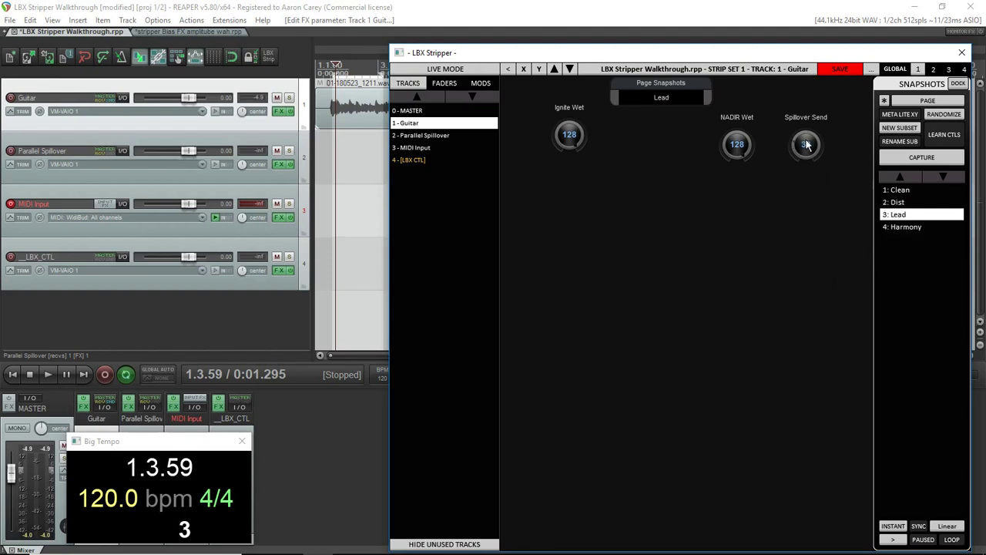
left_click(123, 100)
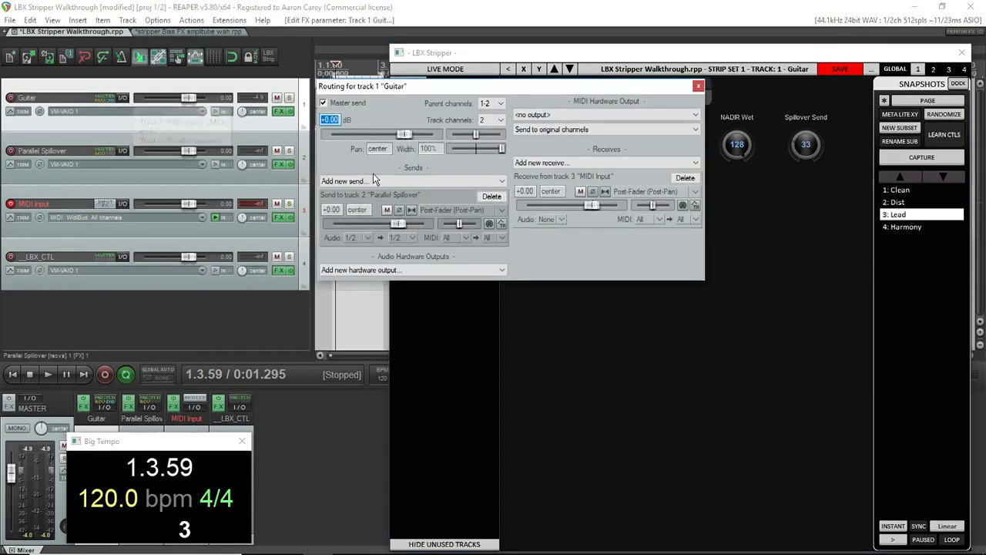
left_click_drag(397, 225, 389, 222)
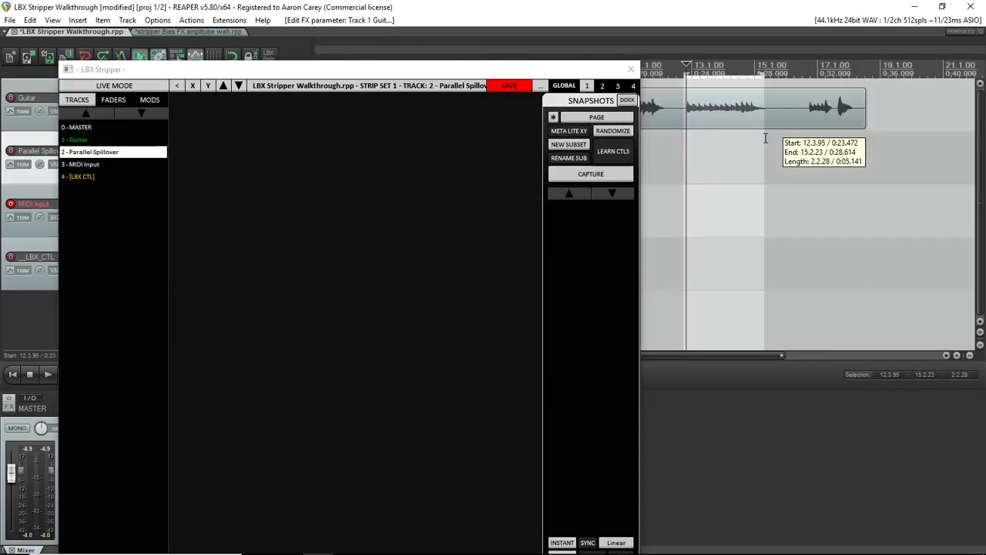
left_click_drag(765, 138, 765, 138)
key("space")
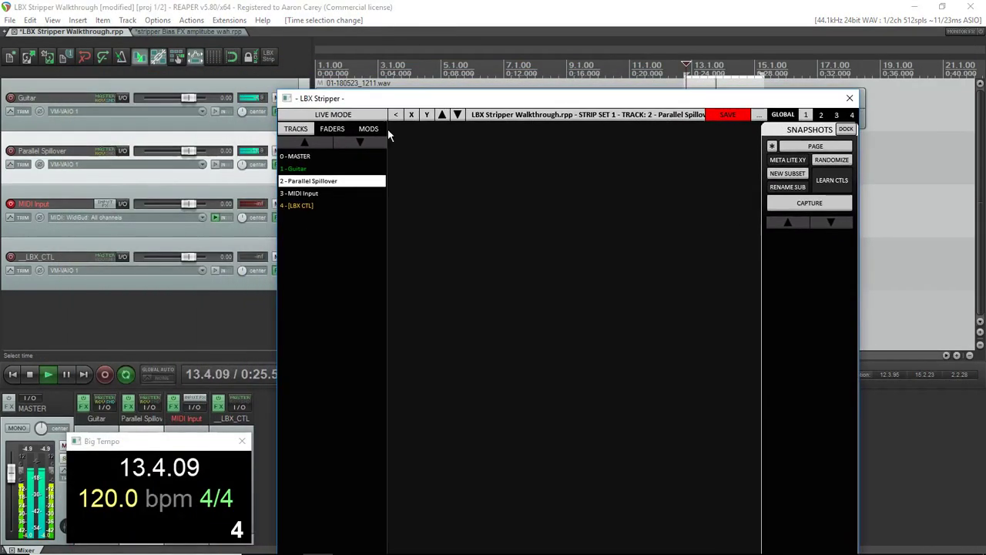
left_click(300, 169)
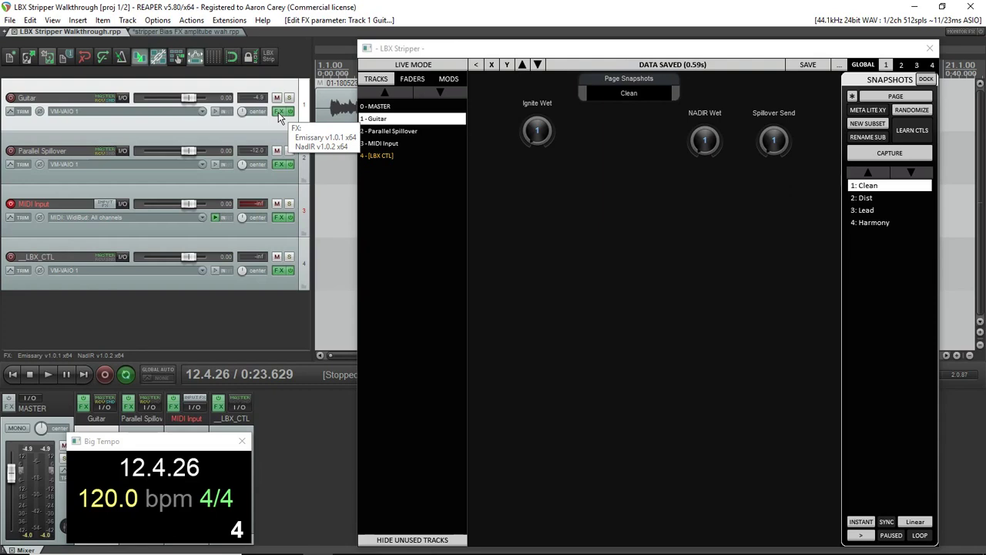
Add Pitchproof via a 'pitch' search and move it above NadIR in the Guitar chain
left_click(280, 112)
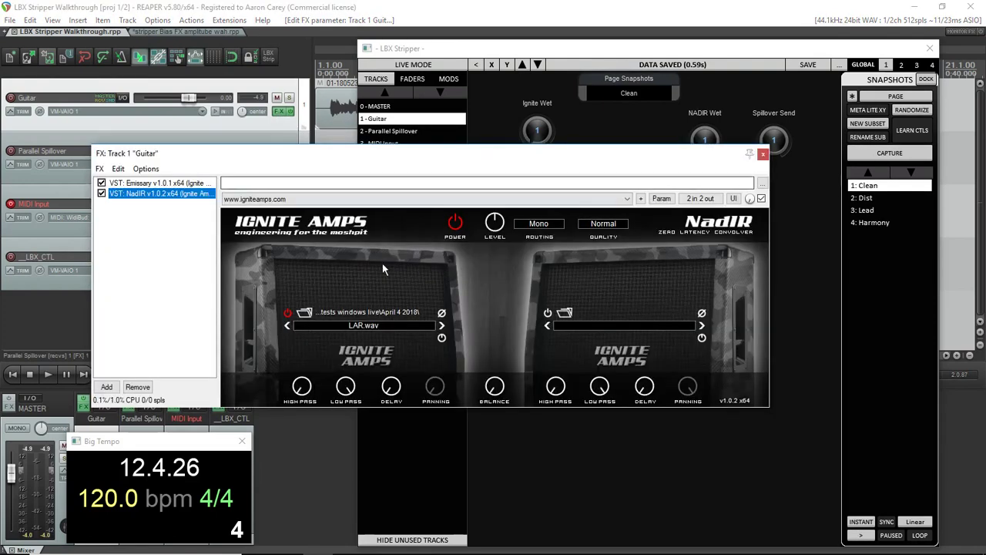
left_click(107, 388)
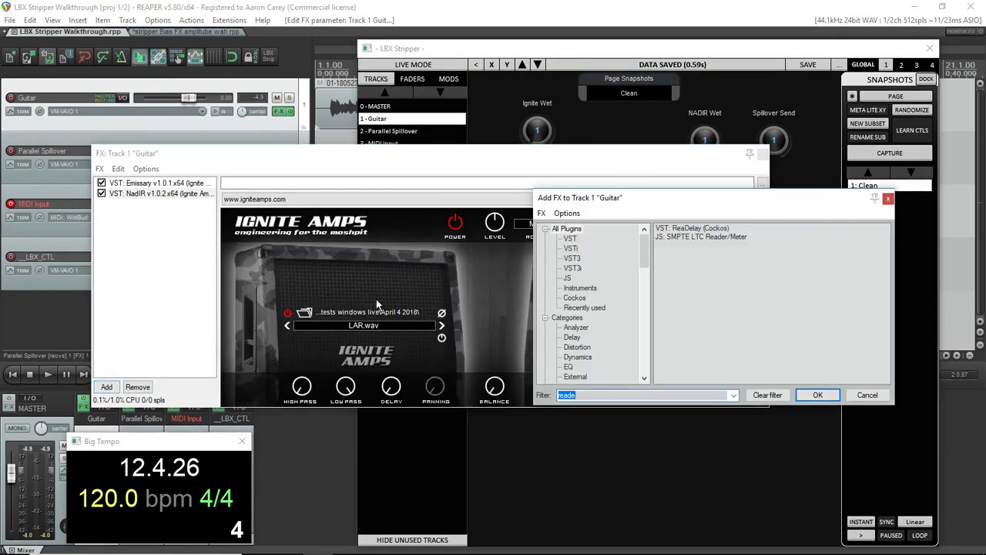
type("pitch")
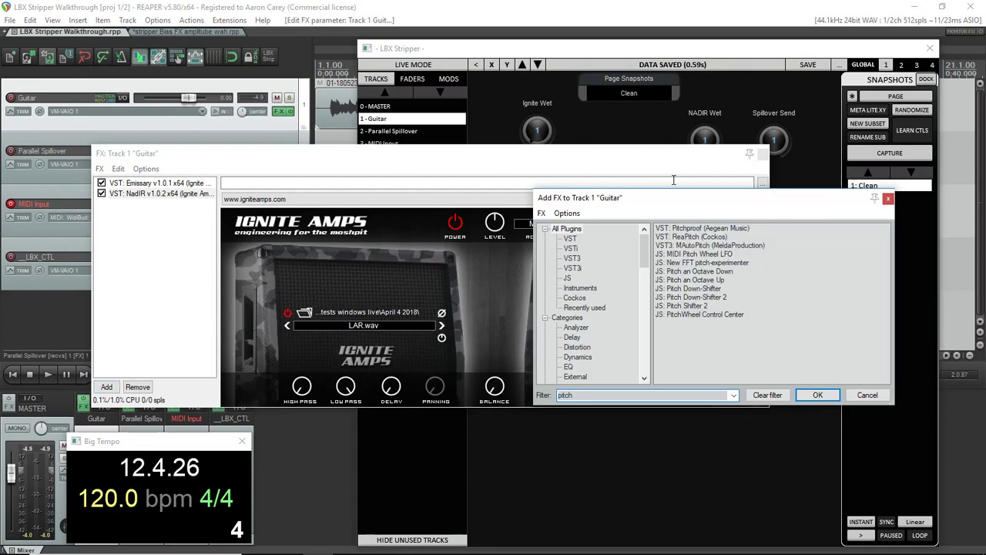
double_click(698, 229)
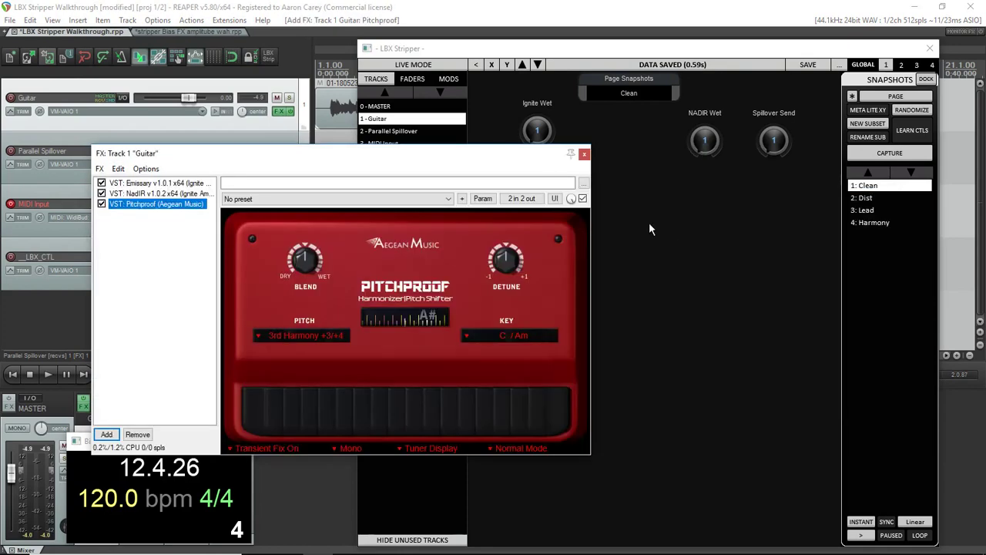
left_click_drag(144, 208, 147, 196)
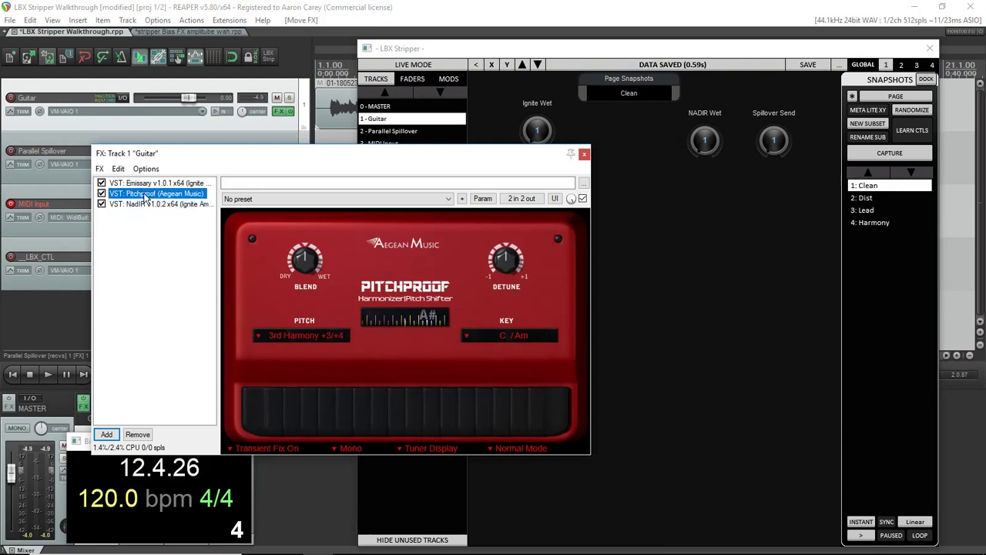
In edit mode, place Pitchproof's Wet knob beside Ignite Wet on the Guitar strip
left_click(584, 156)
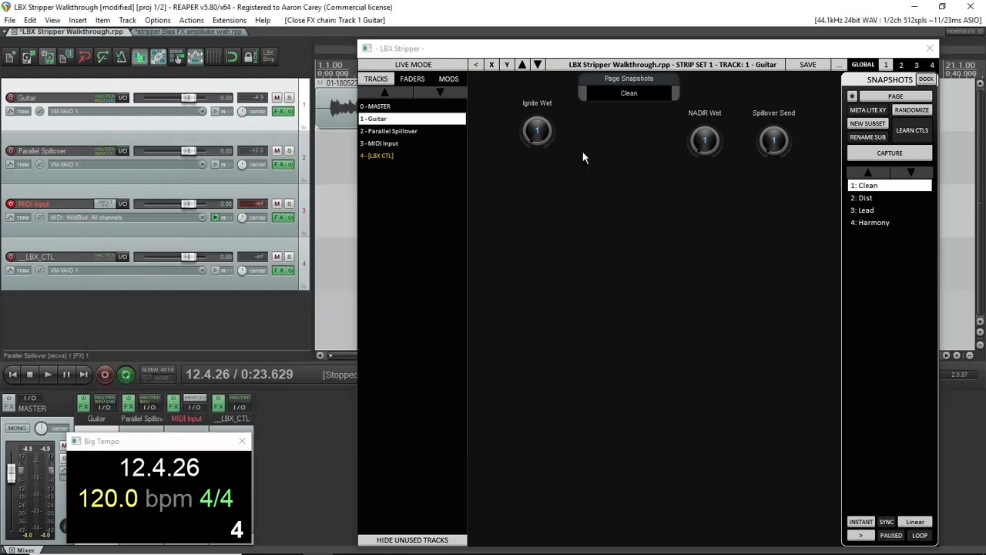
left_click(403, 66)
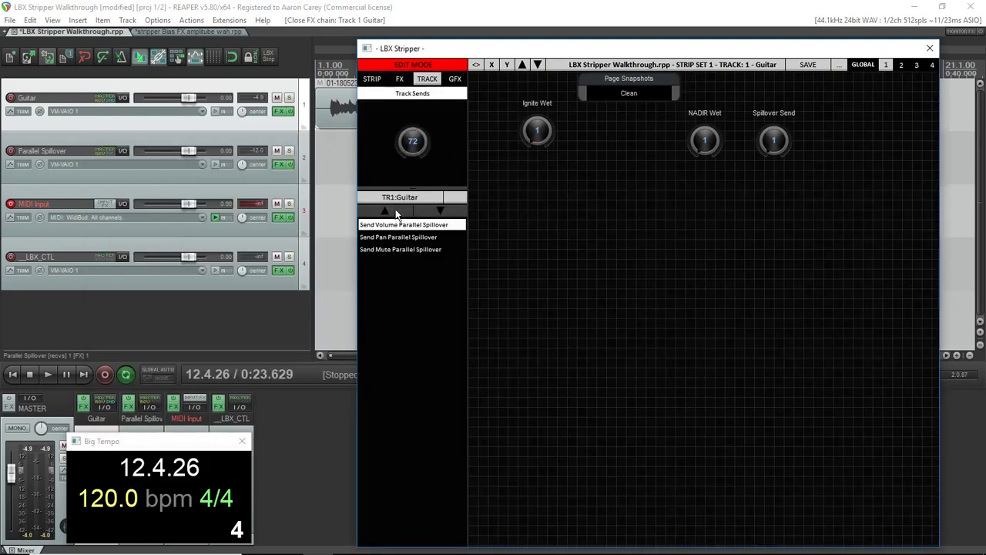
left_click(398, 80)
left_click(379, 120)
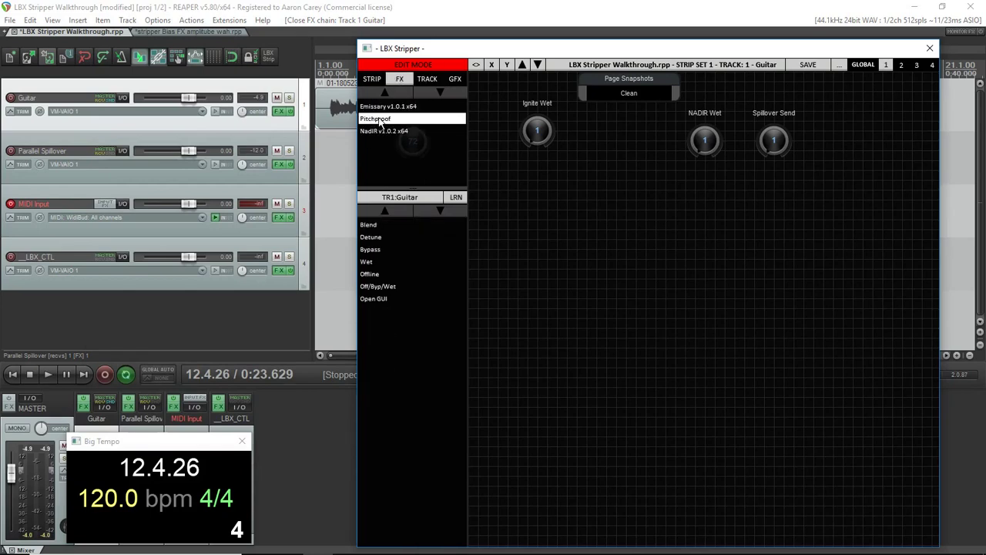
left_click(367, 264)
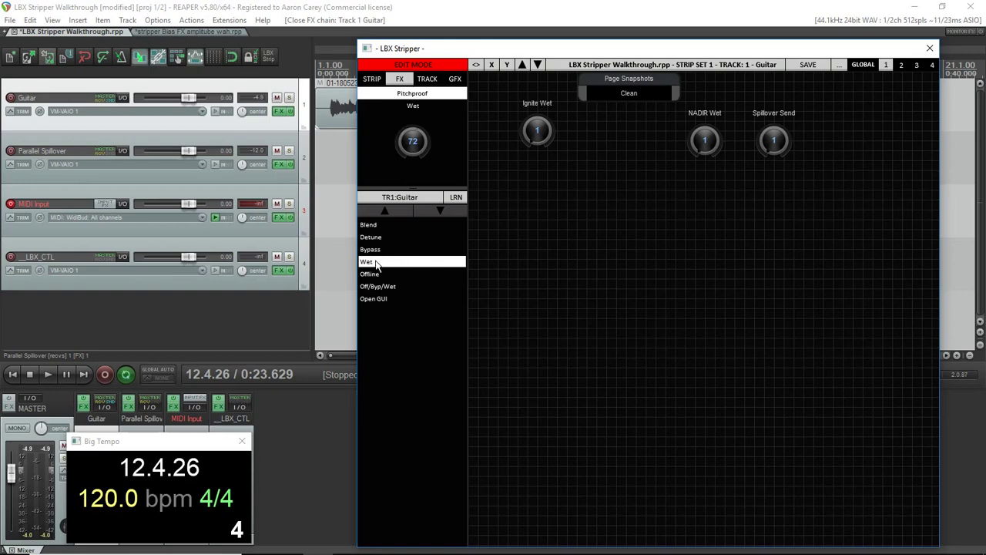
left_click_drag(369, 263, 634, 144)
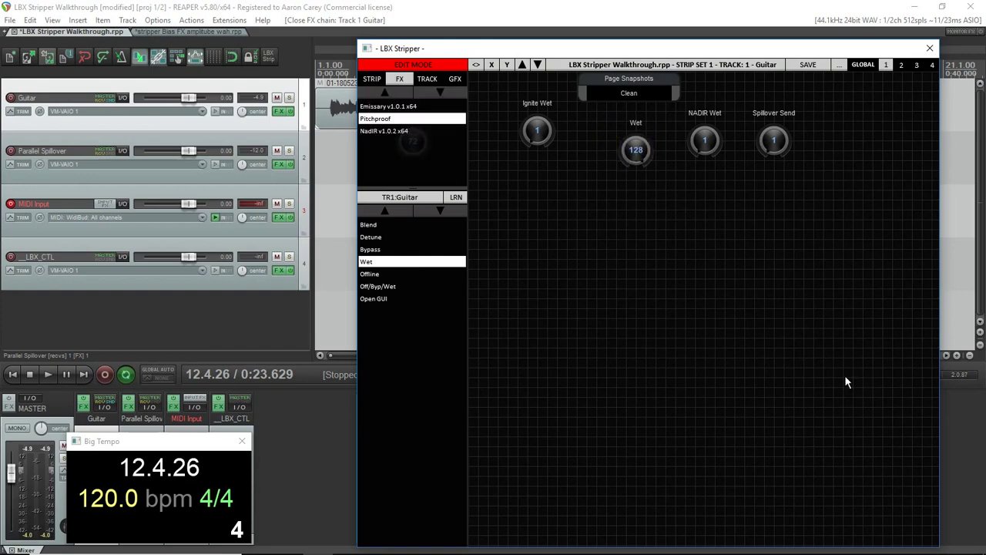
Rename the new Pitchproof knob 'Harmony Wet'
left_click(639, 156)
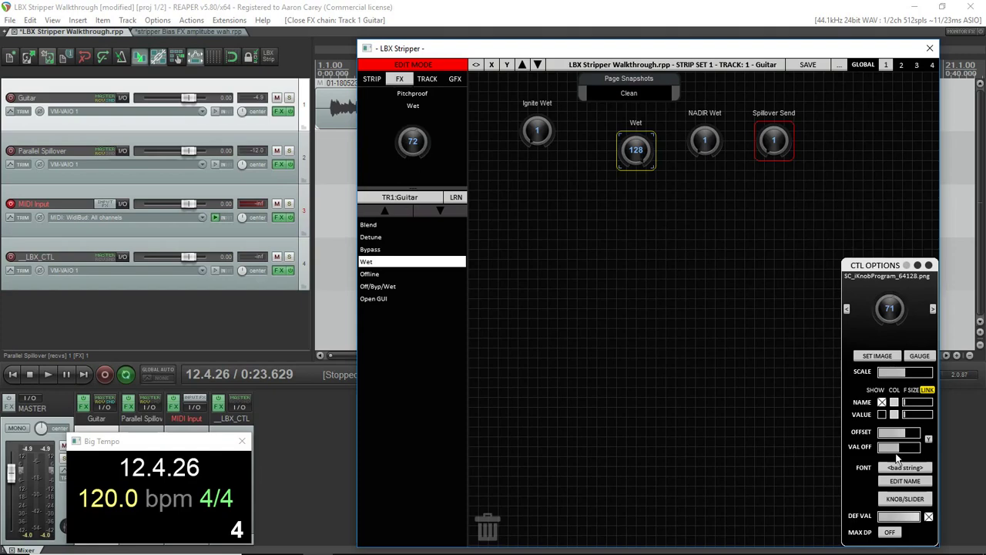
left_click(908, 480)
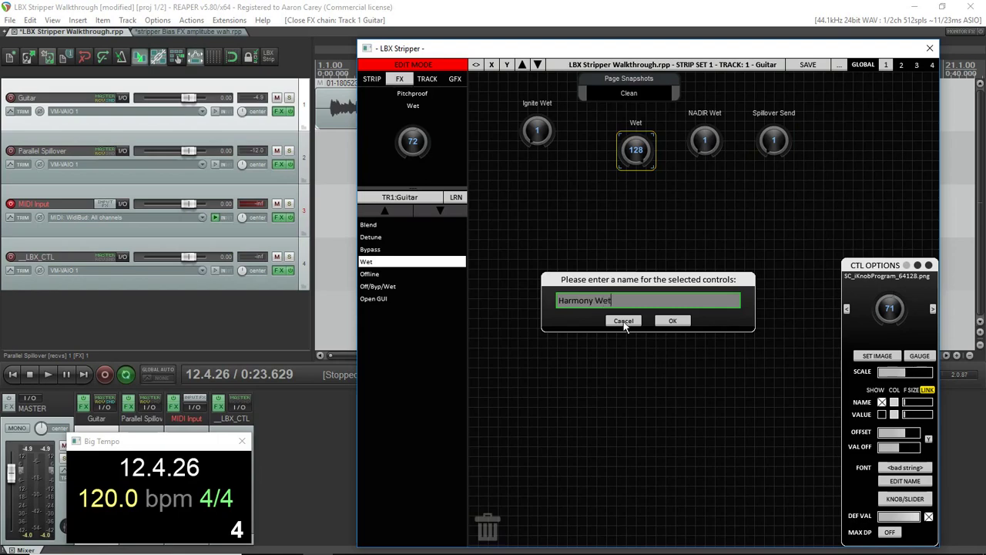
left_click(674, 322)
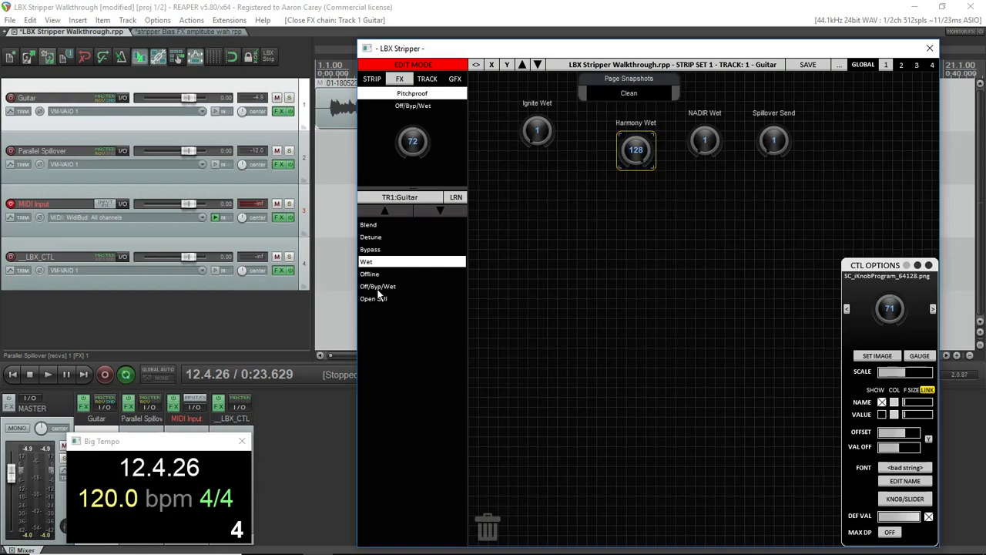
left_click(278, 112)
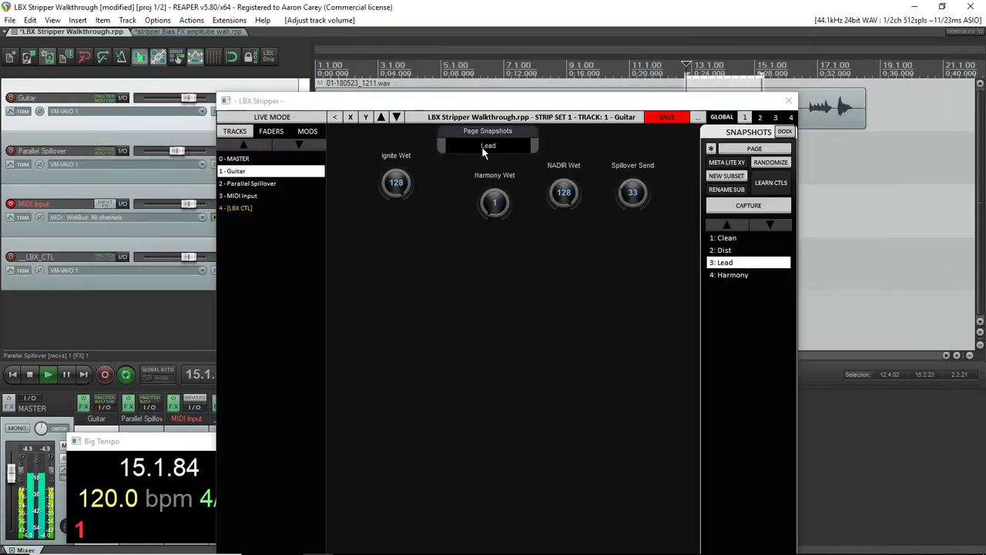
Recall the Harmony snapshot so Harmony Wet rises to 128, then stop playback
left_click(483, 146)
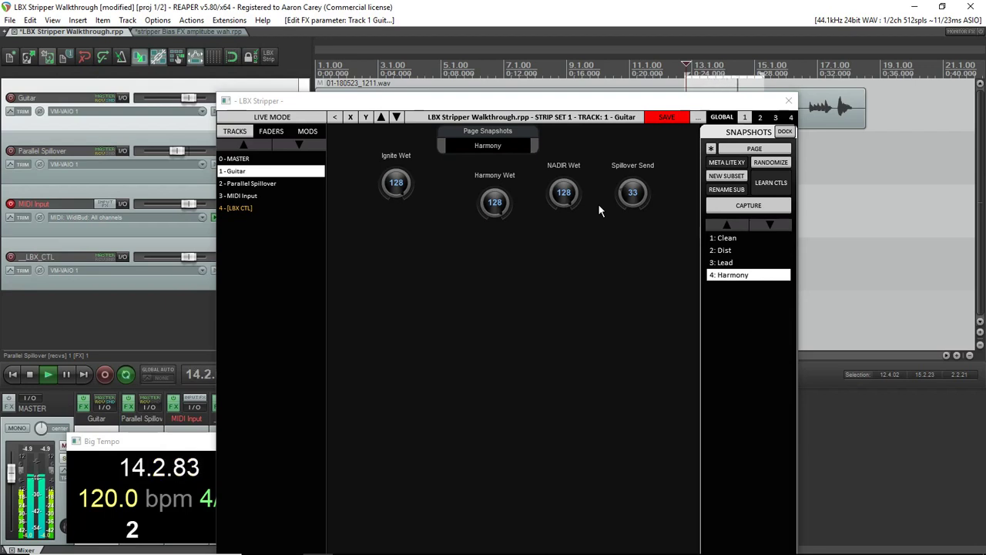
key("space")
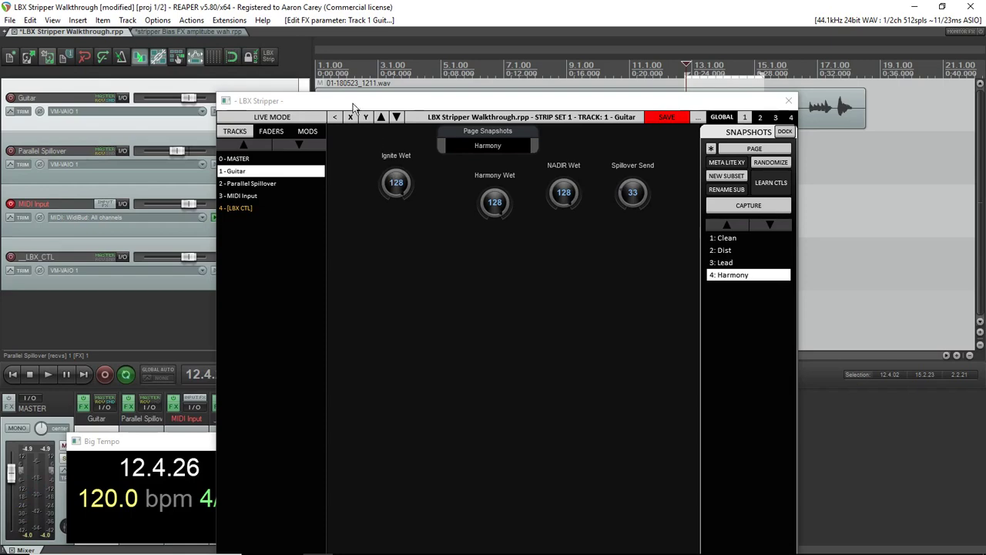
Add JS: Wah-Wah to the Guitar FX chain and move it above Emissary, to the top
left_click_drag(349, 100, 554, 88)
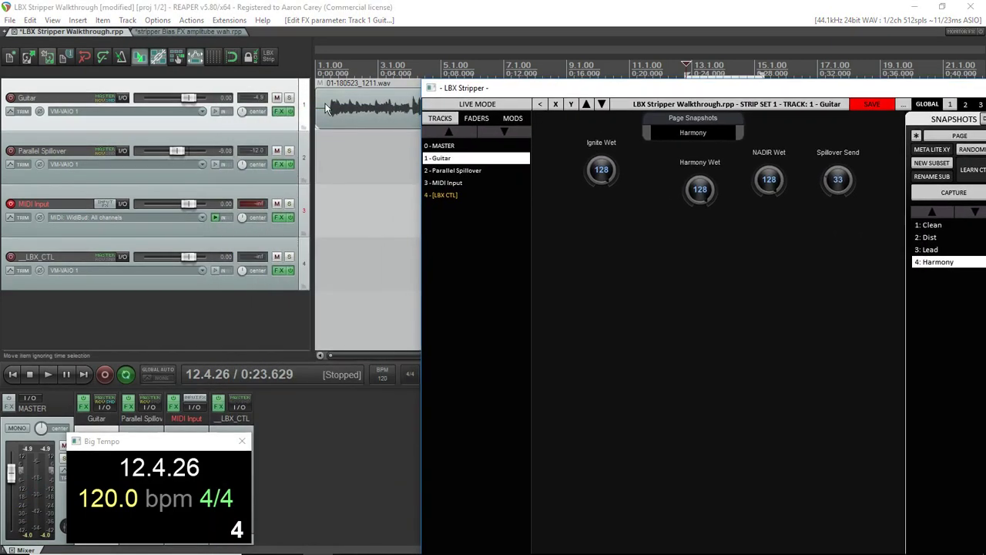
left_click(280, 112)
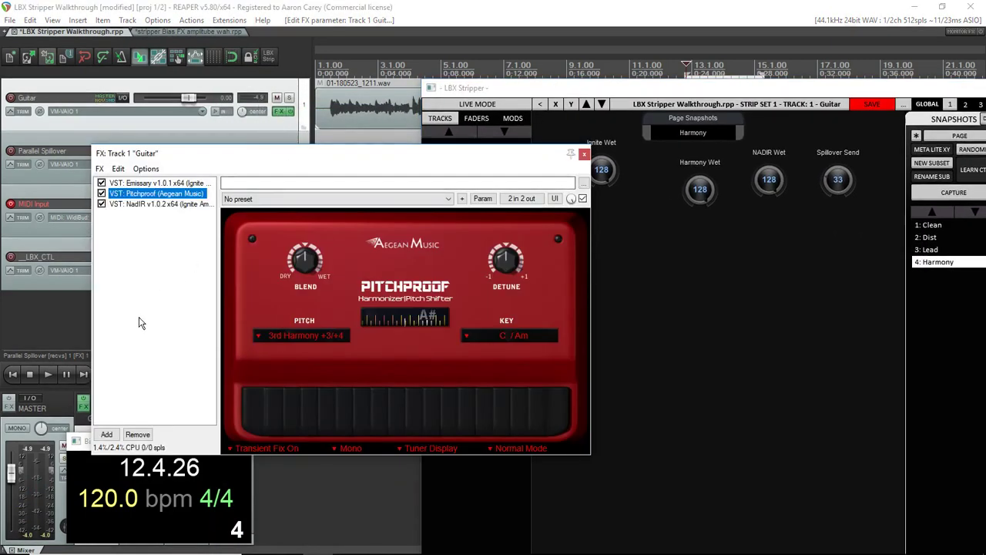
left_click(133, 183)
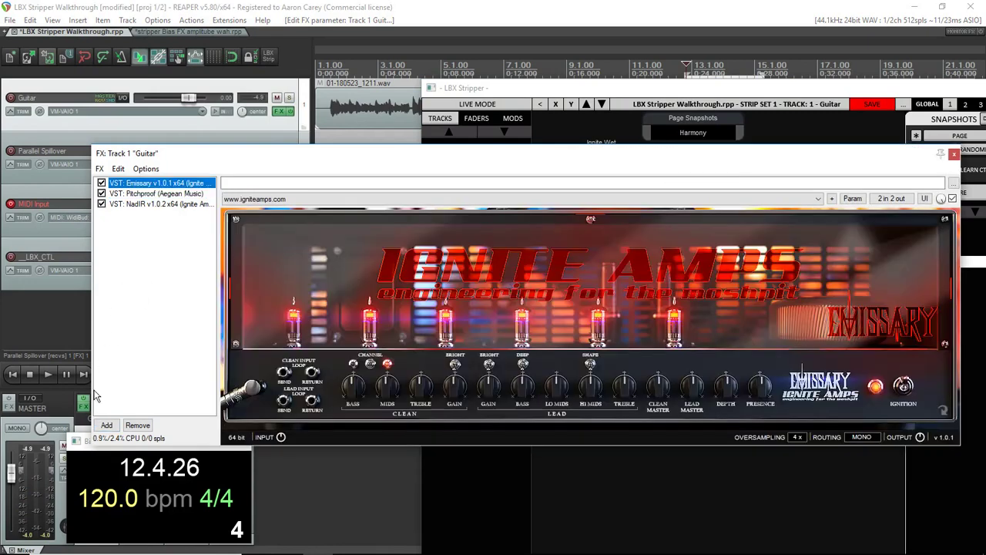
left_click(106, 424)
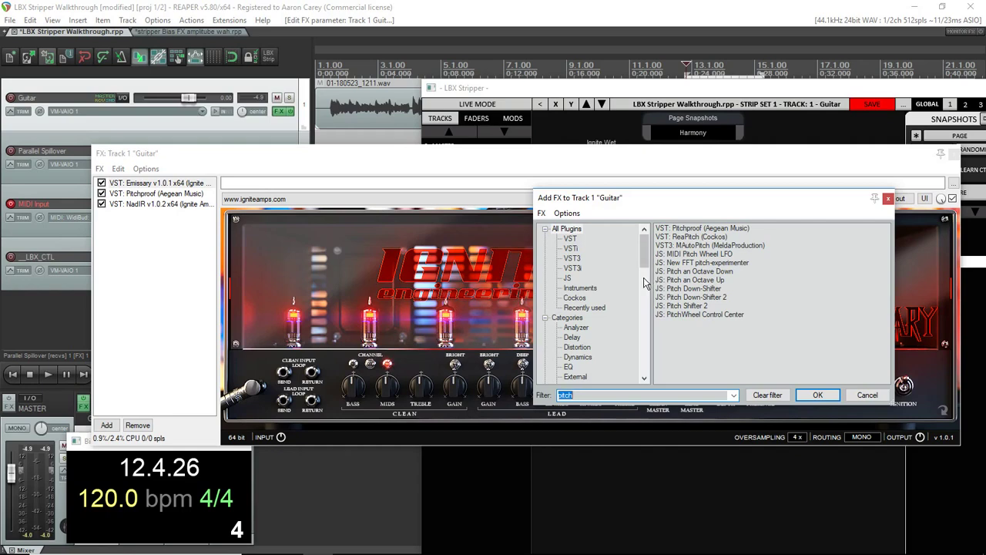
type("wah")
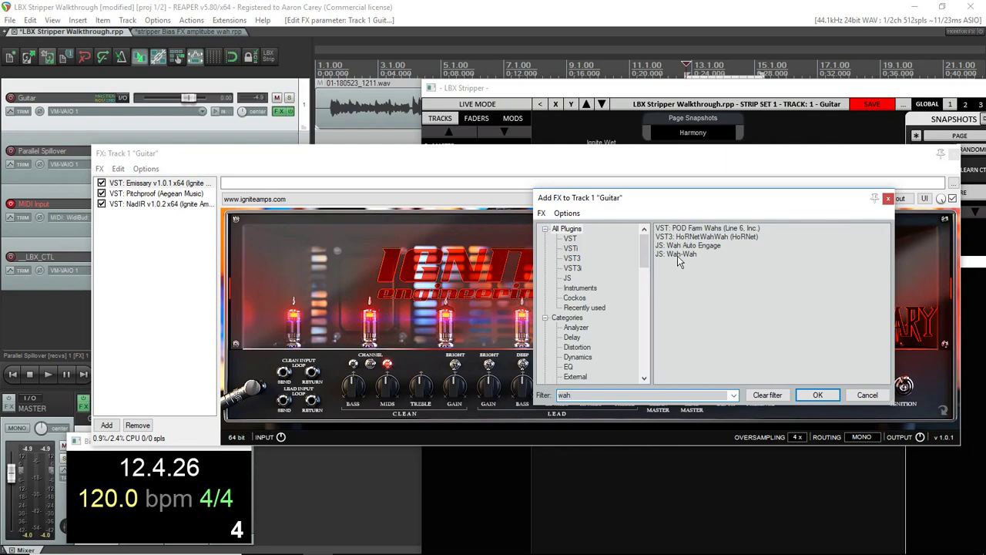
double_click(673, 256)
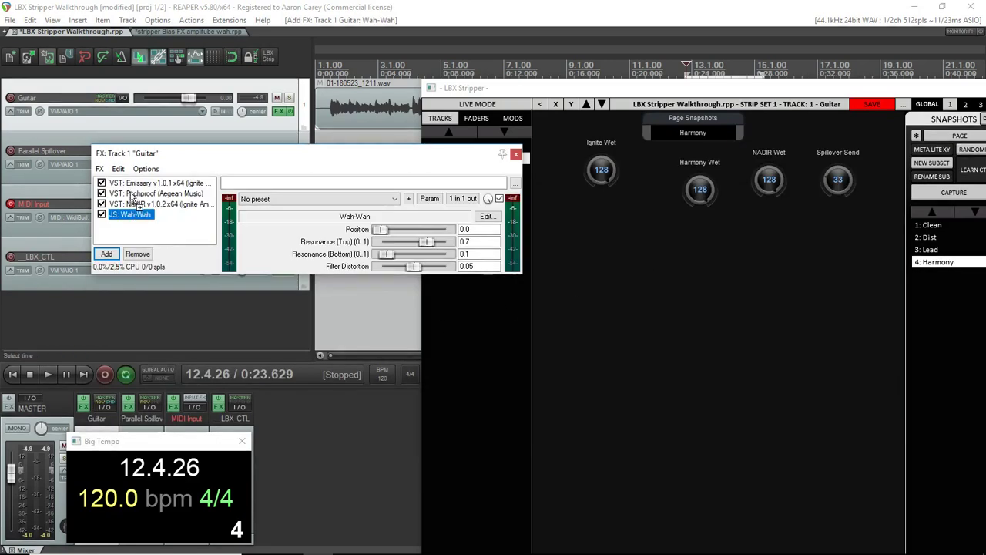
left_click_drag(131, 188, 130, 183)
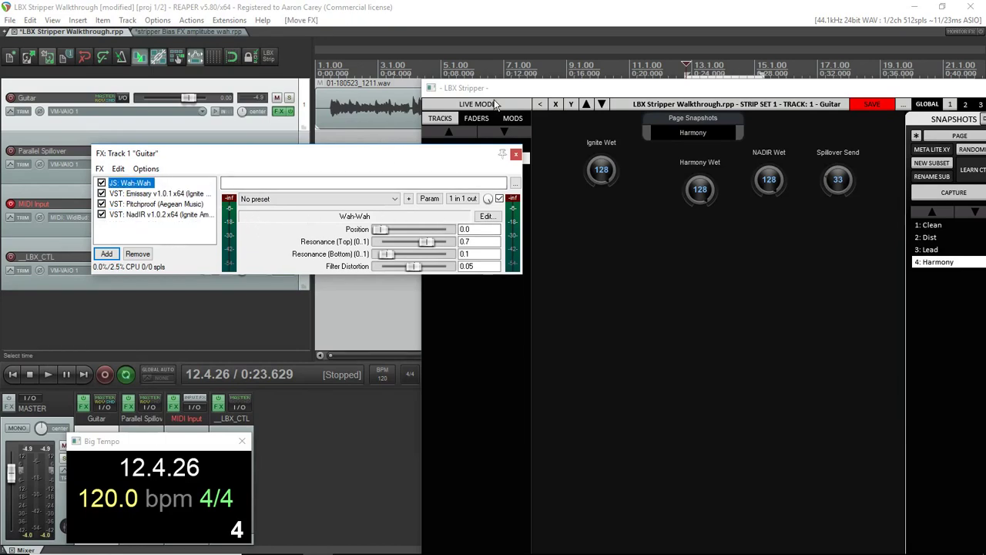
left_click_drag(518, 91, 543, 201)
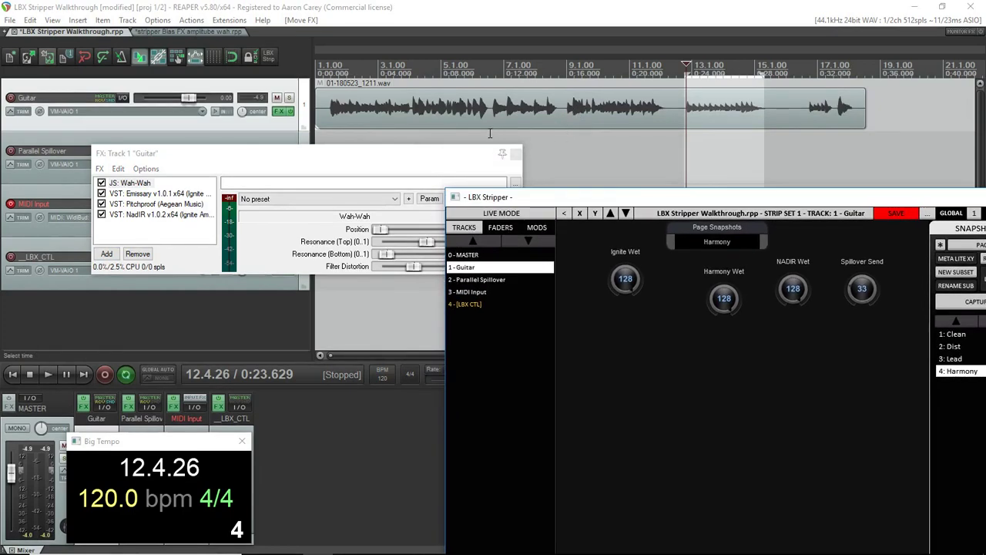
Select 8.4.87 to 12.1.28, start playback, and show the Guitar track's Wah-Wah settings
left_click_drag(566, 140, 664, 133)
key("space")
left_click(477, 279)
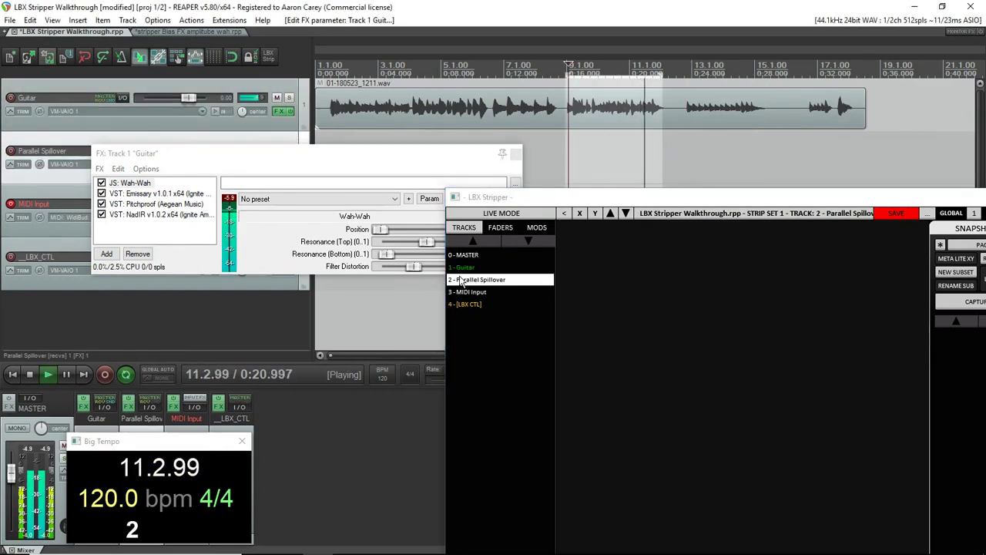
left_click(125, 185)
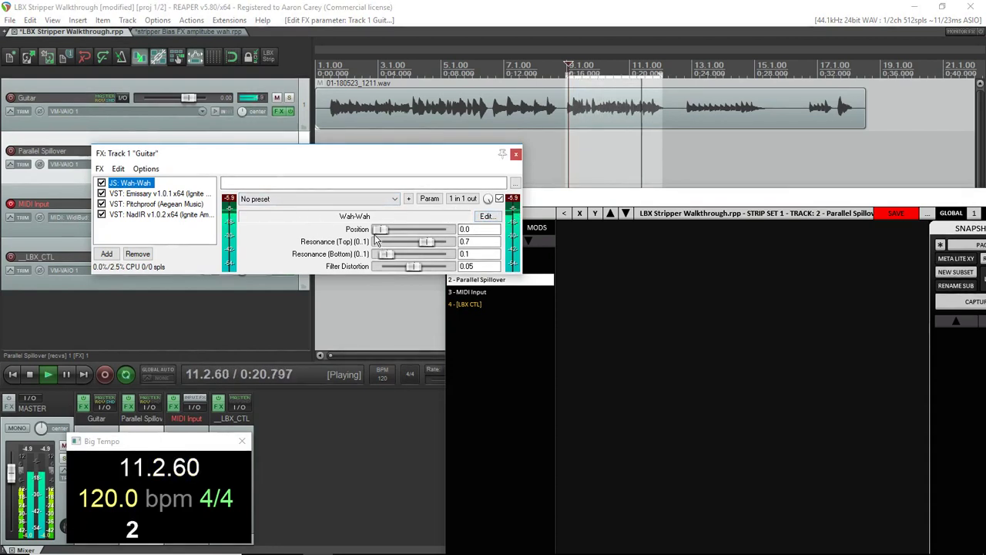
MIDI-learn Wah-Wah Position to MIDI channel 1 CC 27
left_click(476, 229)
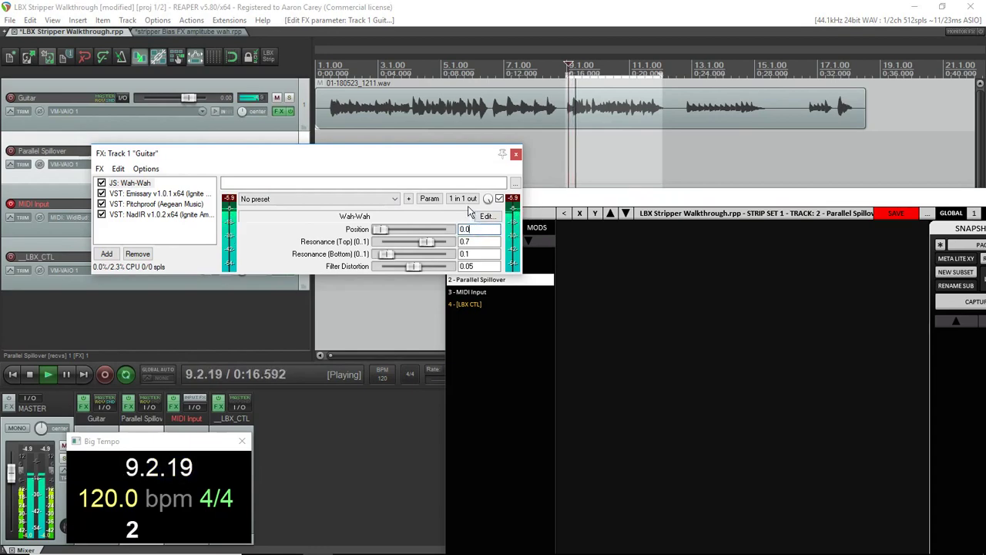
left_click(430, 199)
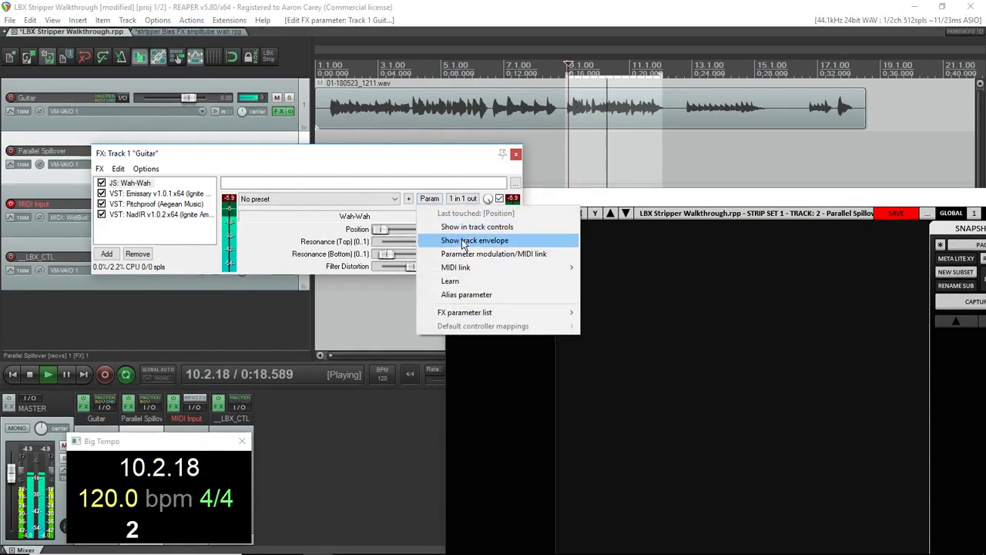
left_click(463, 282)
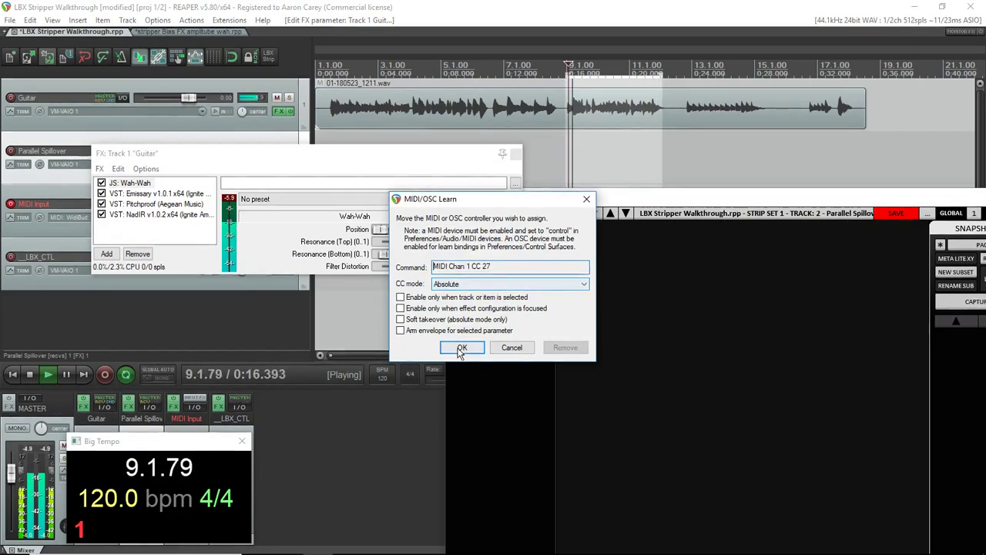
left_click(463, 348)
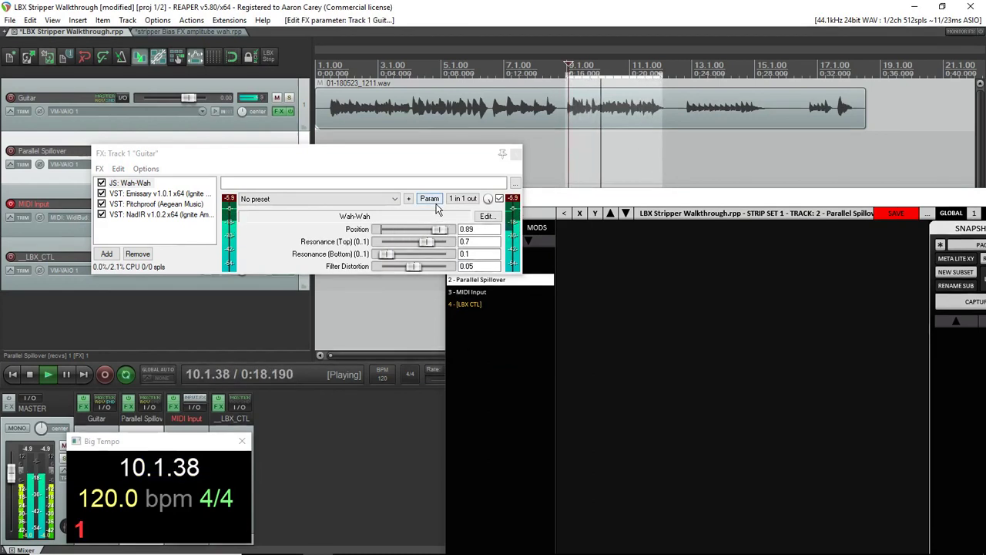
Open the Position parameter's Param > FX parameter list menu
left_click(430, 199)
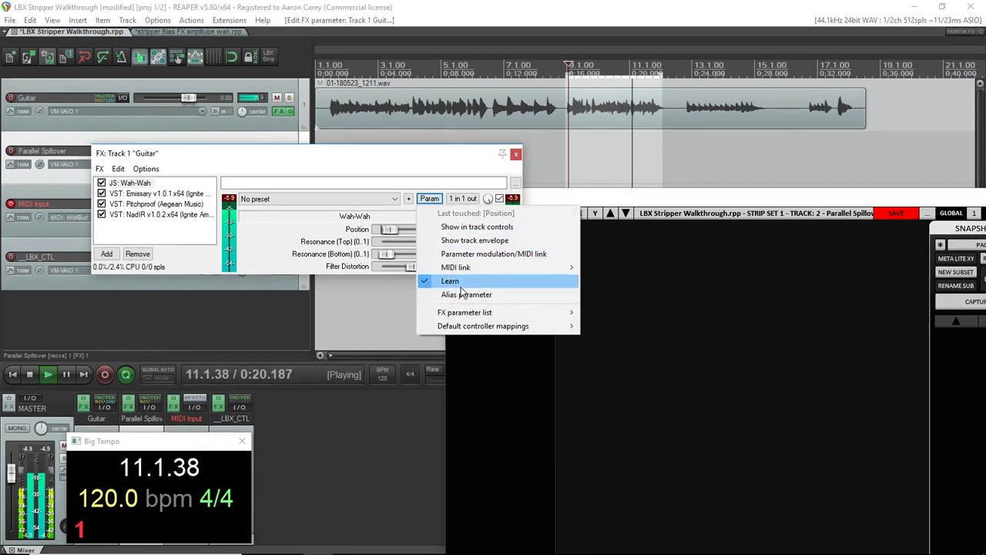
mouse_move(471, 313)
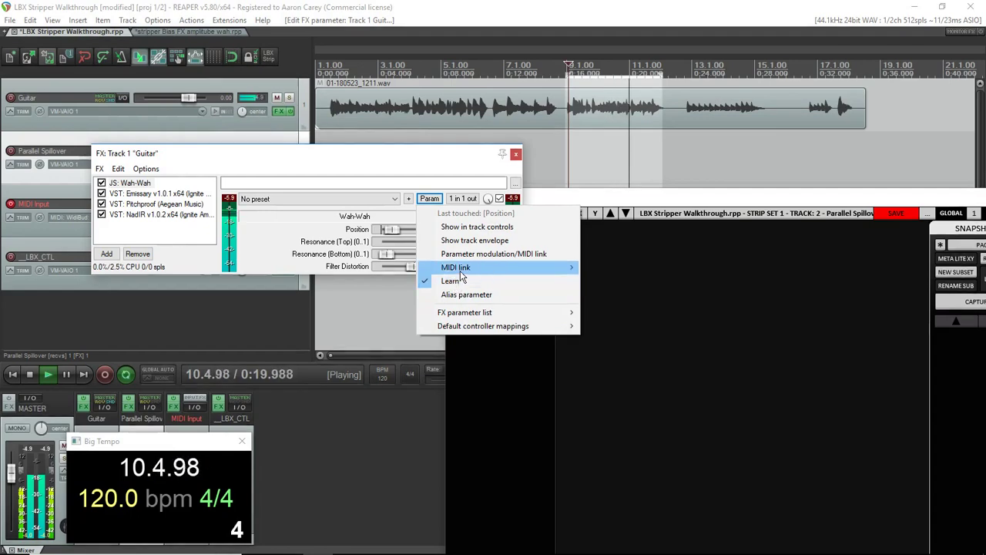
mouse_move(555, 268)
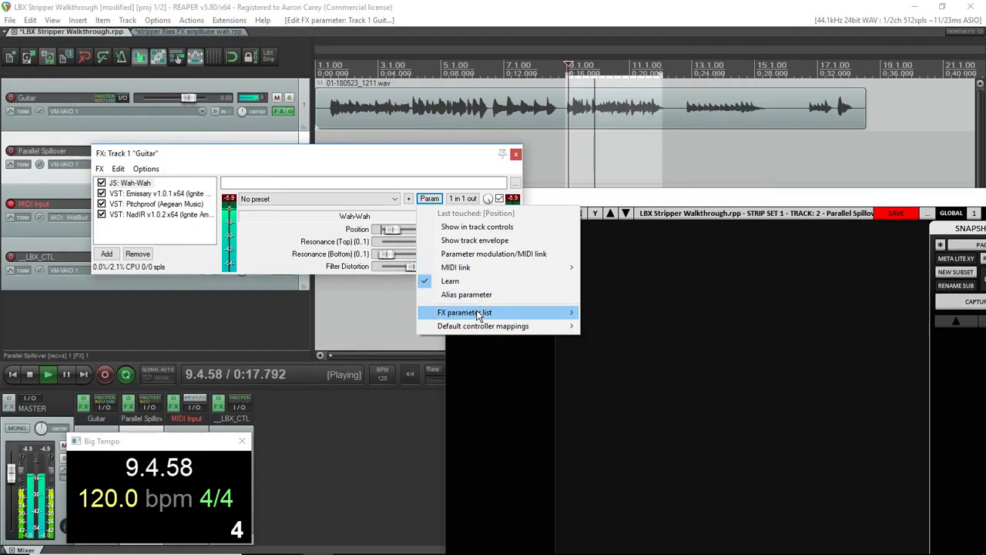
mouse_move(532, 312)
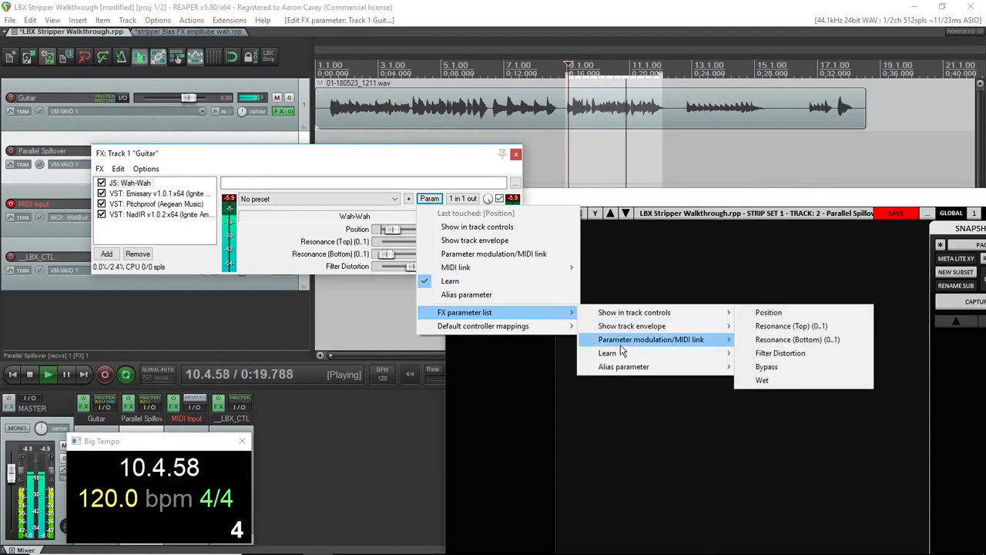
Link Wah-Wah Position to MIDI CC 27 with scale -100, stopping playback at 9.1.26
mouse_move(624, 345)
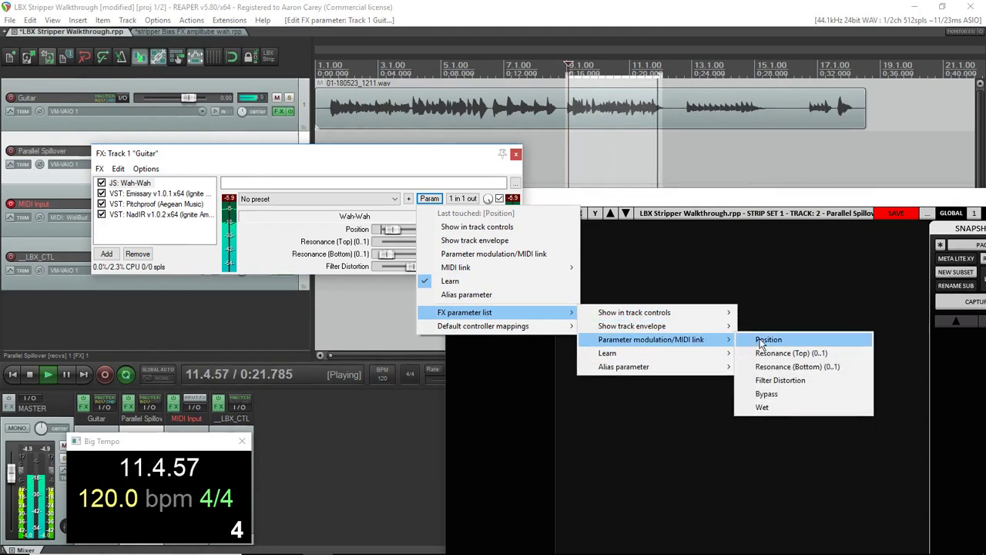
left_click(768, 339)
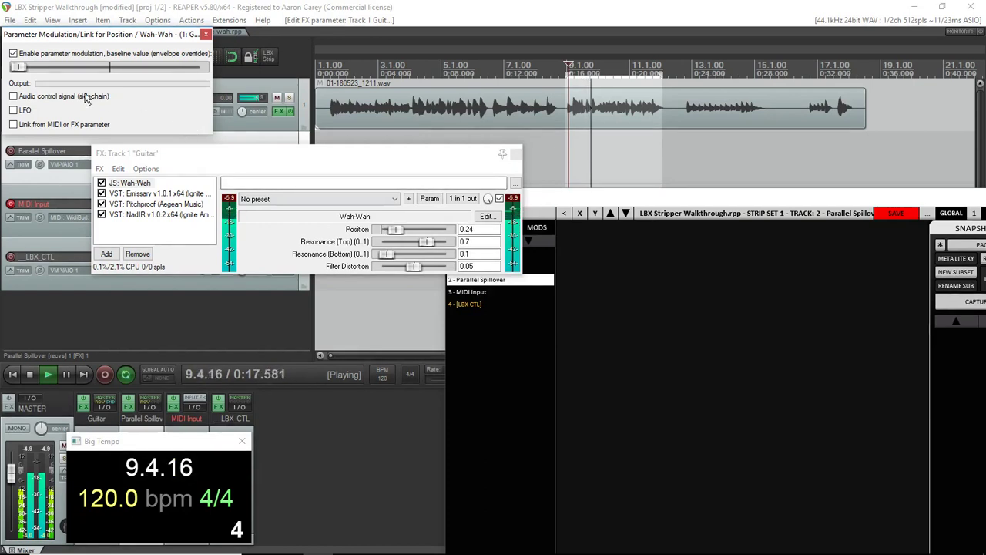
left_click(13, 125)
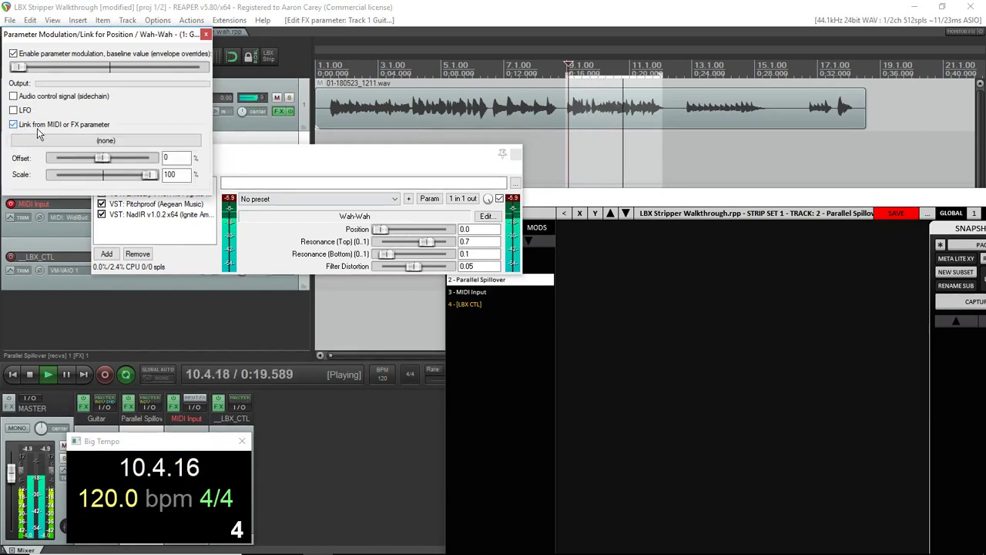
left_click(108, 140)
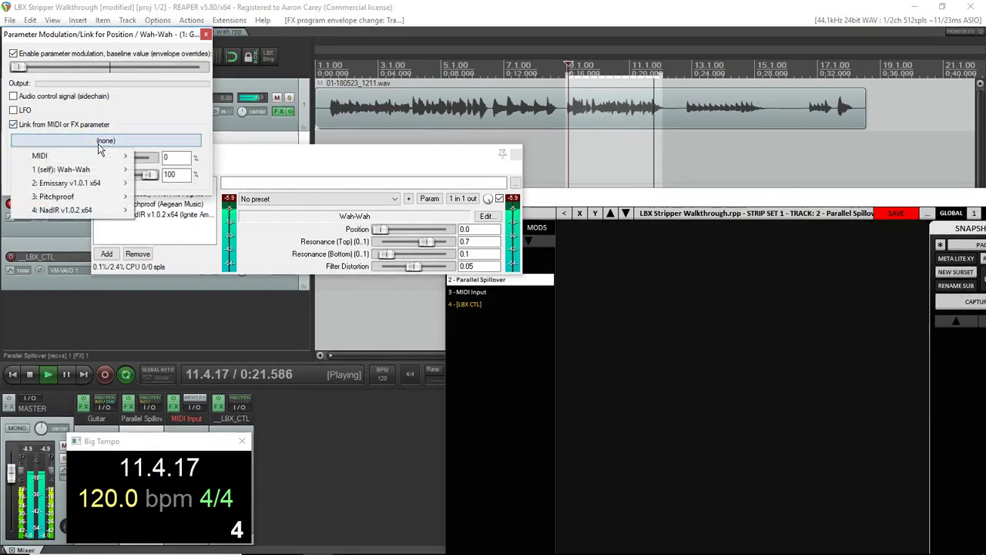
mouse_move(108, 156)
mouse_move(181, 169)
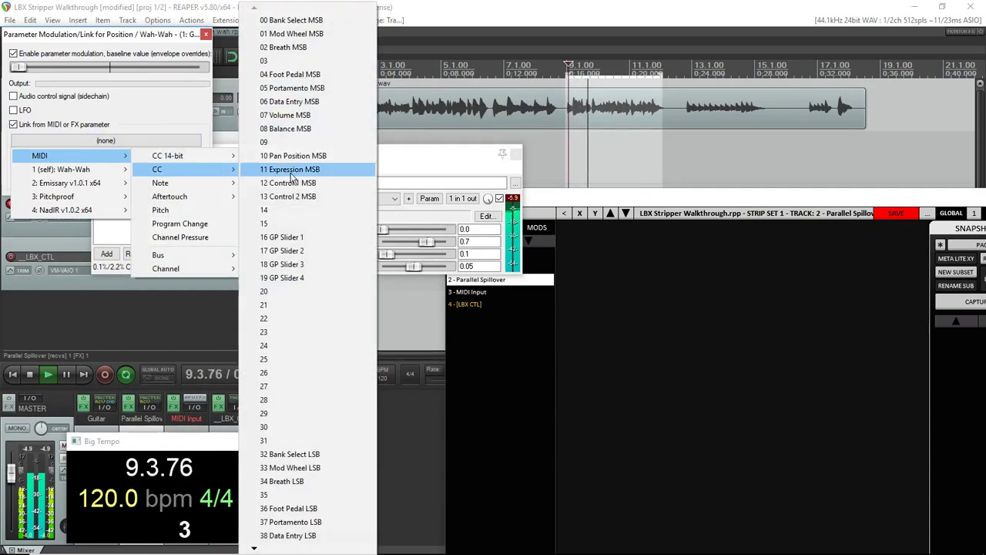
left_click(282, 389)
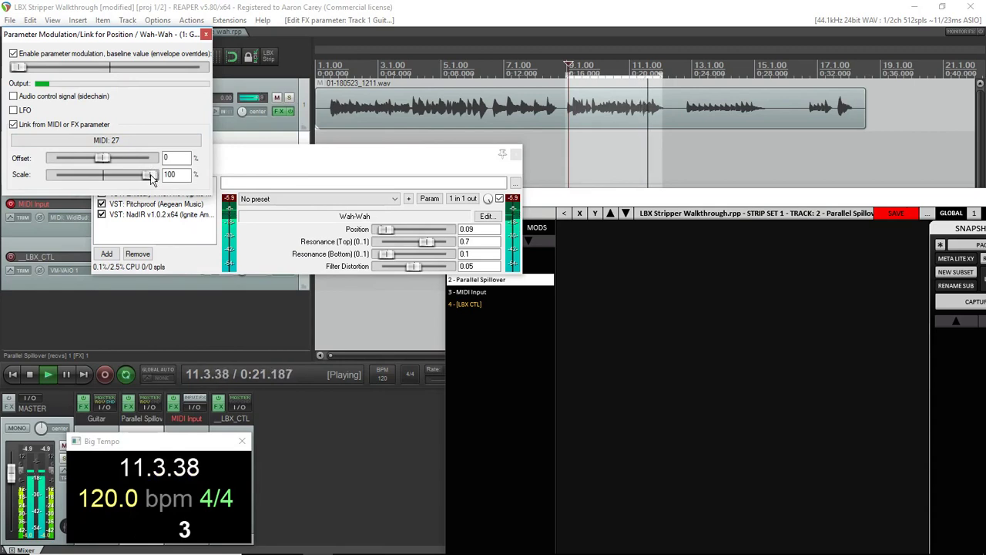
left_click_drag(127, 174, 37, 188)
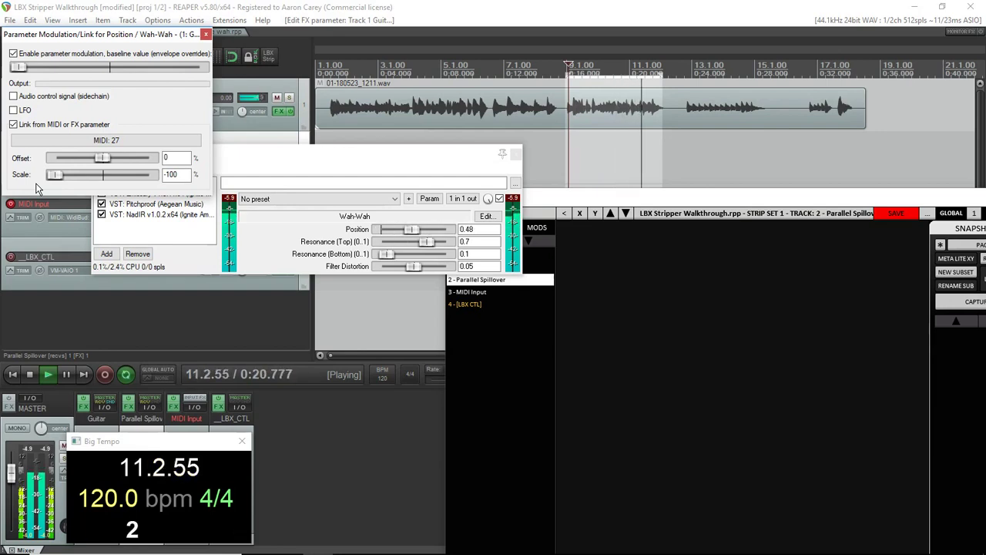
key("space")
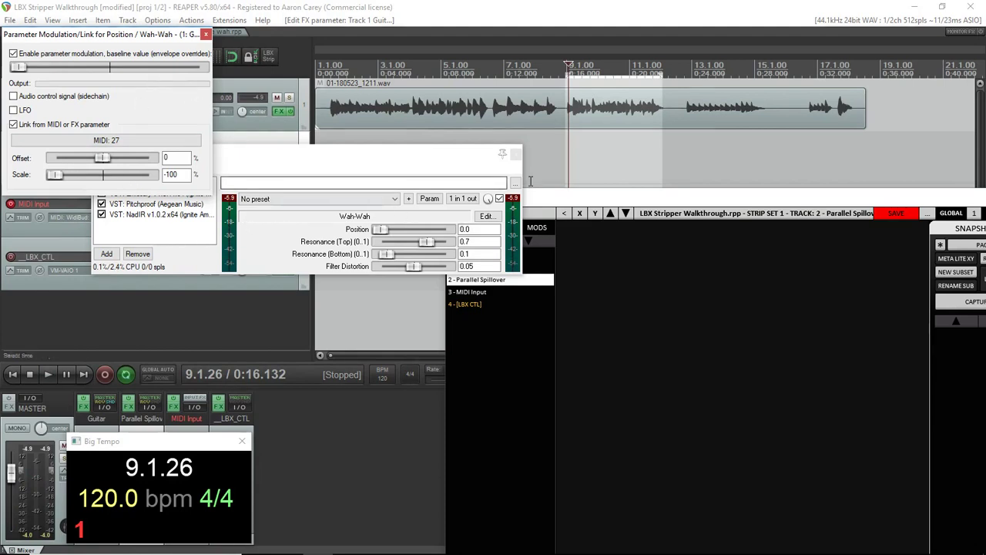
left_click(571, 199)
Show the 1 - Guitar strip in LBX Stripper and close the Position modulation window
left_click(471, 266)
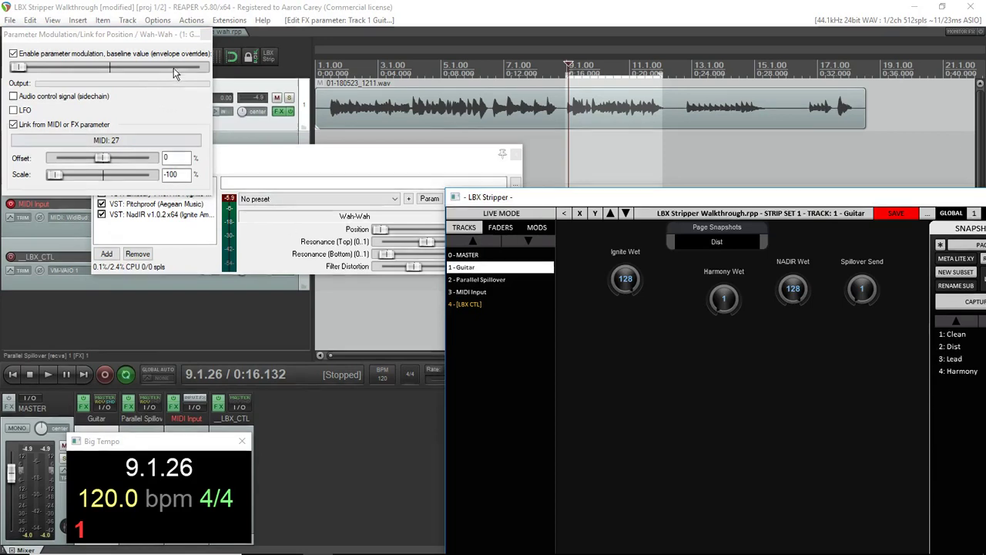
left_click(206, 35)
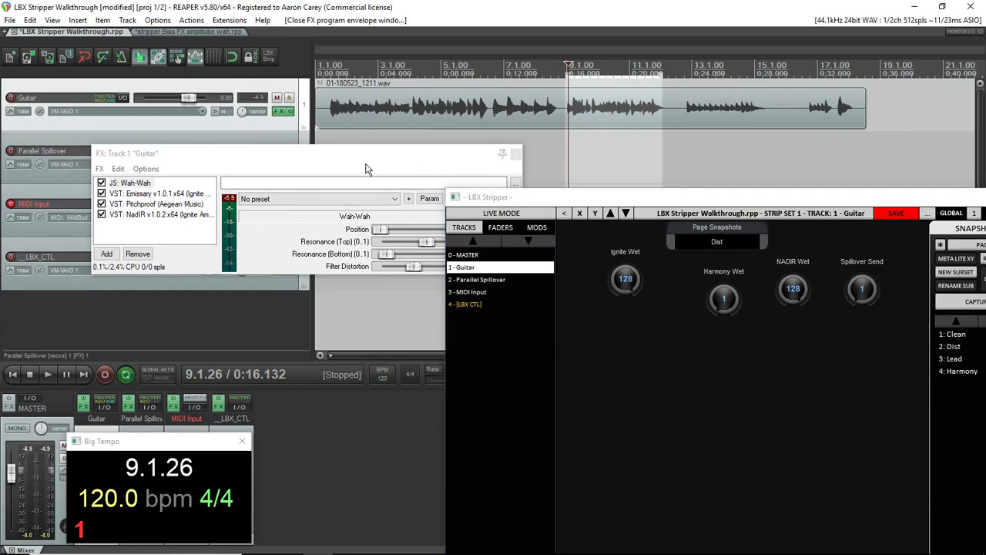
left_click_drag(319, 171, 290, 156)
Play and stop the Guitar track twice to test the wah's Position movement
key("space")
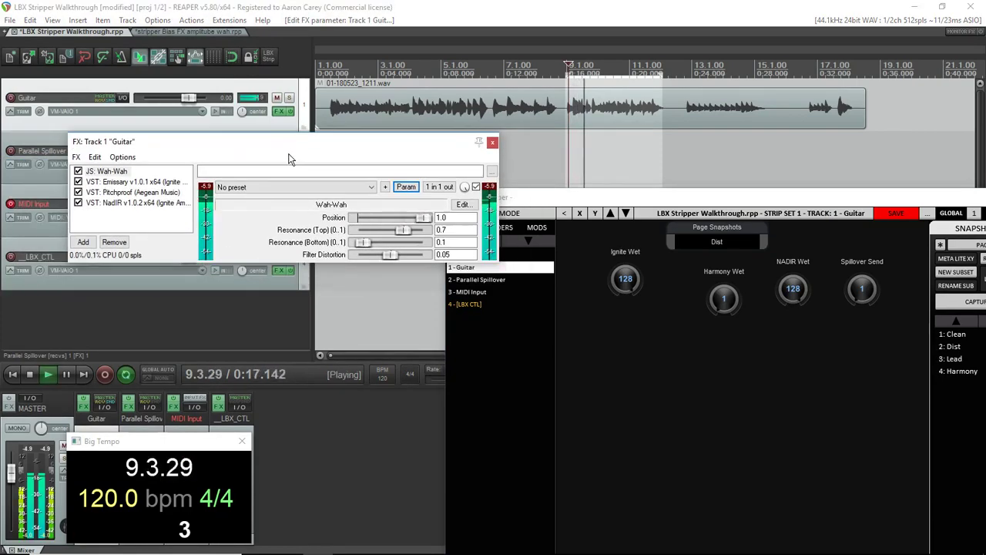
key("space")
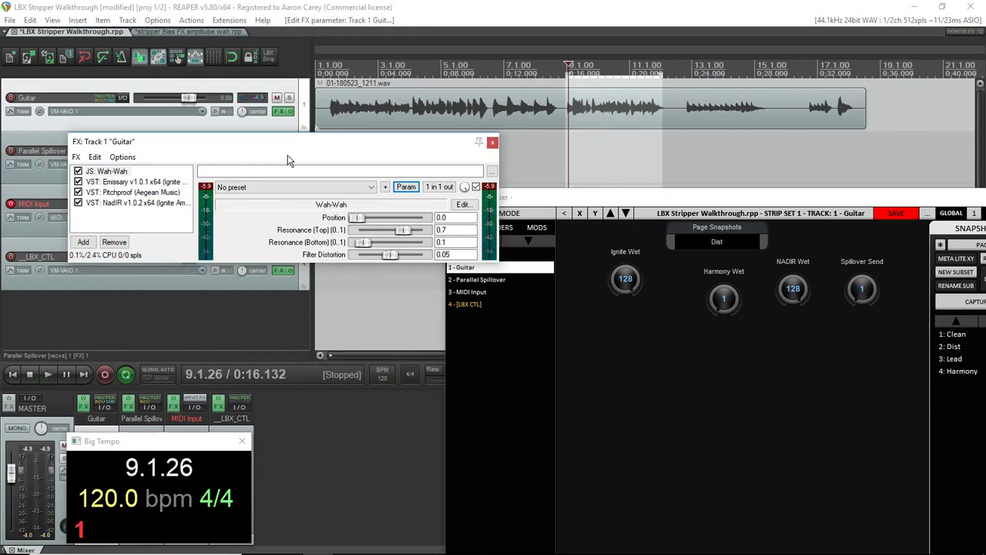
key("space")
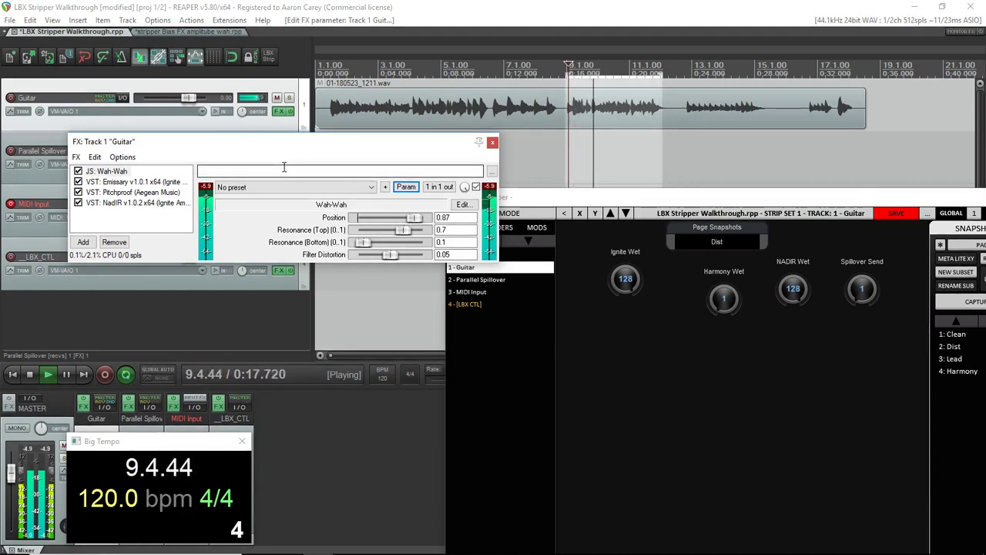
key("space")
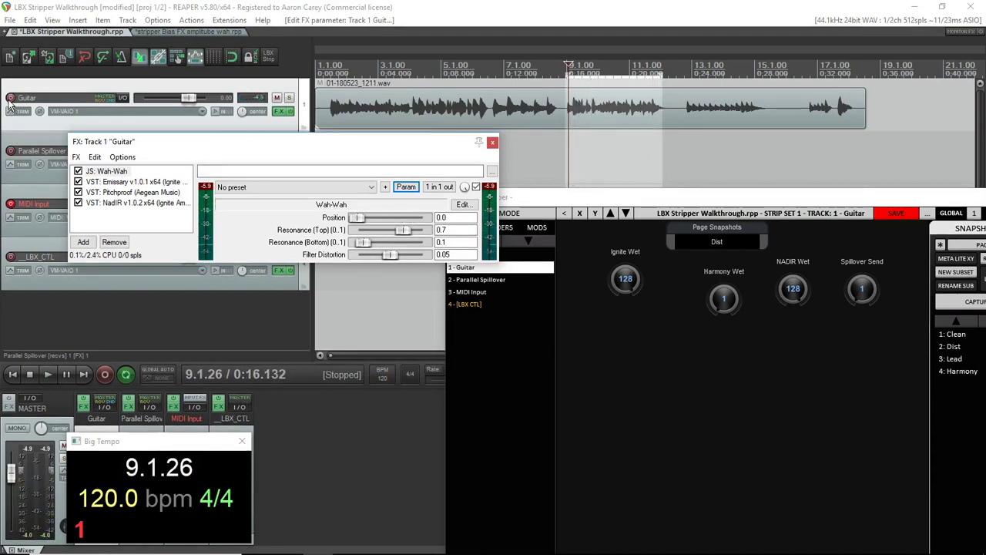
left_click(10, 99)
left_click(10, 99)
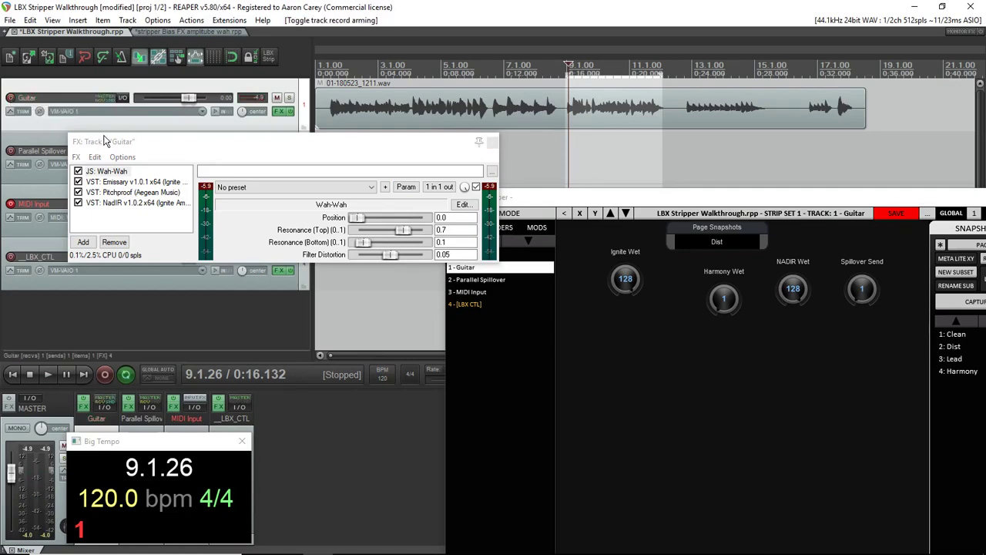
left_click_drag(109, 143, 159, 259)
left_click_drag(248, 256, 198, 226)
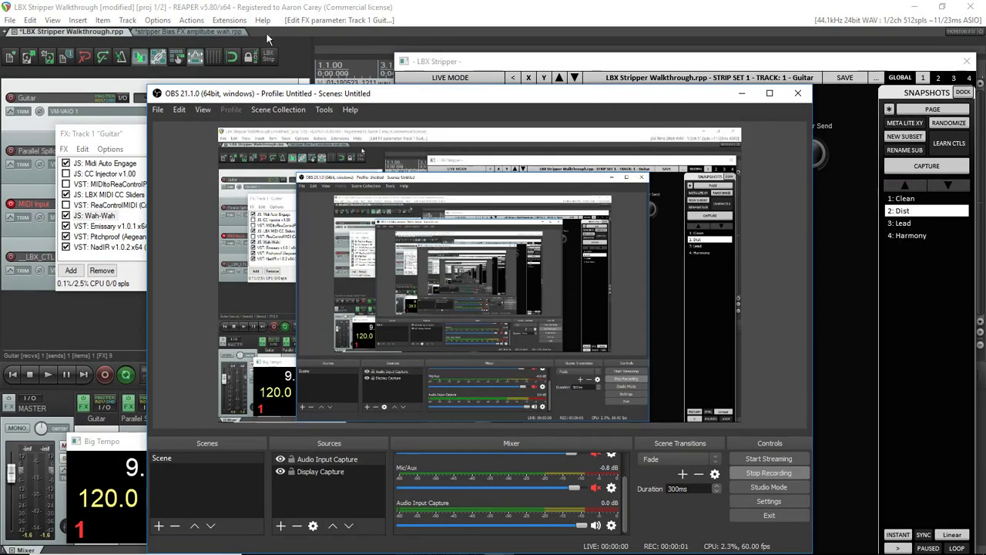
Delete the Wah-Wah Wet knob in edit mode, then show LBX MIDI CC Sliders A's parameters
left_click(241, 11)
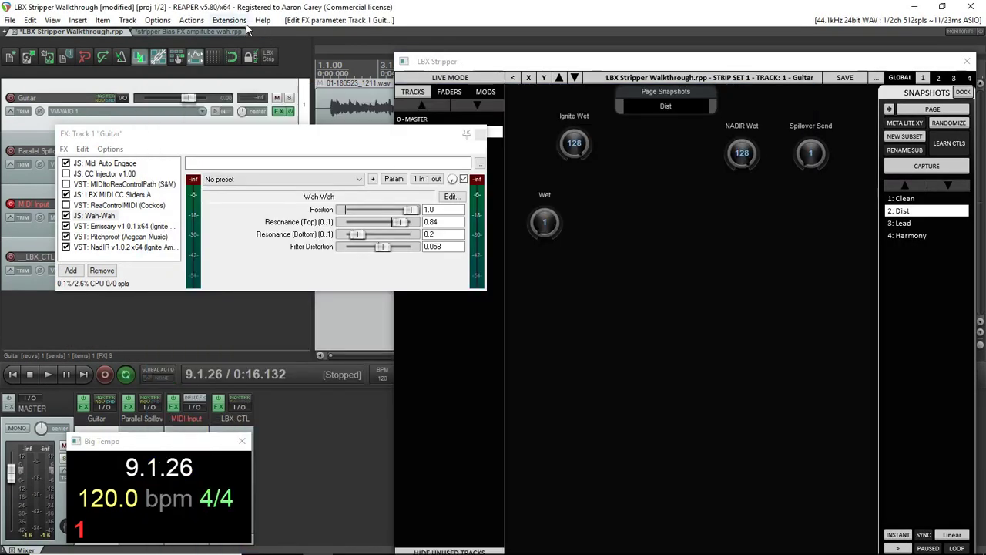
left_click(94, 217)
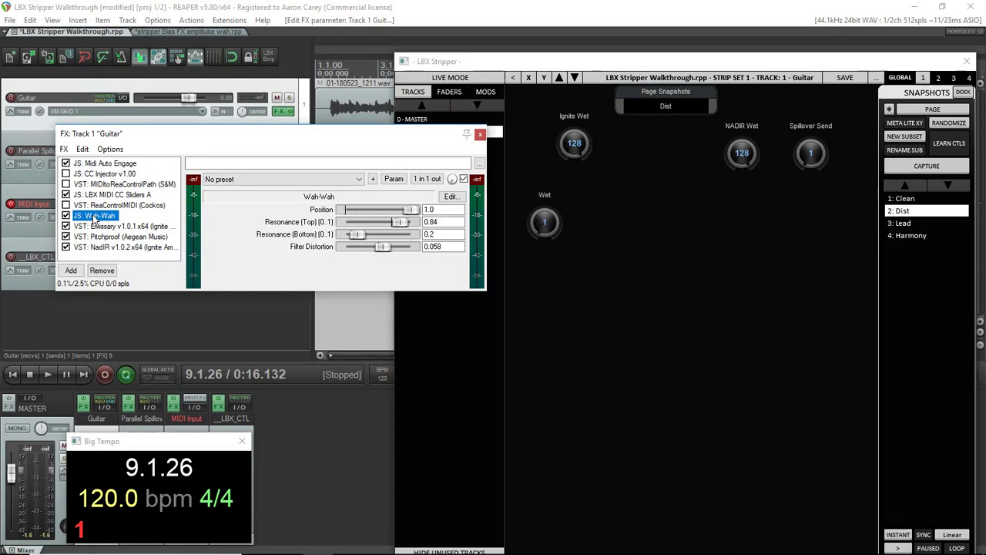
left_click(550, 222)
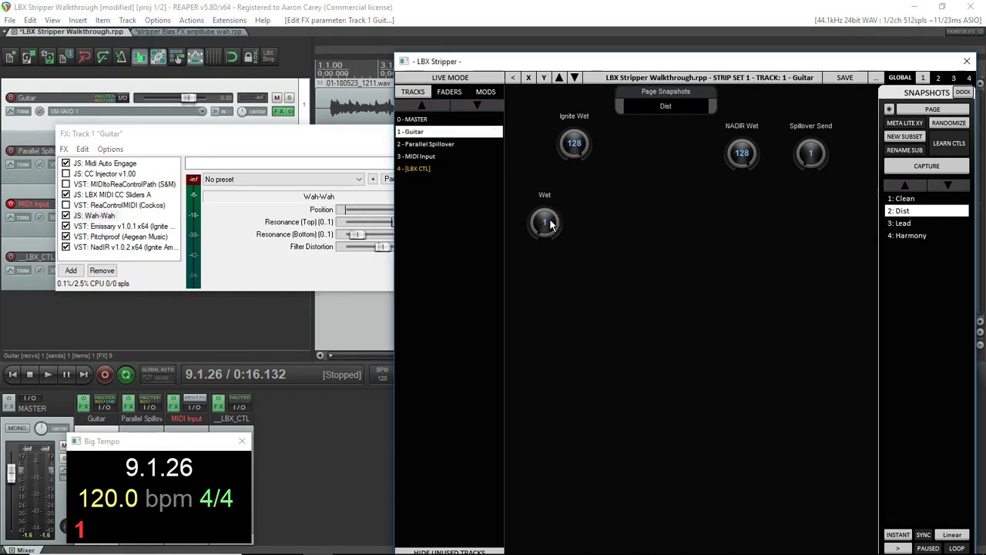
left_click(450, 78)
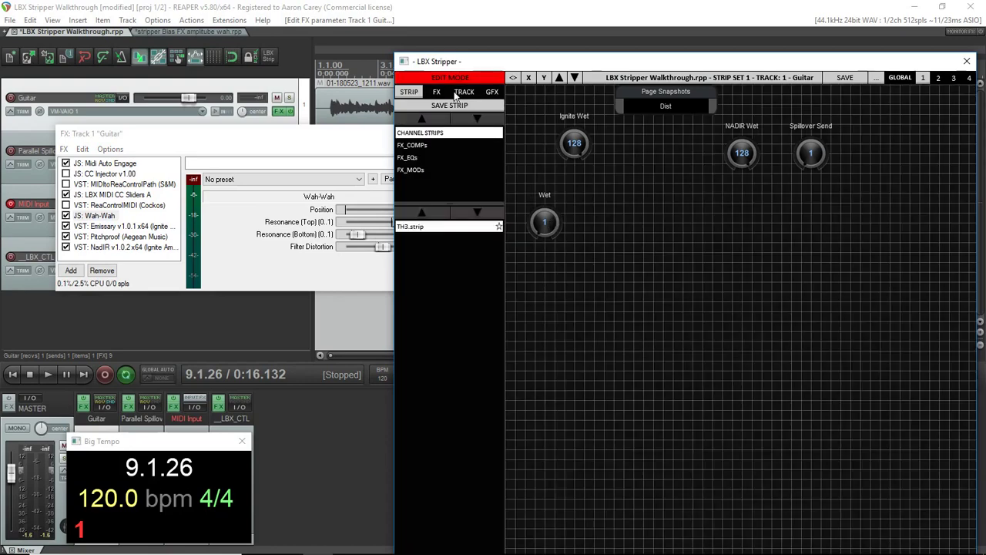
left_click(437, 92)
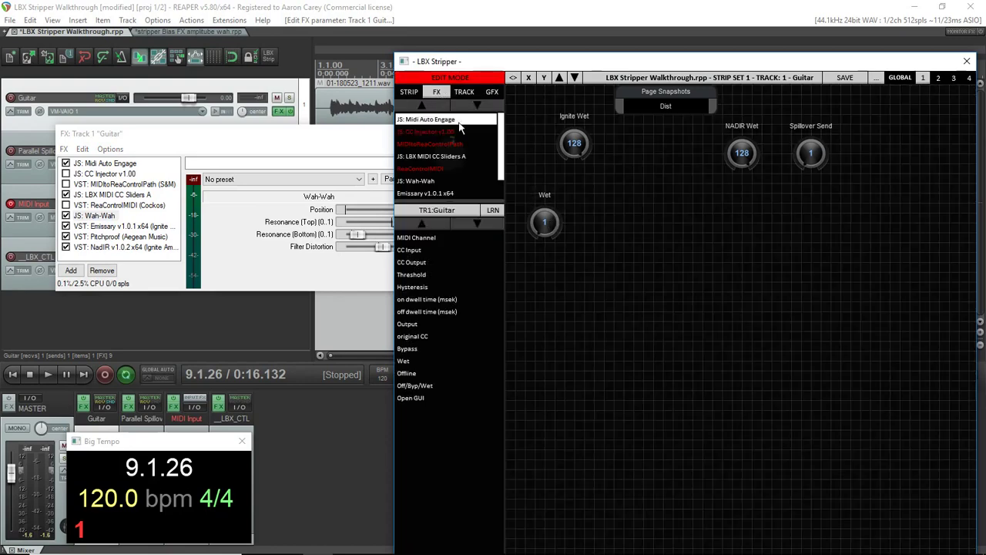
left_click(545, 224)
right_click(545, 223)
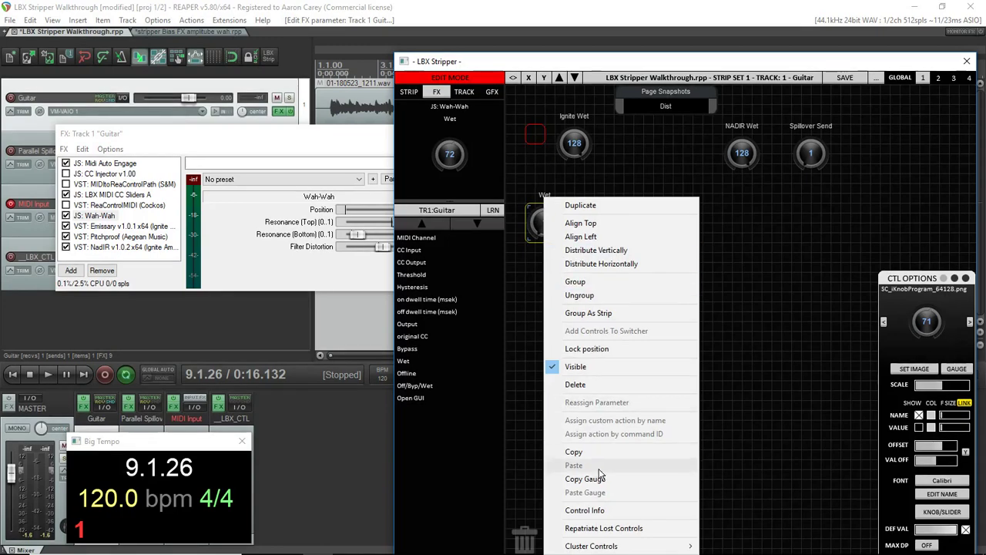
left_click(581, 389)
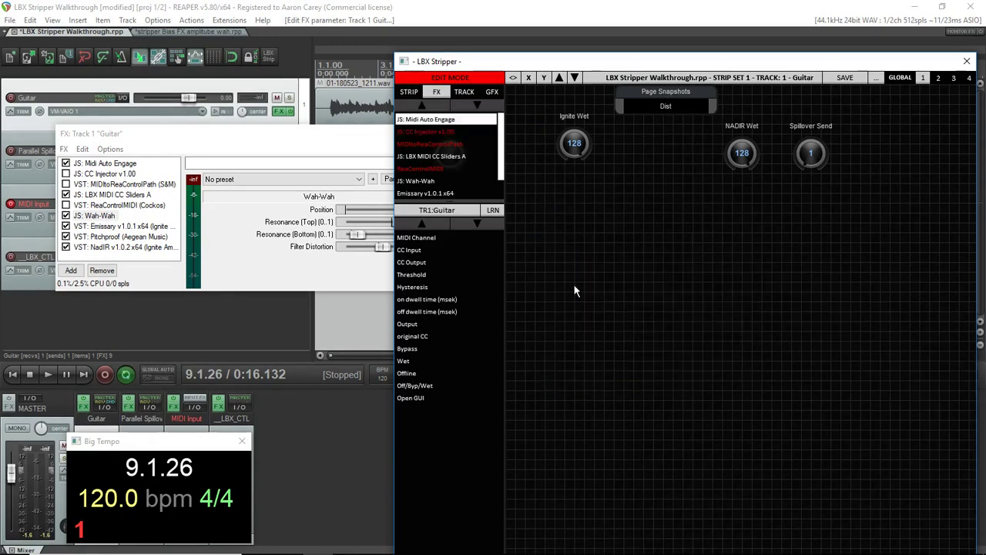
left_click(91, 195)
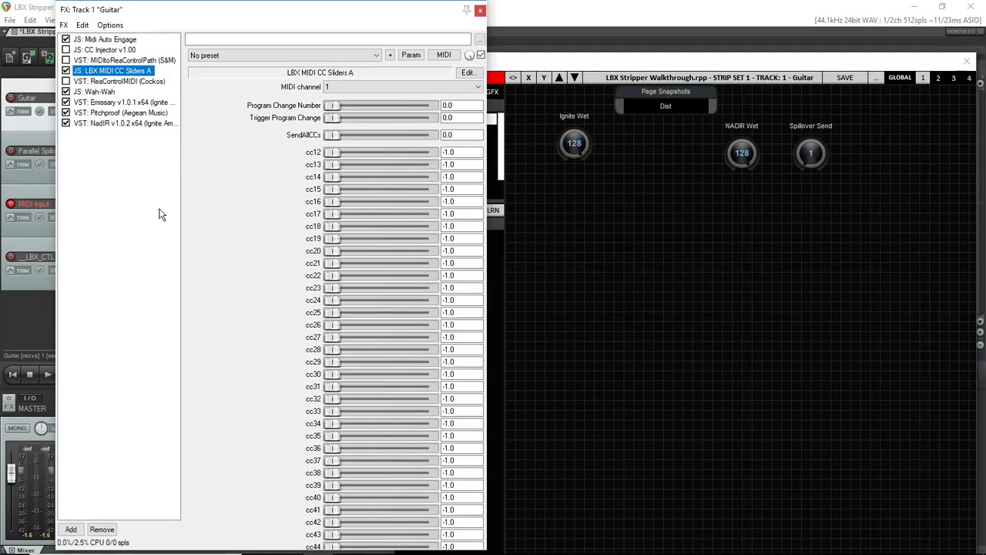
Set LBX MIDI CC Sliders A's cc27 slider to 0.0 and return to the stripper
left_click(336, 343)
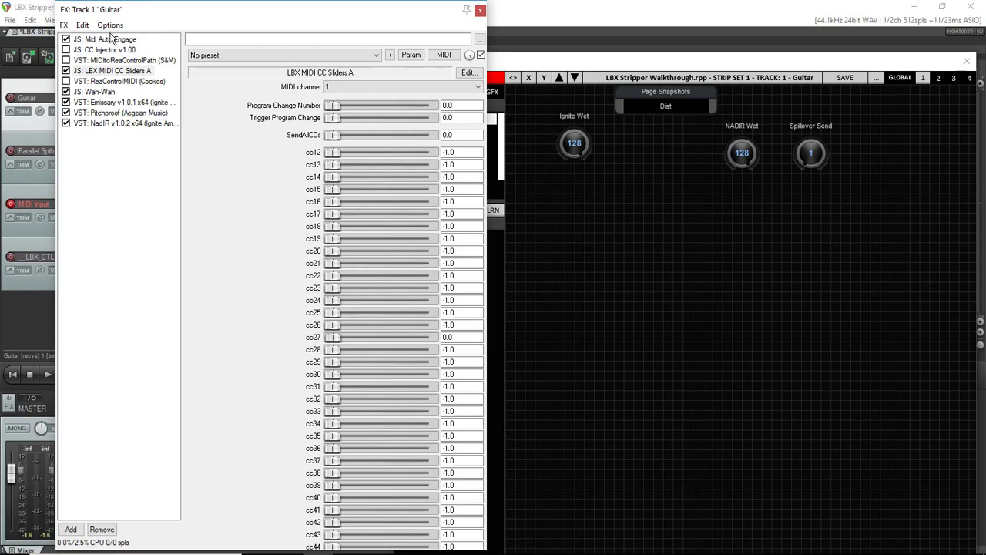
left_click(502, 66)
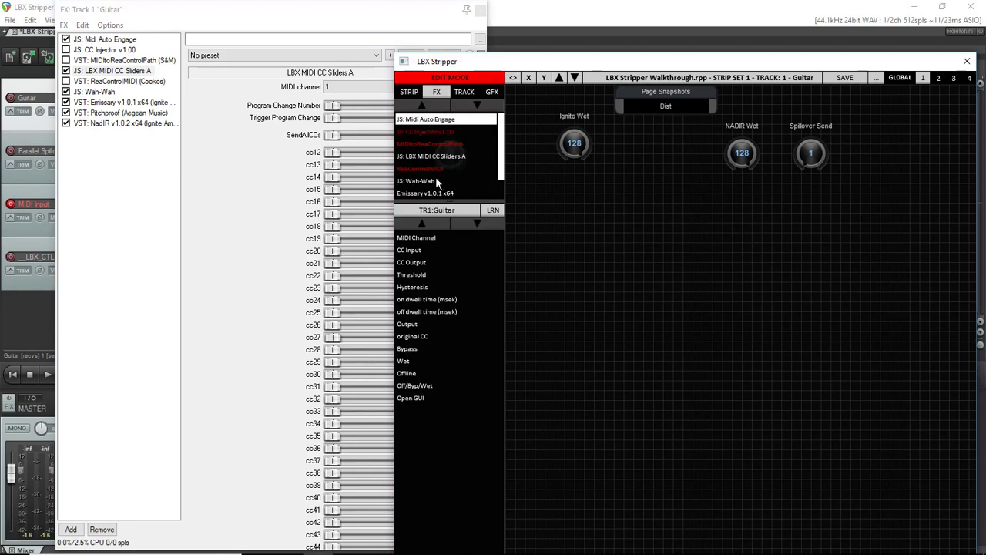
Place a SendAllCCs knob below Ignite Wet with maximum default value, then enter live mode
left_click(414, 158)
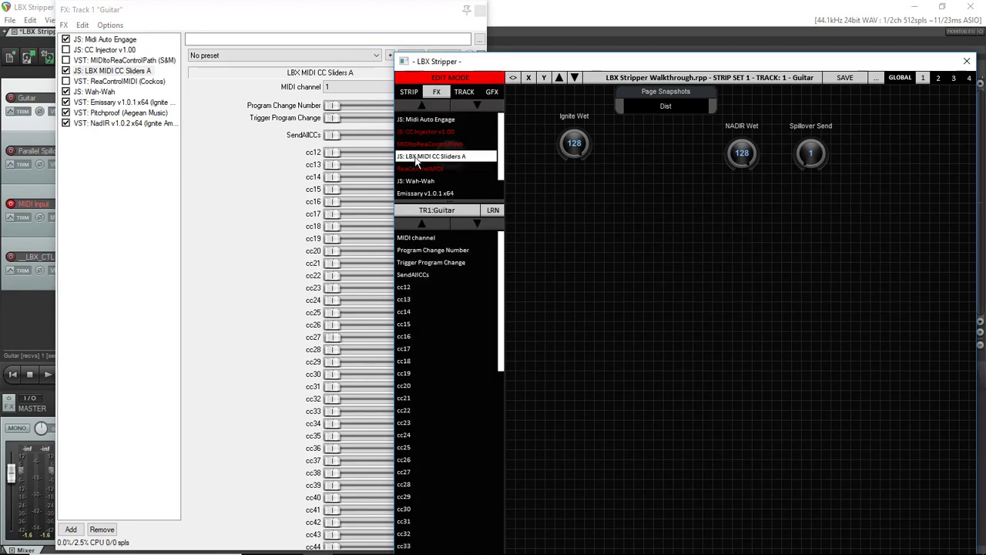
mouse_move(434, 272)
left_click_drag(418, 275, 549, 208)
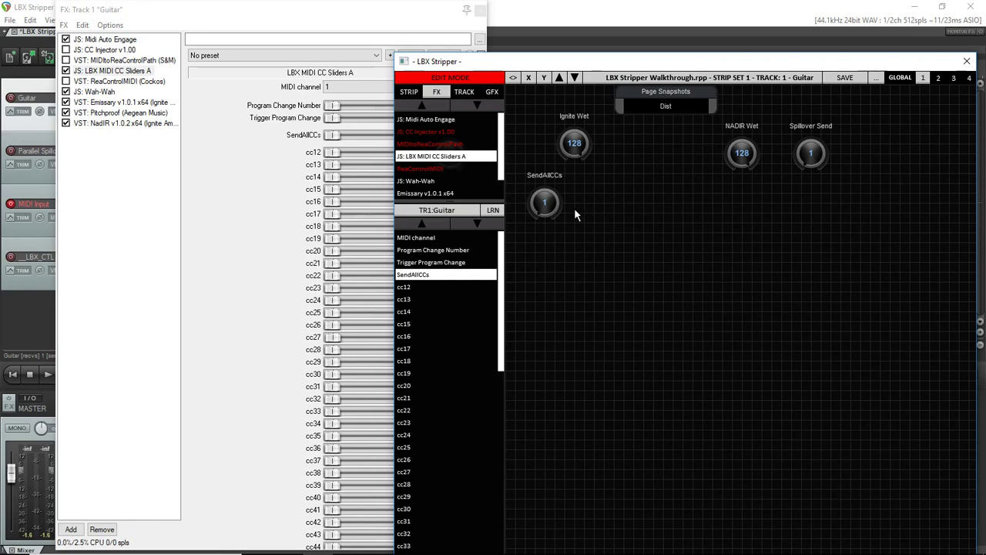
left_click(546, 204)
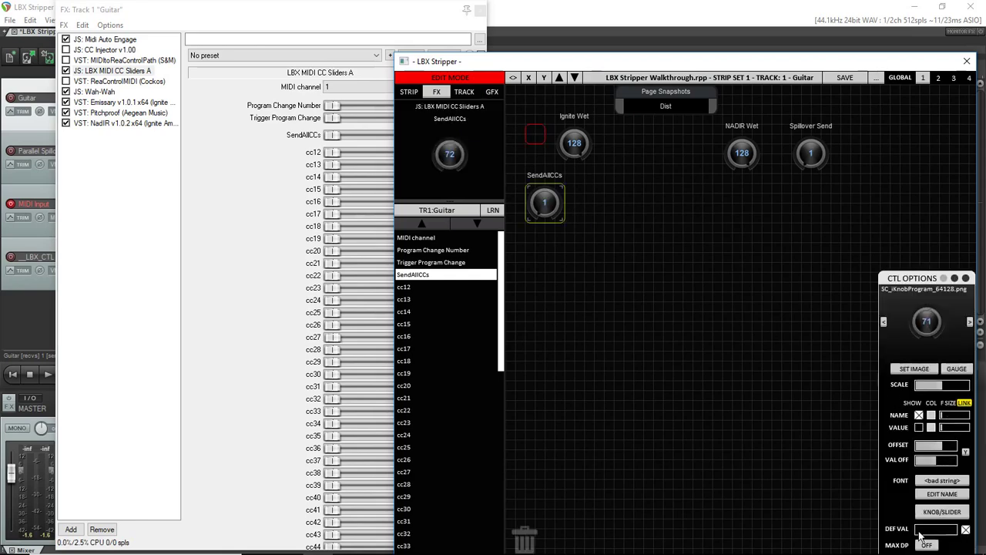
left_click_drag(920, 533, 976, 537)
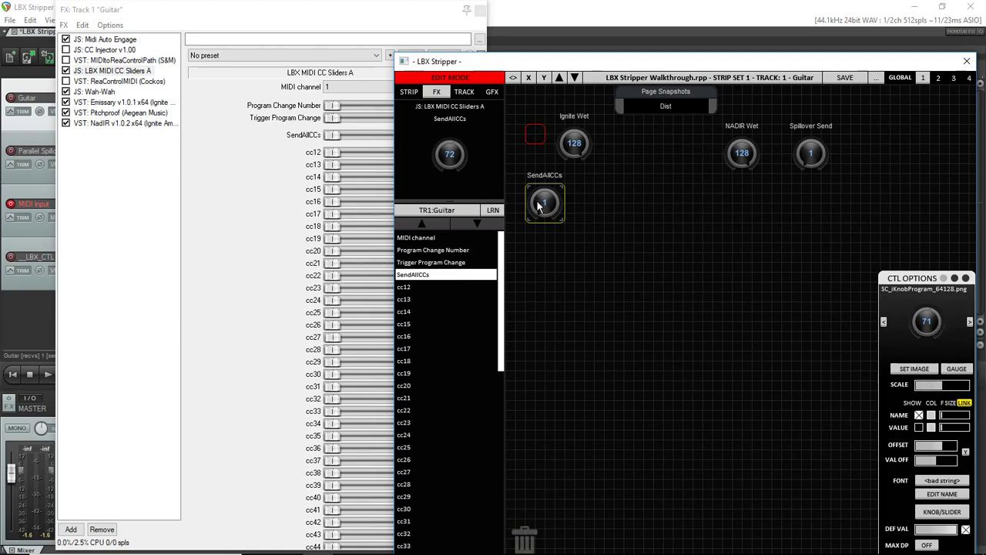
left_click(494, 129)
left_click(460, 79)
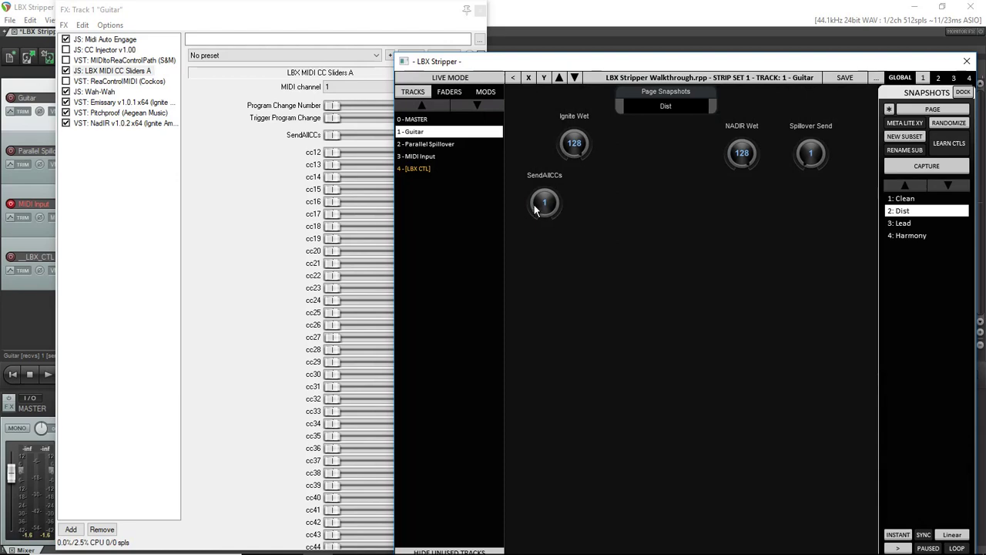
Capture (Overwrite) the Dist and Clean snapshots with the current strip, then show Wah-Wah's parameters
right_click(908, 217)
left_click(903, 293)
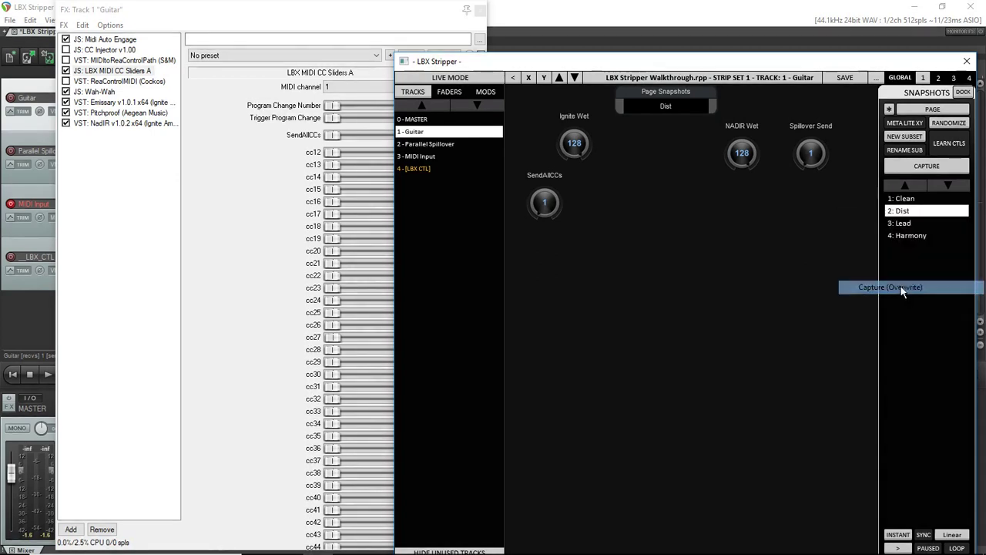
left_click(907, 200)
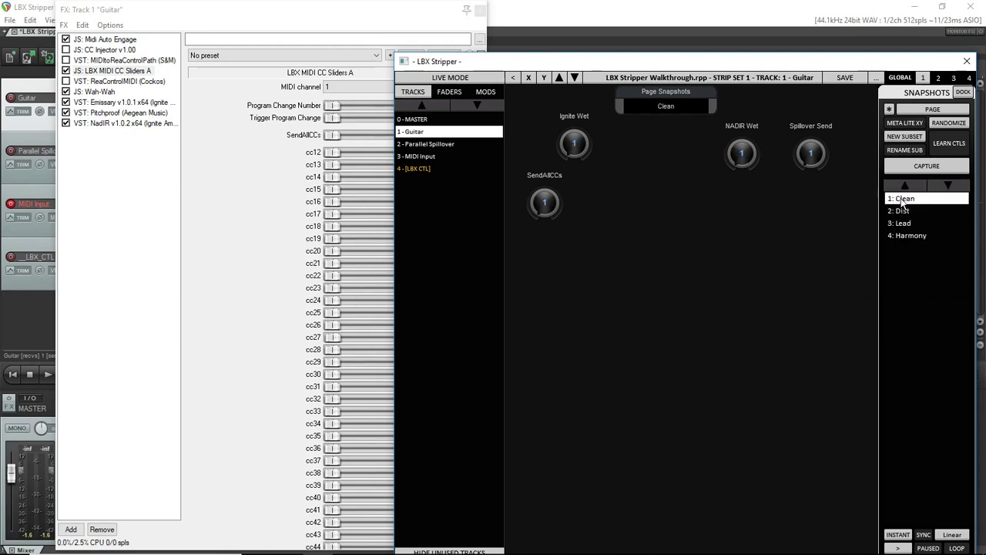
right_click(906, 200)
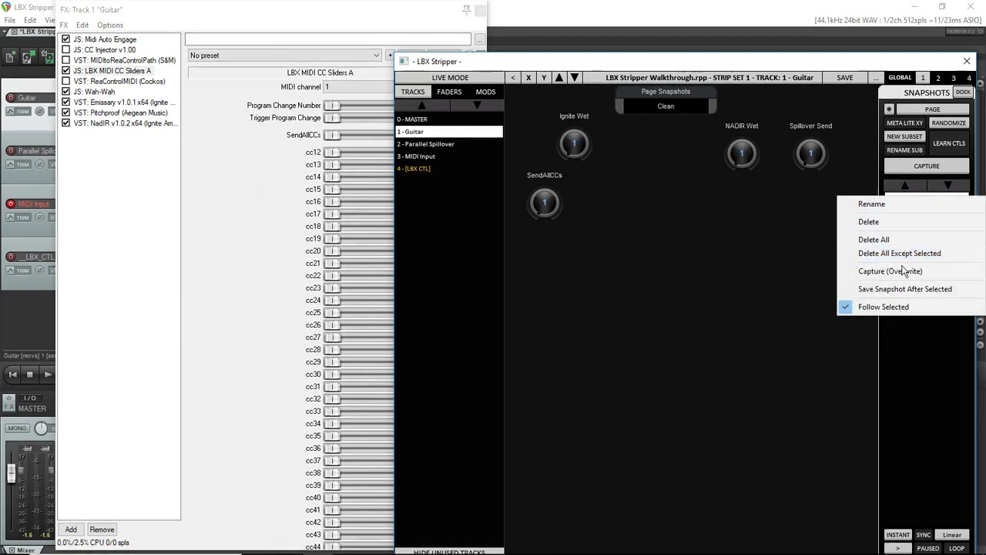
left_click(900, 265)
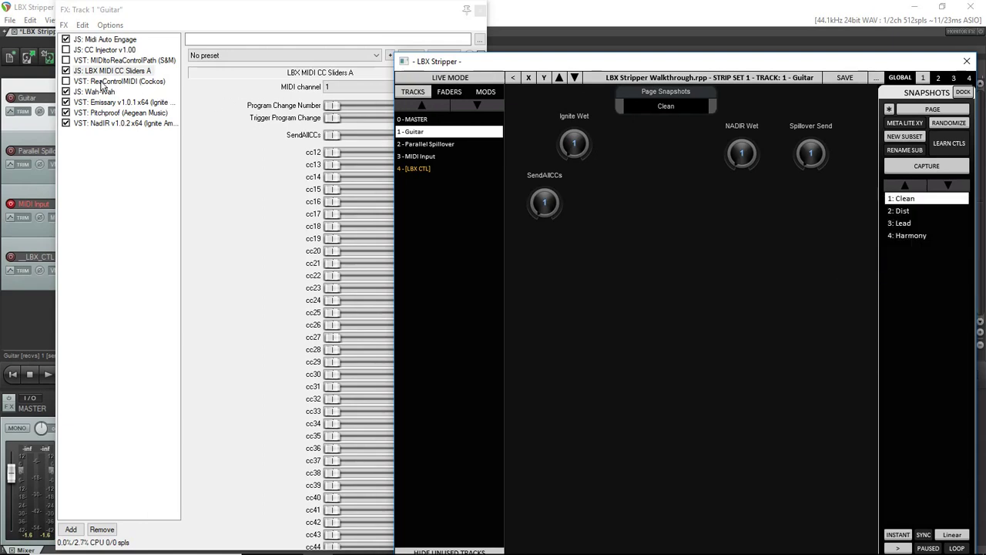
left_click(99, 92)
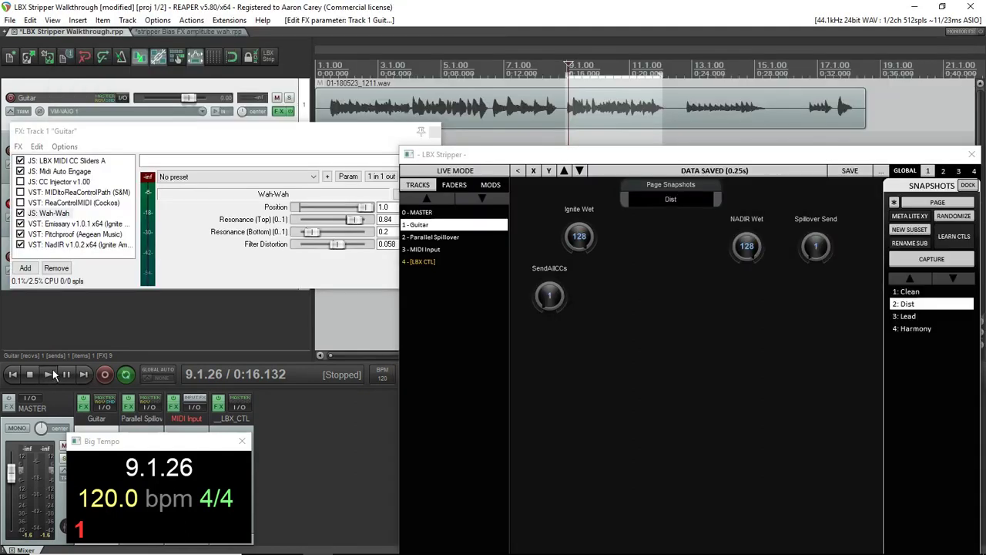
Play the Guitar track with a 12.3.87–14.3.40 selection to hear snapshots toggle the wah, then stop
left_click(51, 375)
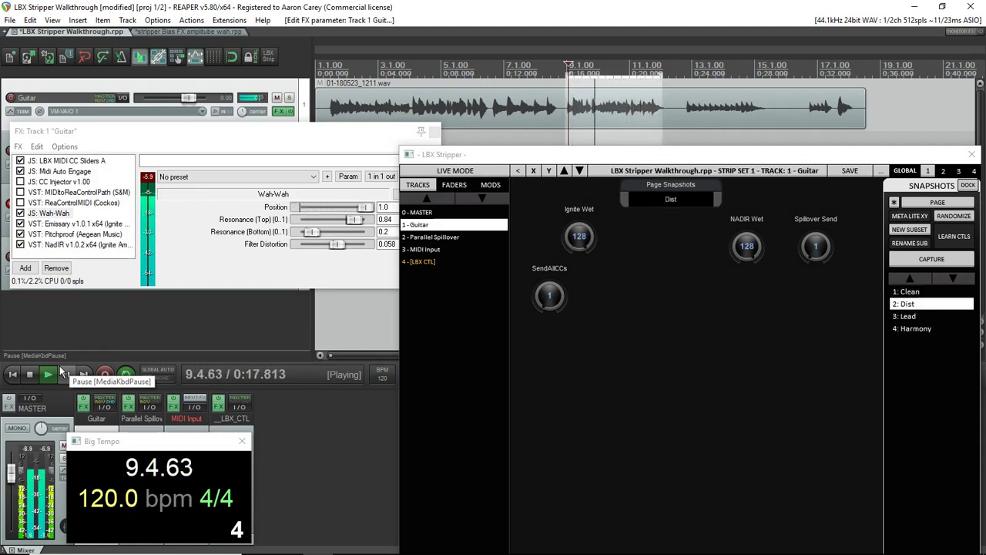
left_click_drag(282, 136, 247, 117)
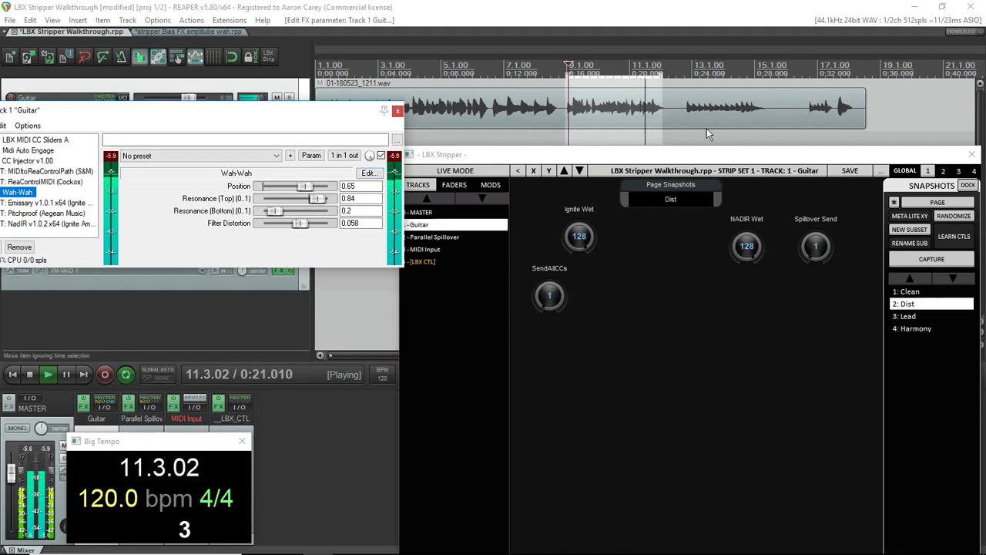
left_click_drag(684, 123, 767, 137)
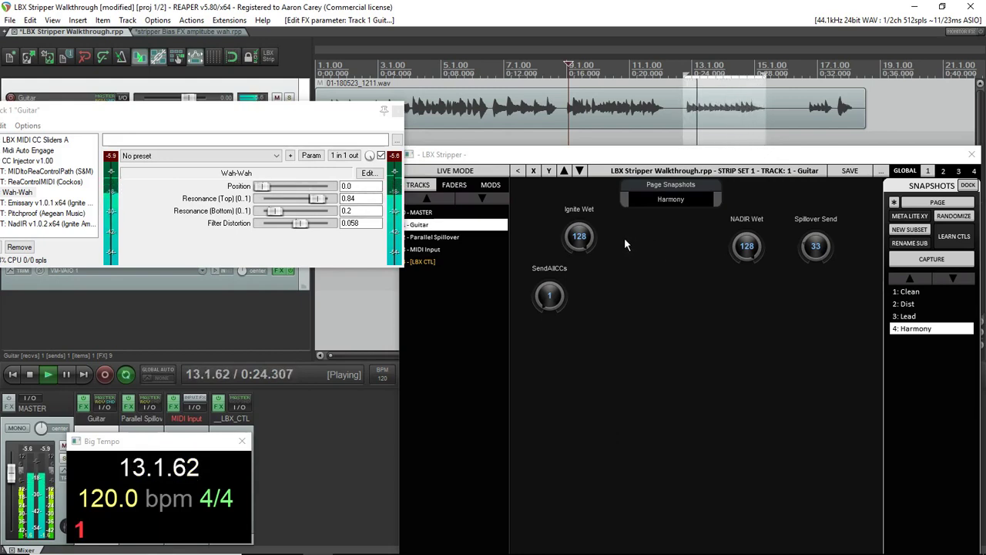
left_click(29, 375)
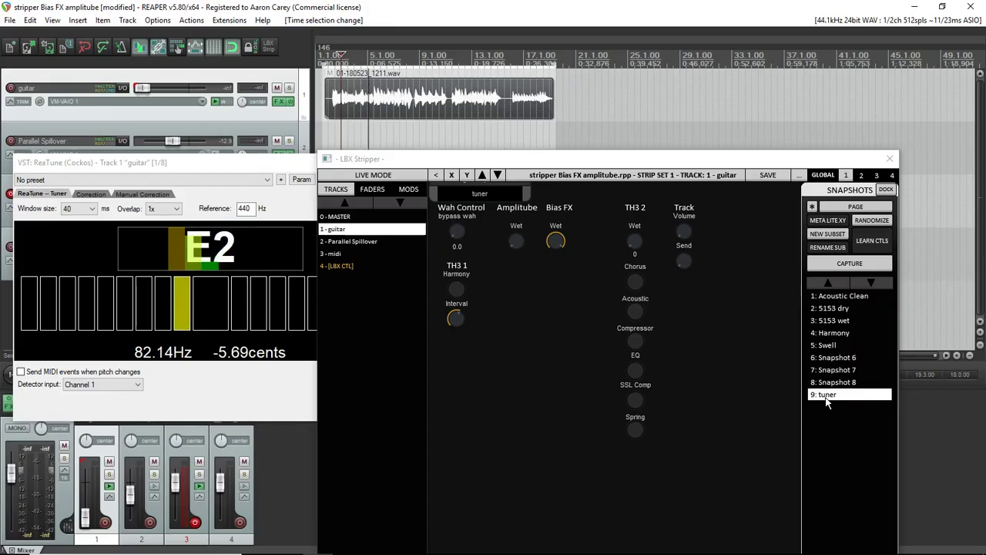
Recall the 5153 dry, 5153 wet and Harmony snapshots on the guitar strip
left_click(830, 309)
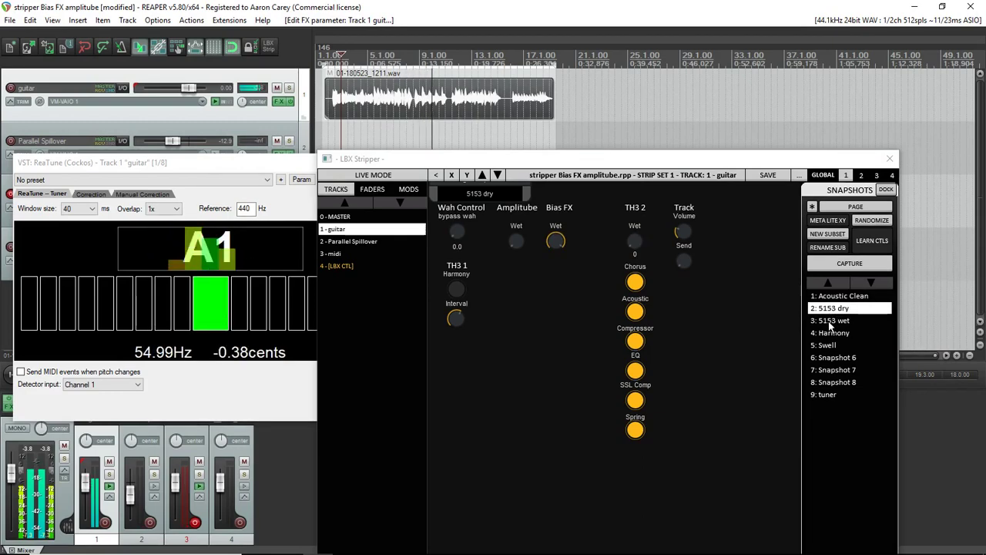
left_click(830, 322)
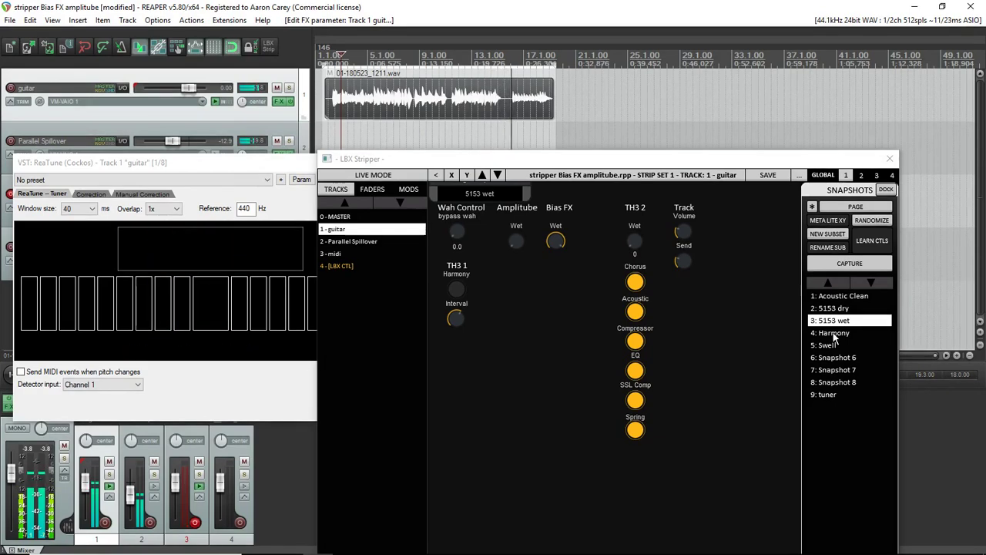
left_click(834, 333)
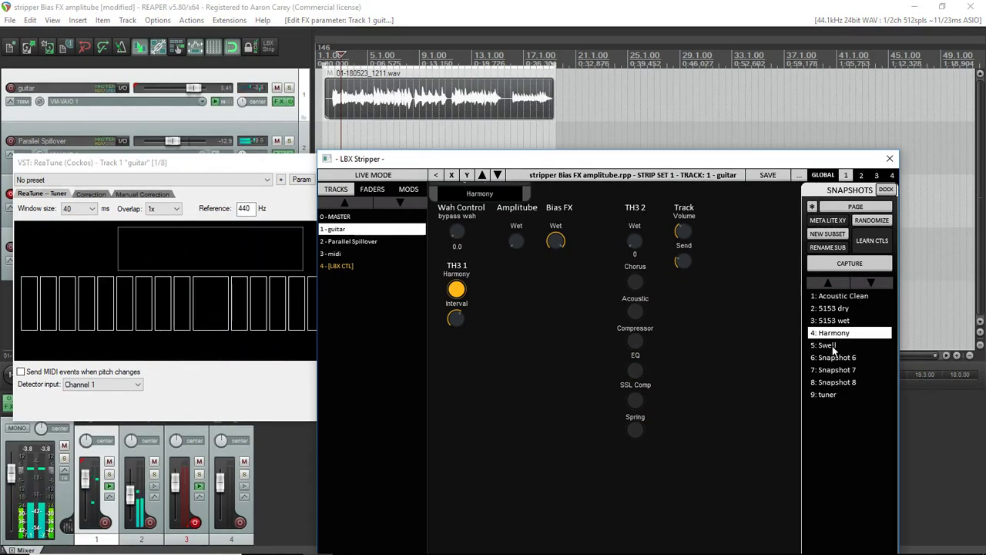
Play the guitar recording from a set position on track 1 and recall the 9: tuner snapshot
left_click(512, 104)
key("space")
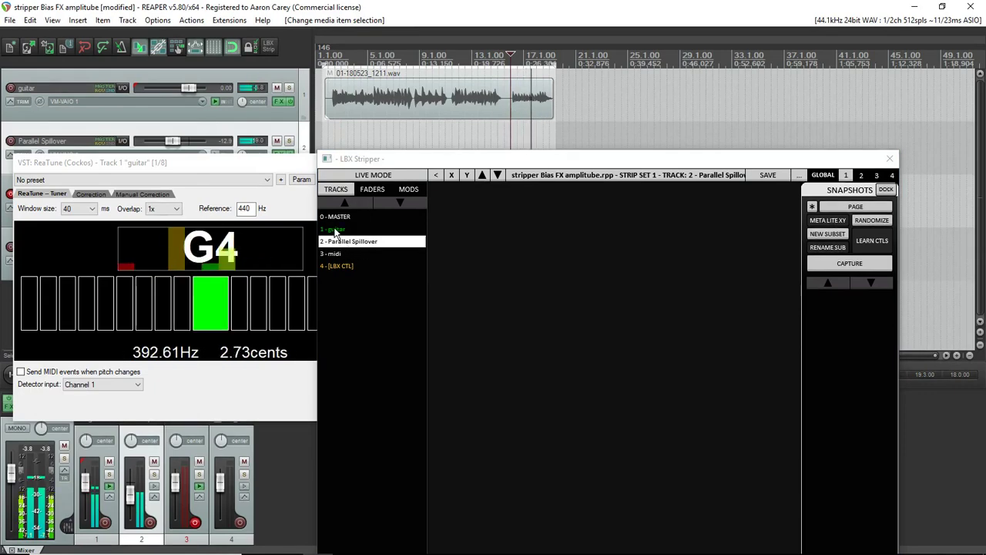
left_click(362, 229)
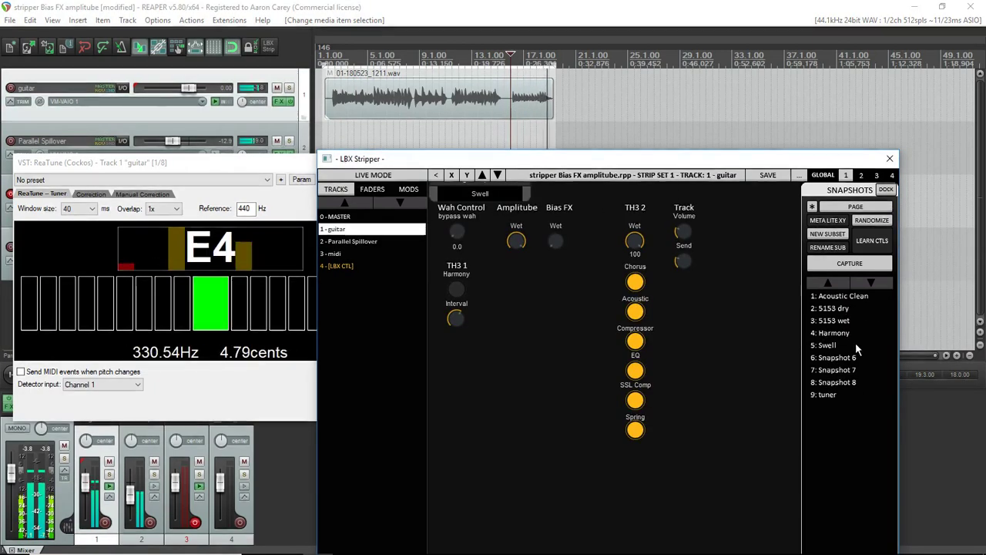
left_click(831, 394)
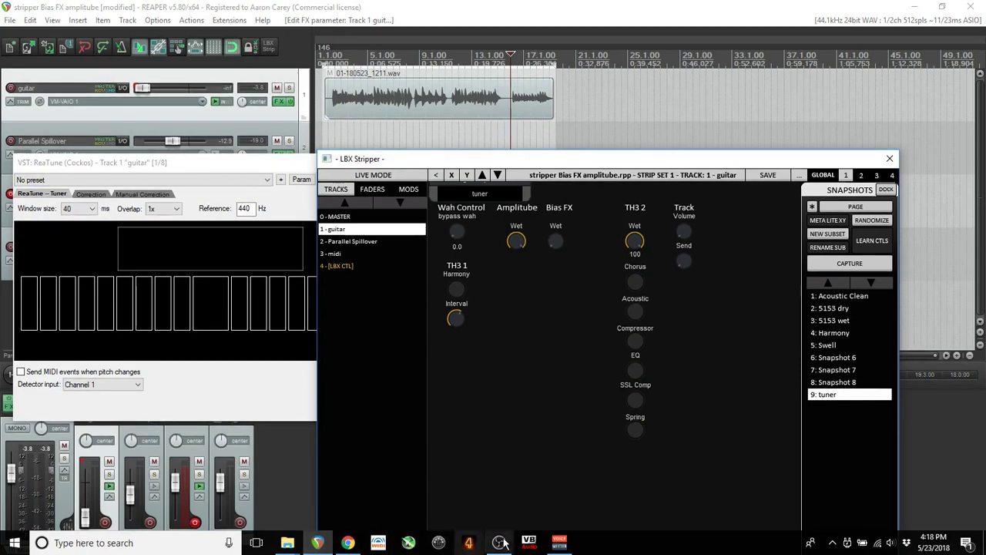
Stop the OBS screen recording, then show JS: Wah-Wah parameters in REAPER's Guitar FX chain
left_click(505, 542)
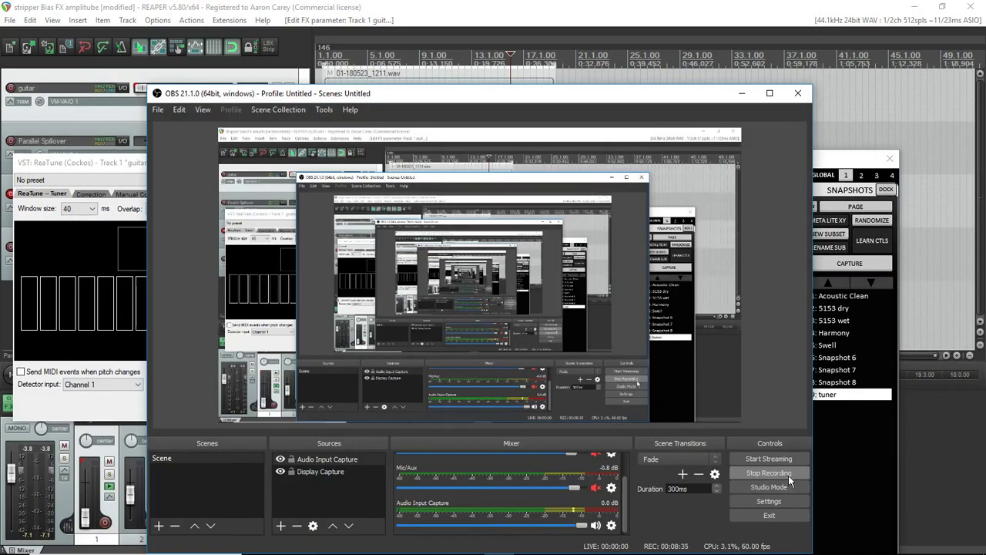
left_click(785, 472)
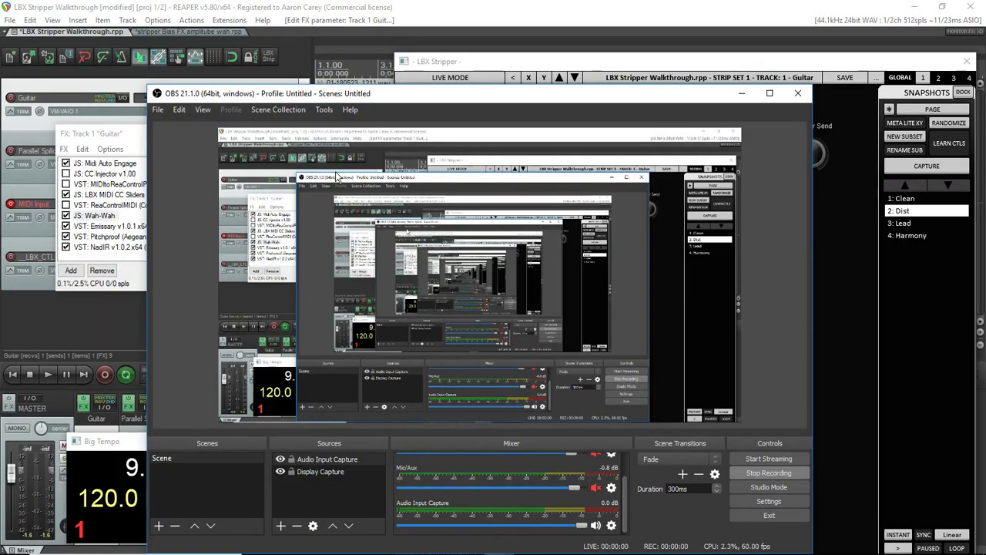
left_click(241, 10)
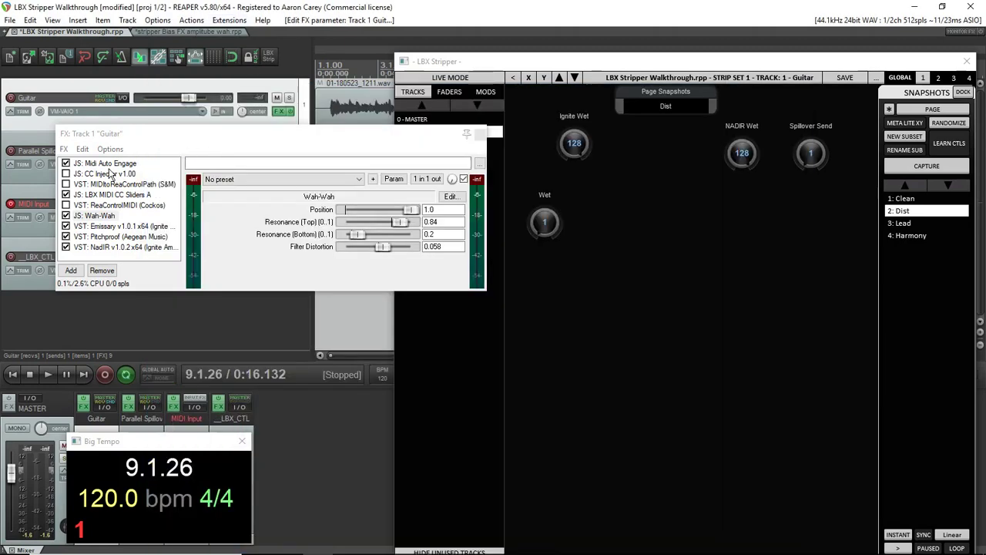
left_click(93, 216)
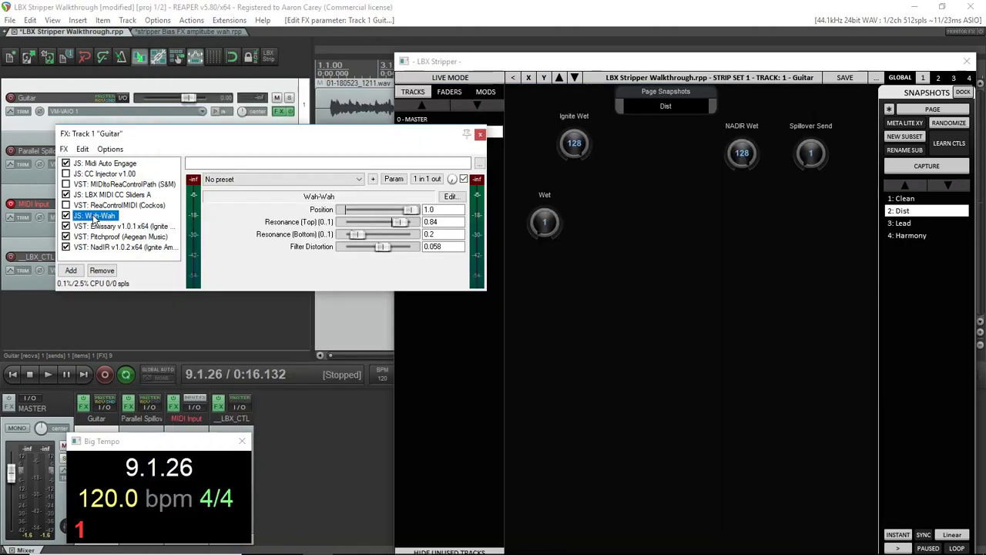